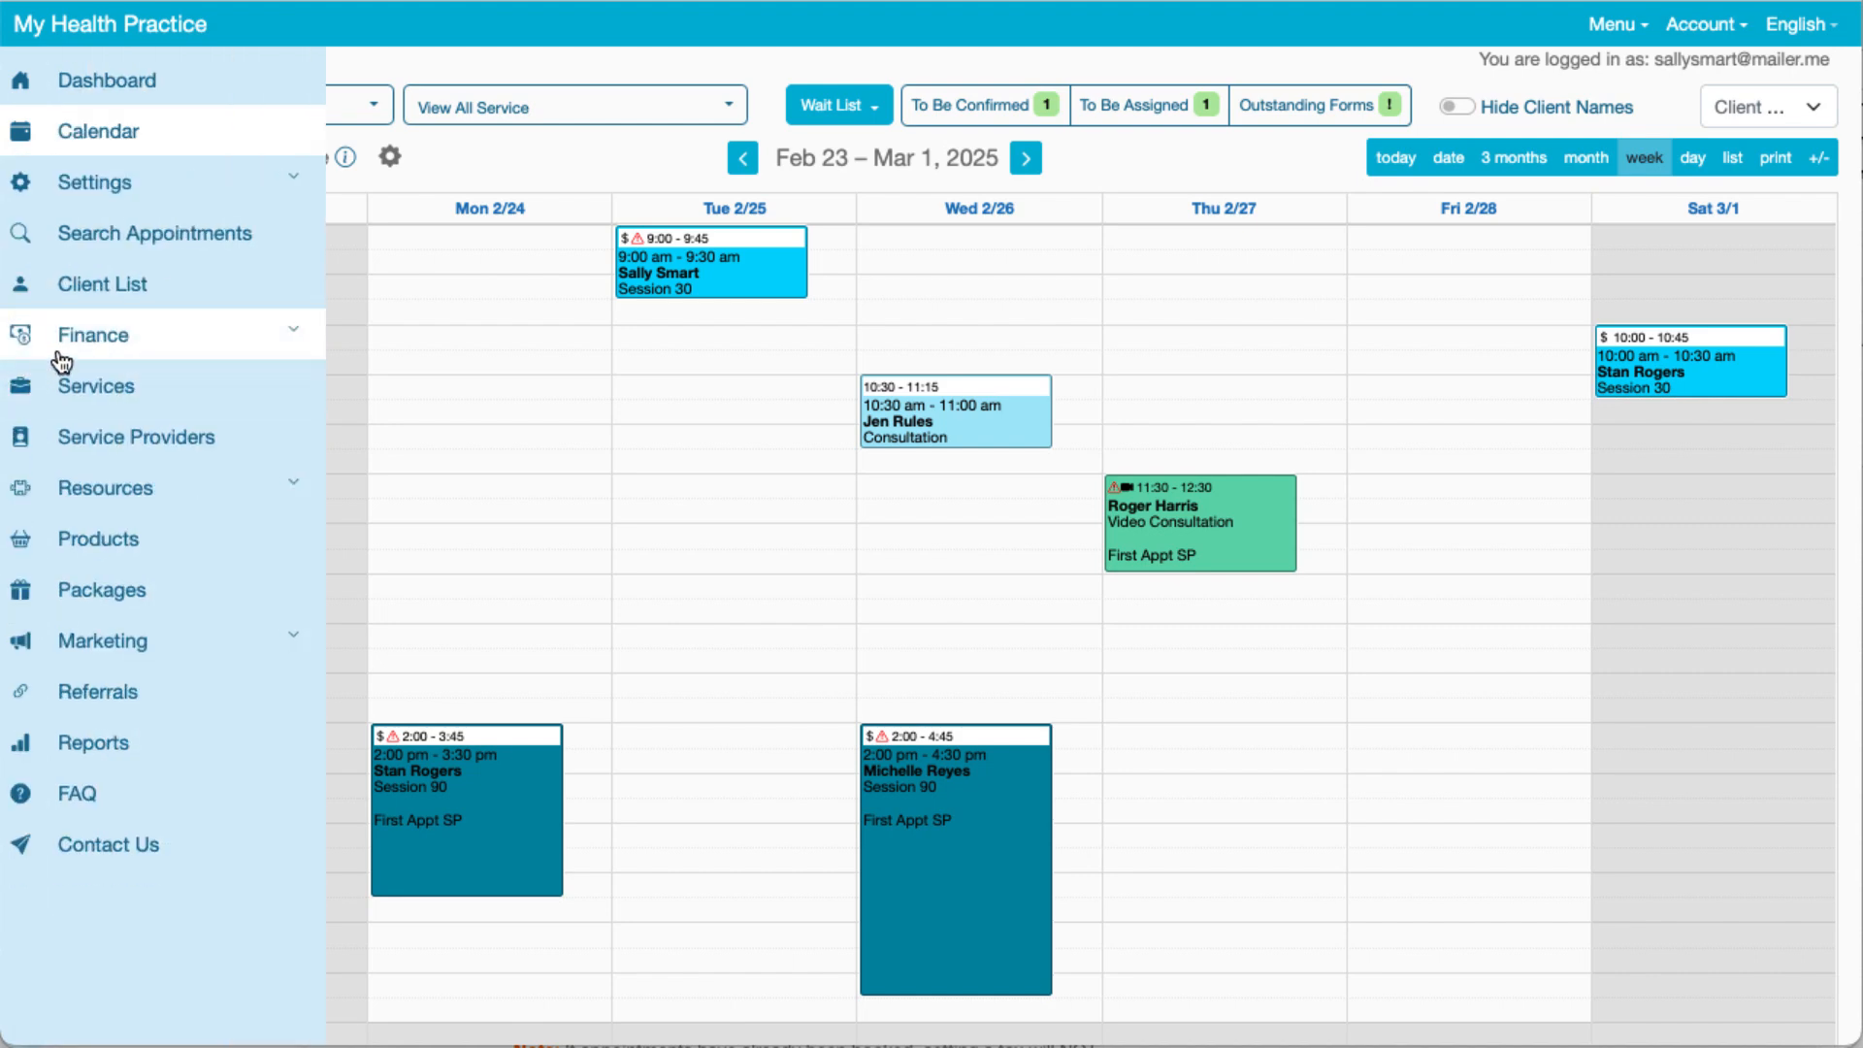
# - In the finance configuration, enter "company lic" as Company License Number and "company tax" as Company Tax ID Number, and apply the changes
pyautogui.click(132, 343)
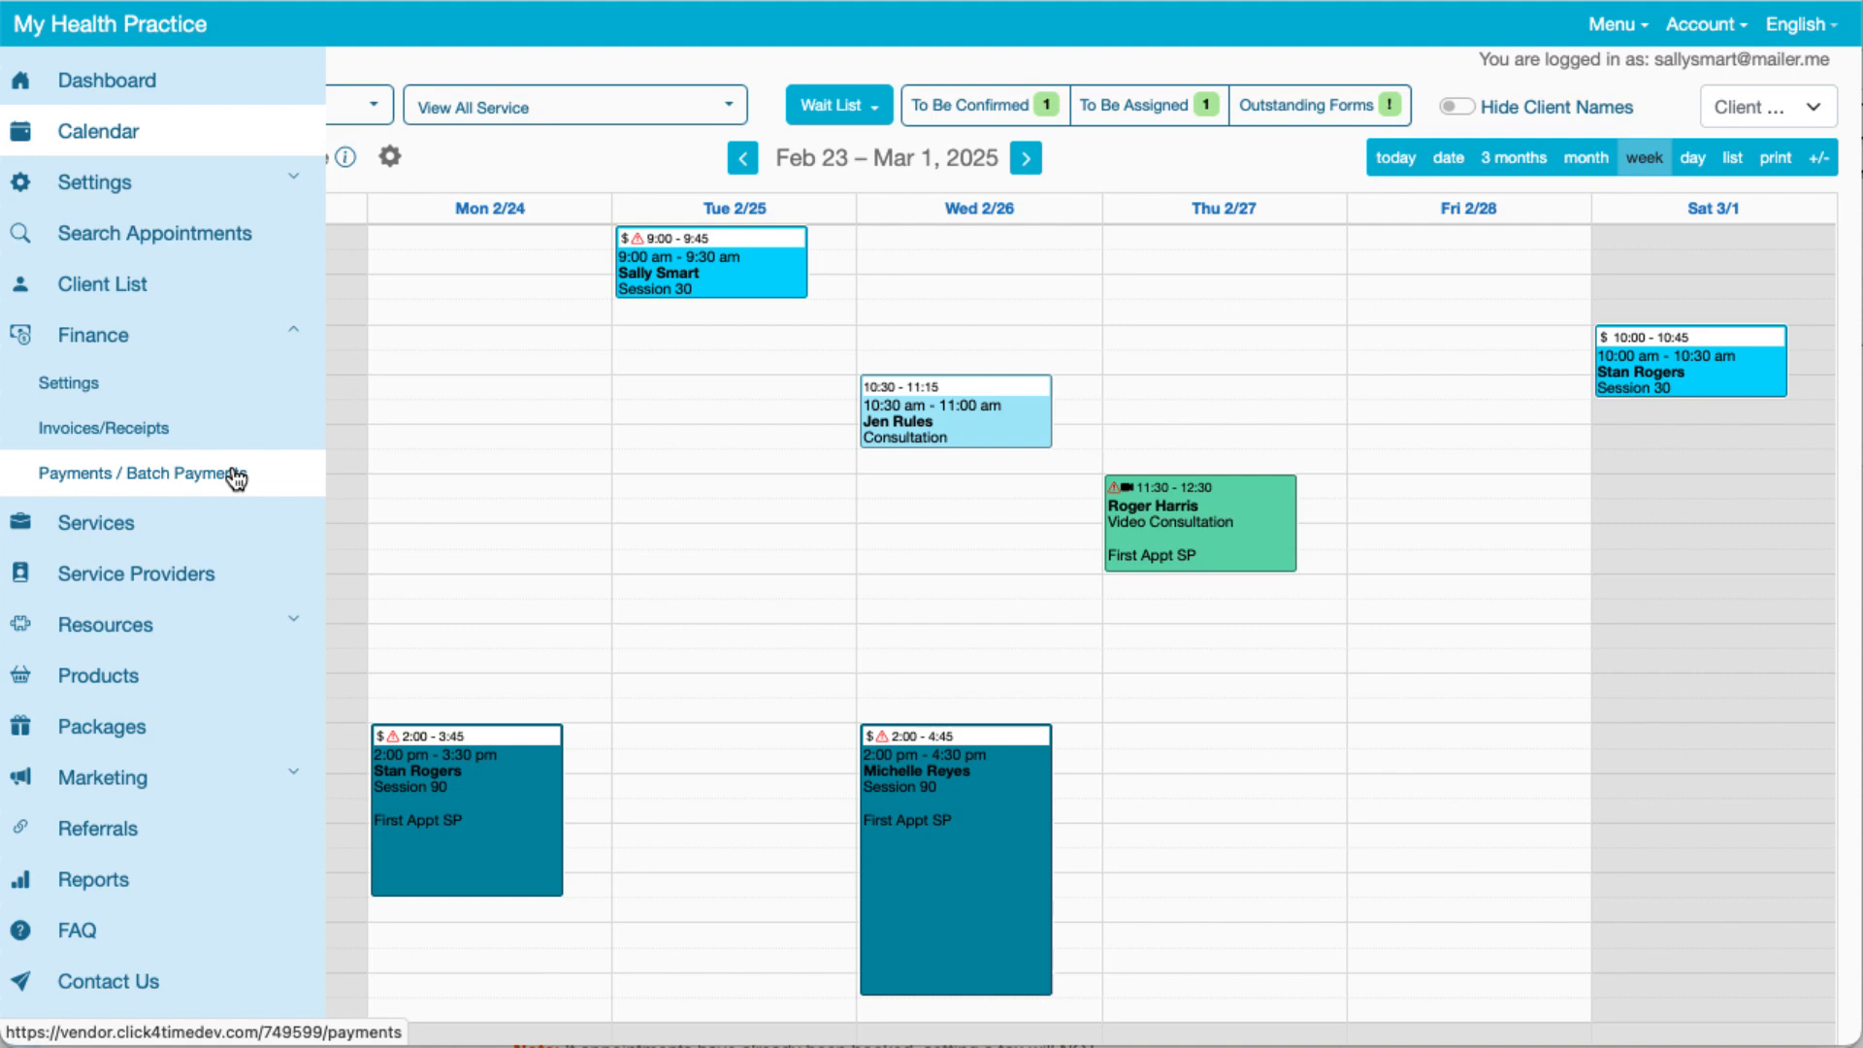
pyautogui.click(169, 395)
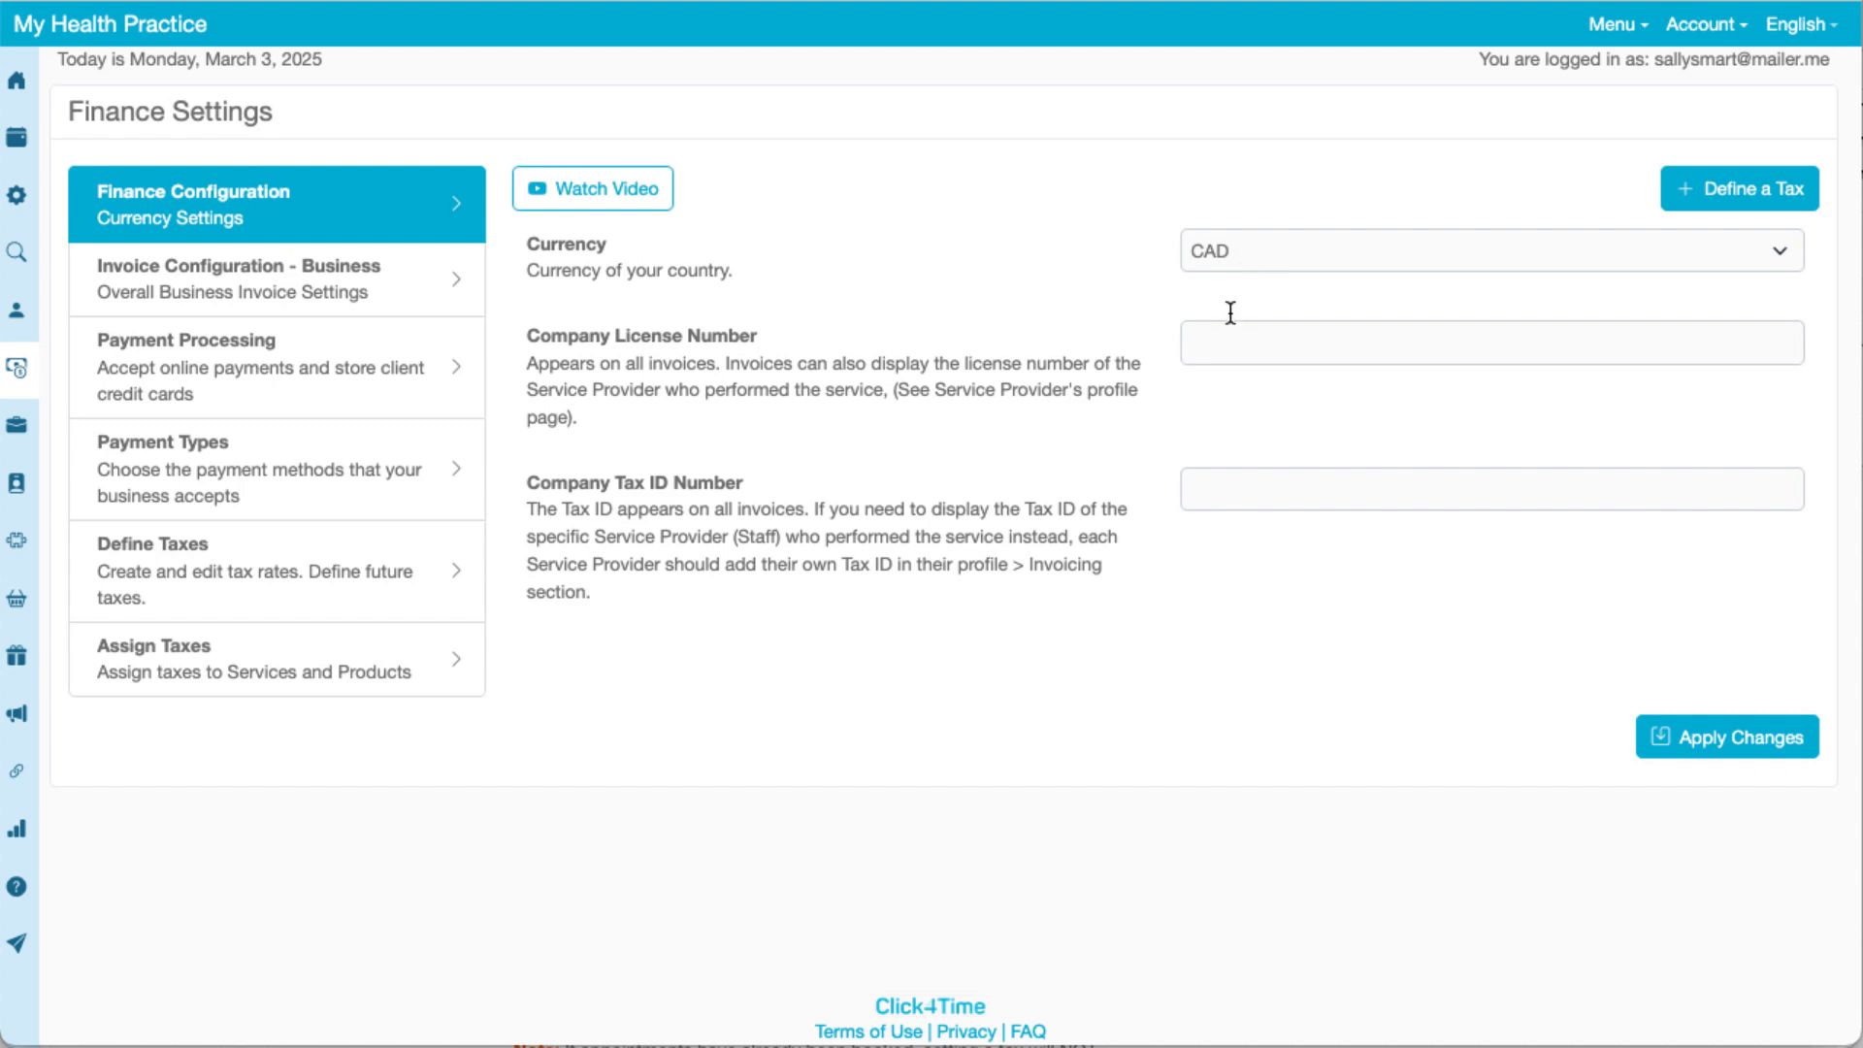
pyautogui.click(1227, 356)
pyautogui.write('company lic')
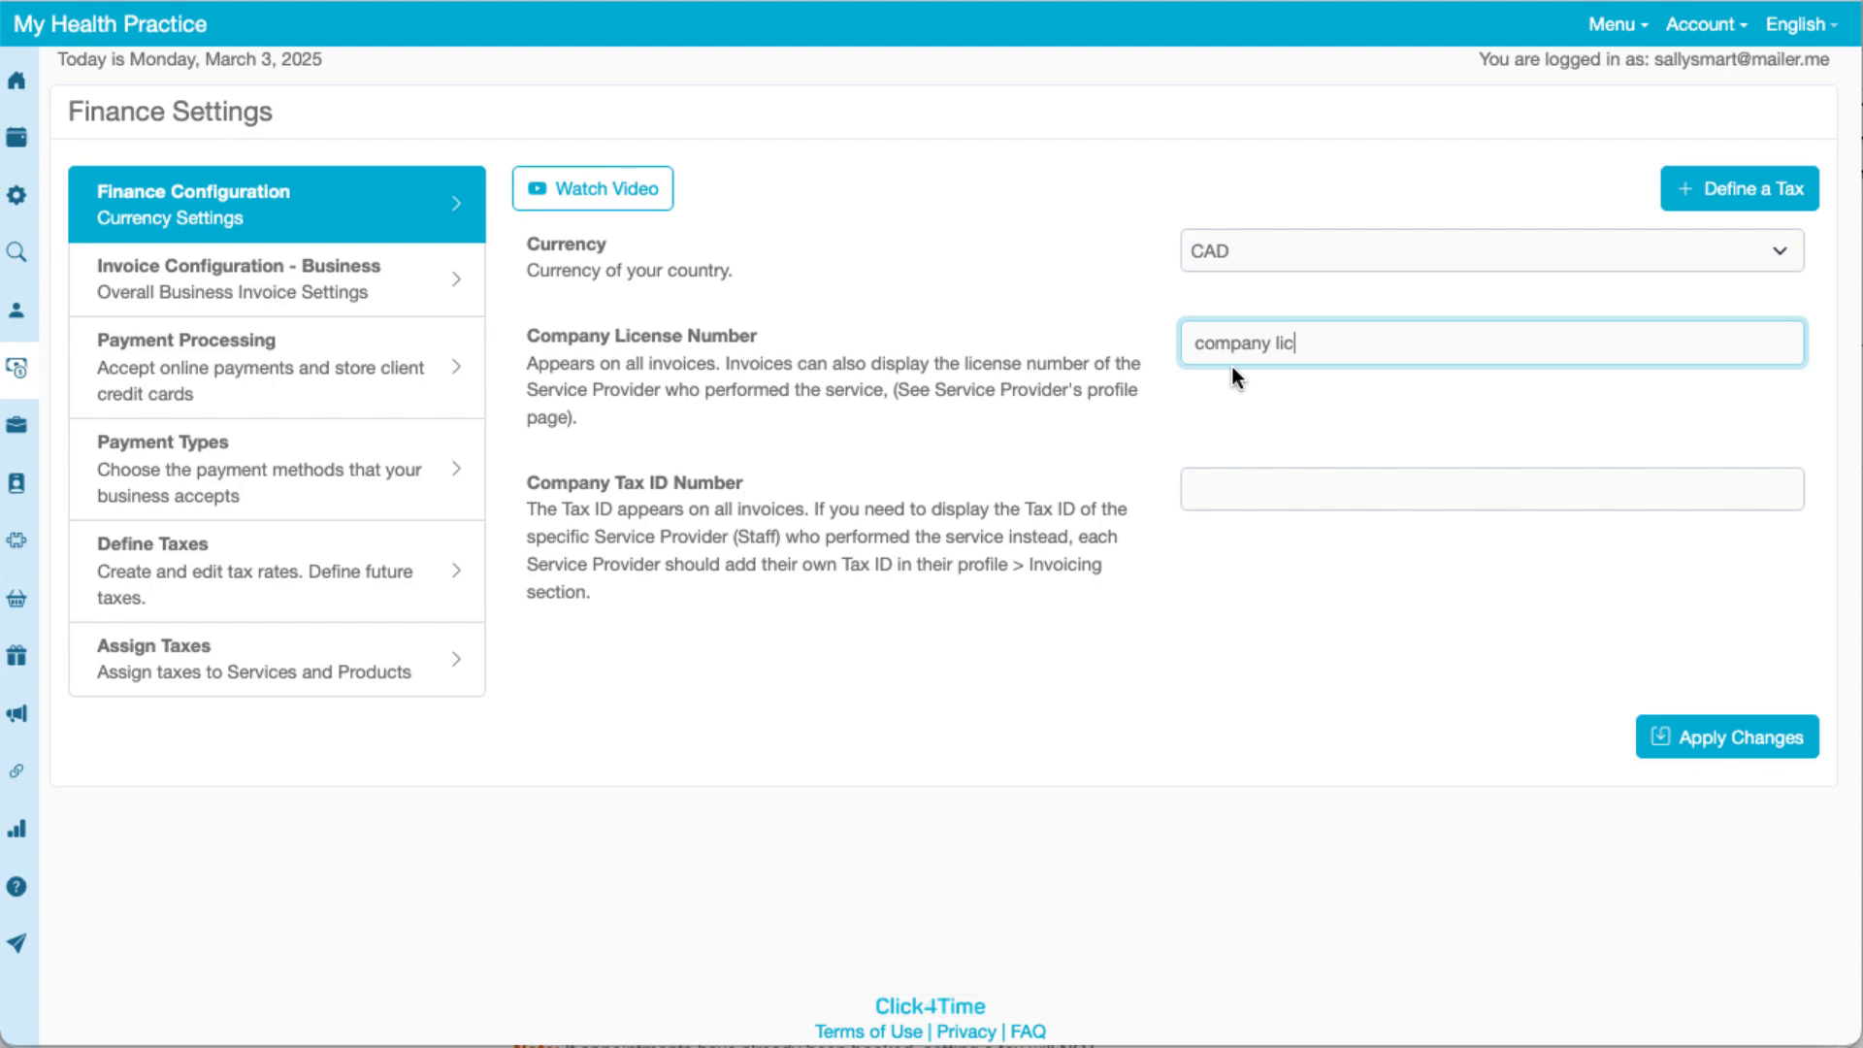
pyautogui.click(1218, 486)
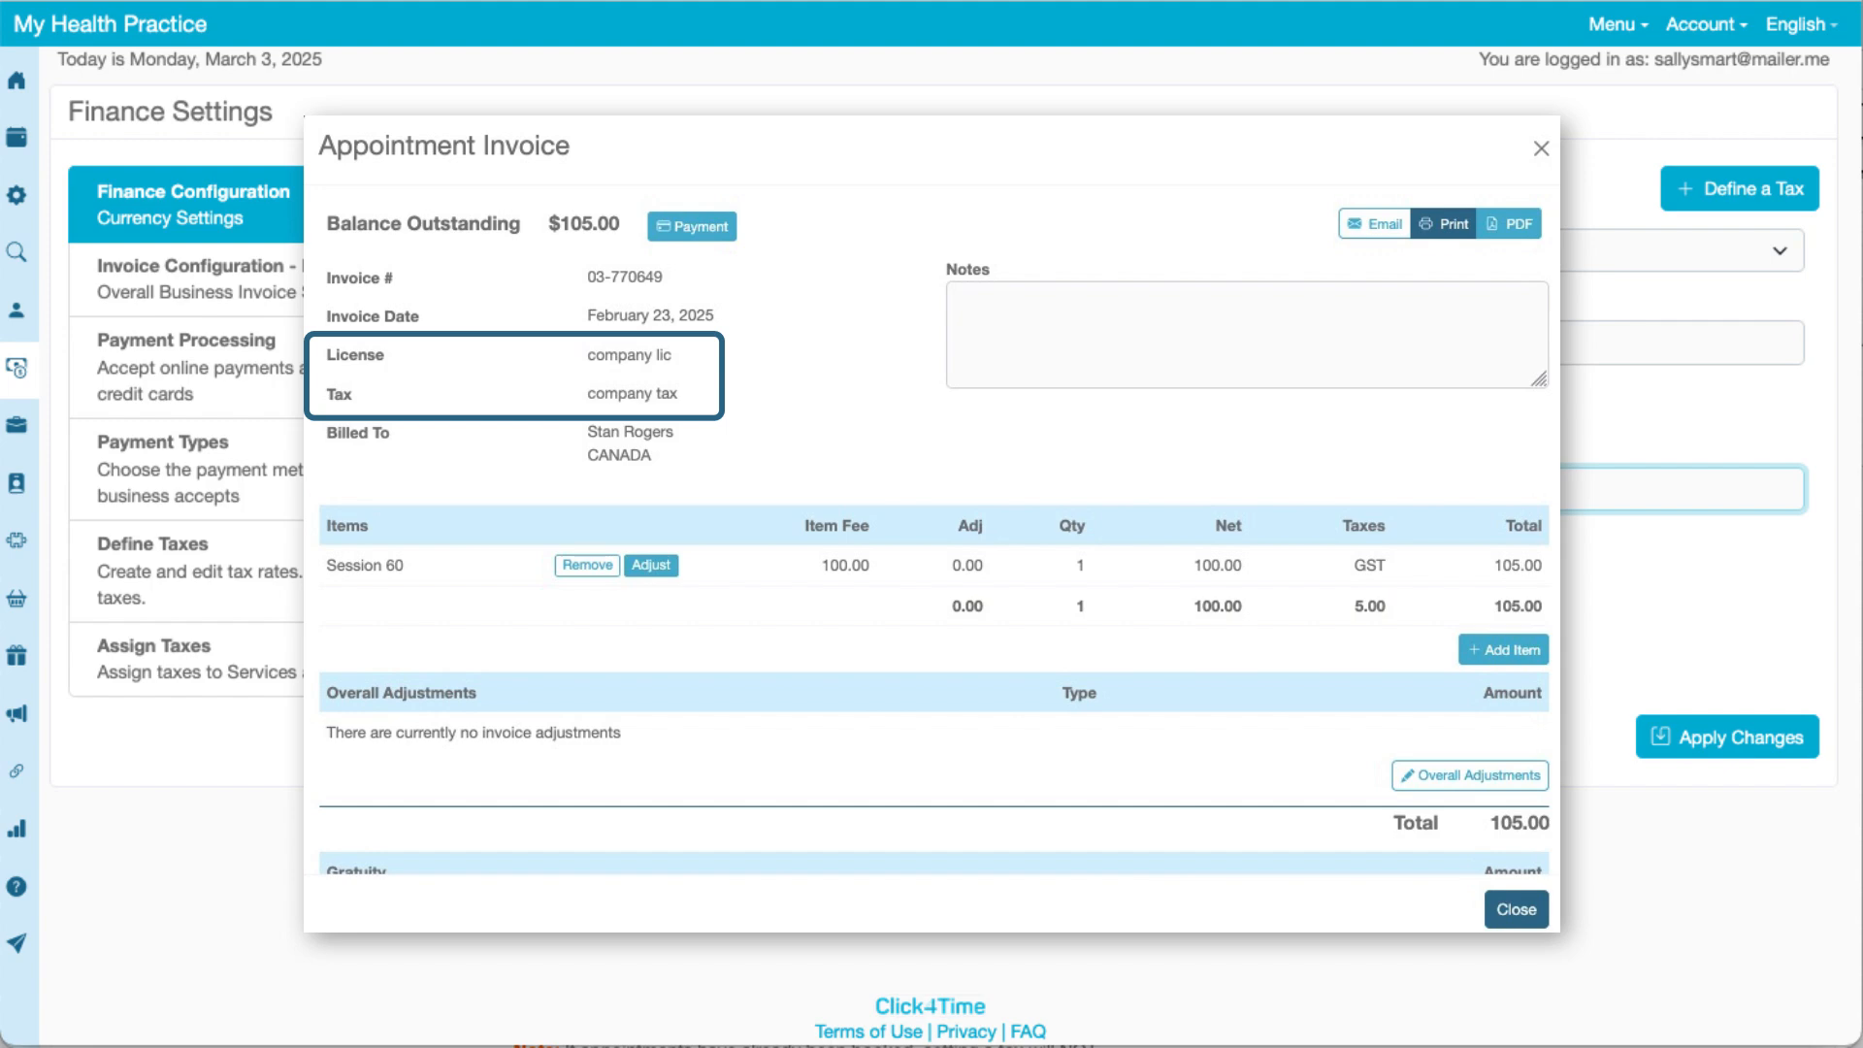
pyautogui.click(1693, 739)
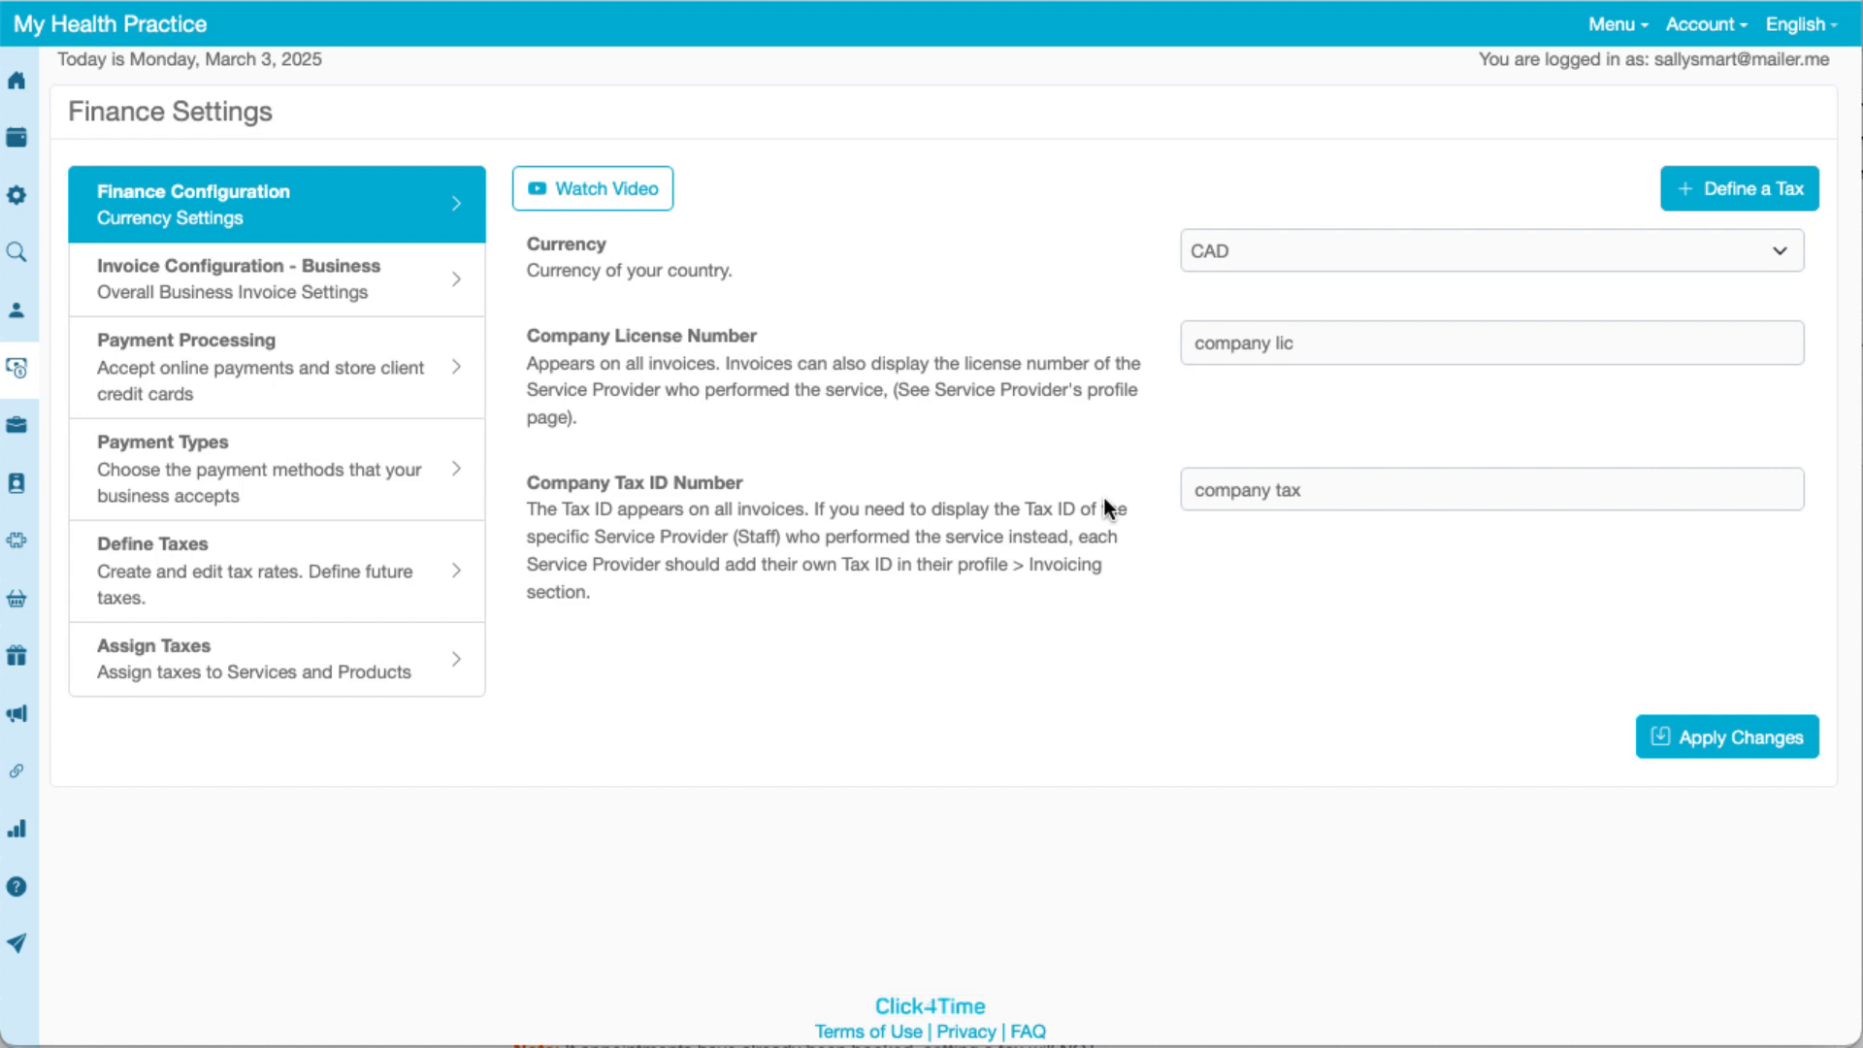
# - In the business invoice configuration, change the invoice name to "Invoice/Receipt"
pyautogui.click(422, 306)
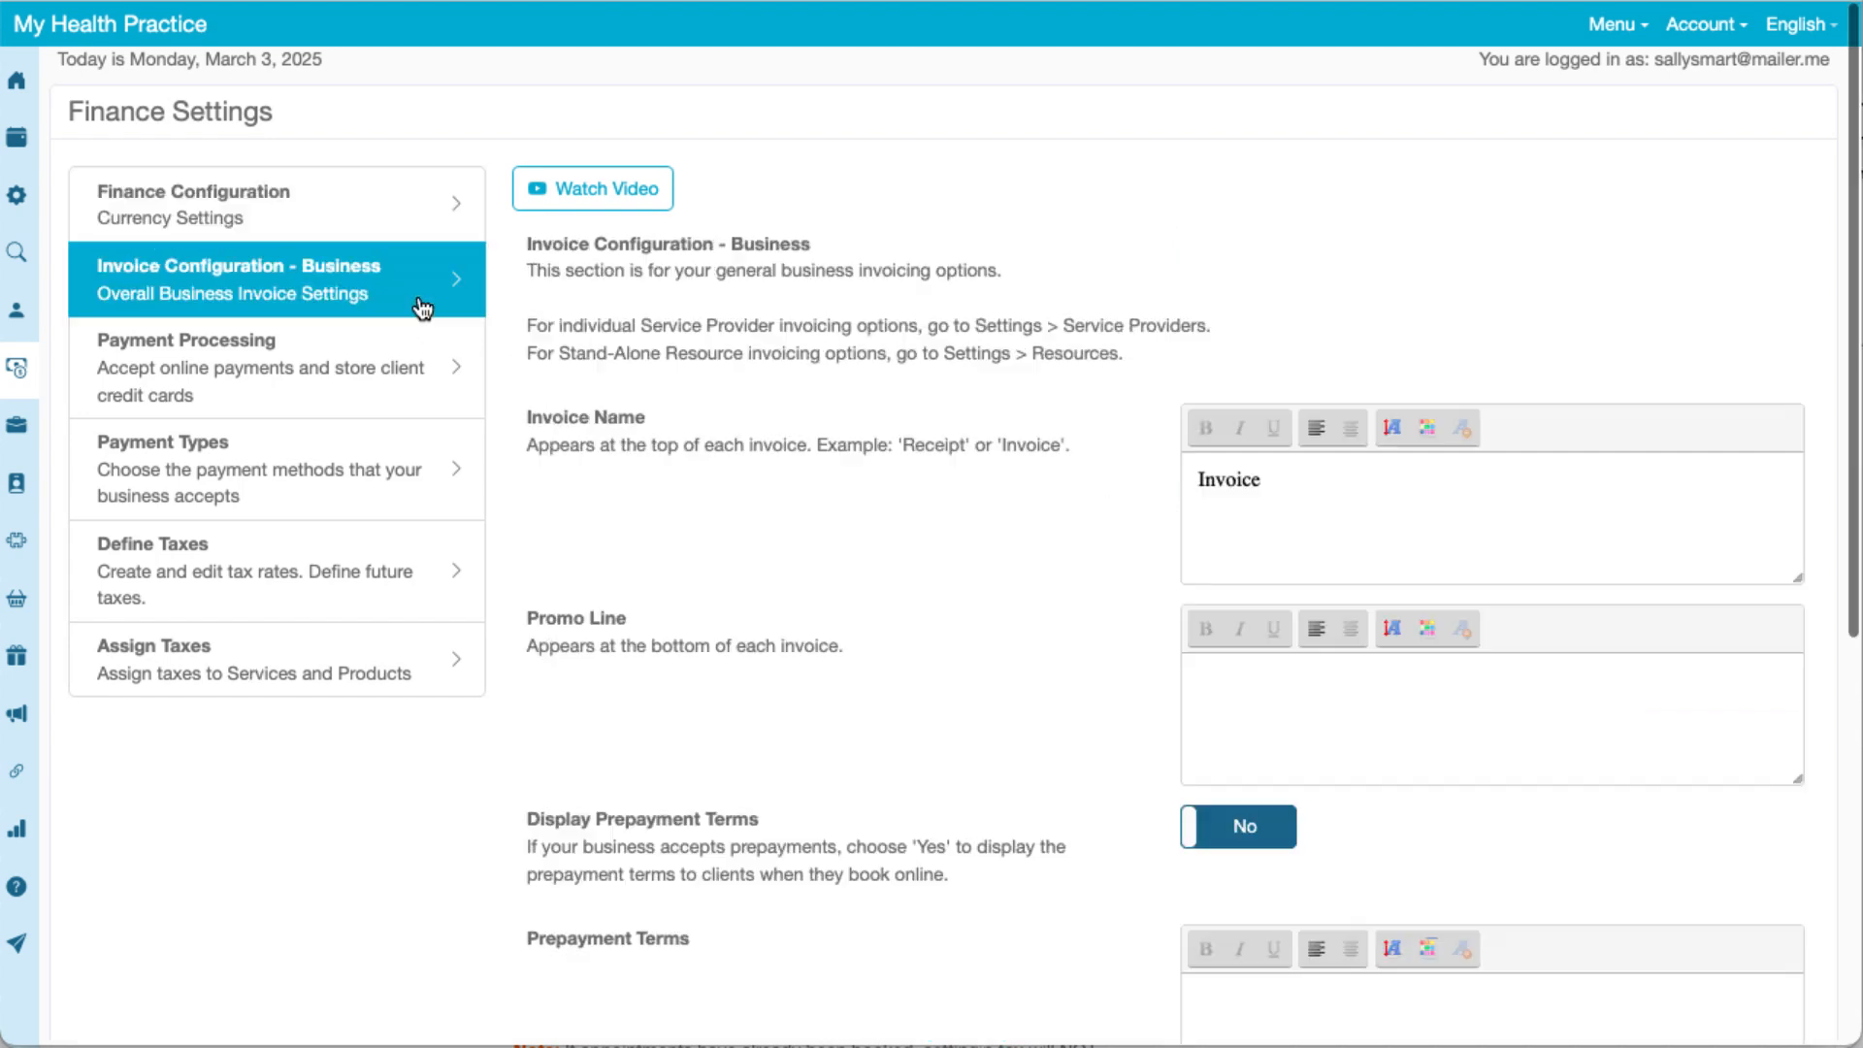
pyautogui.scroll(-3, 838, 330)
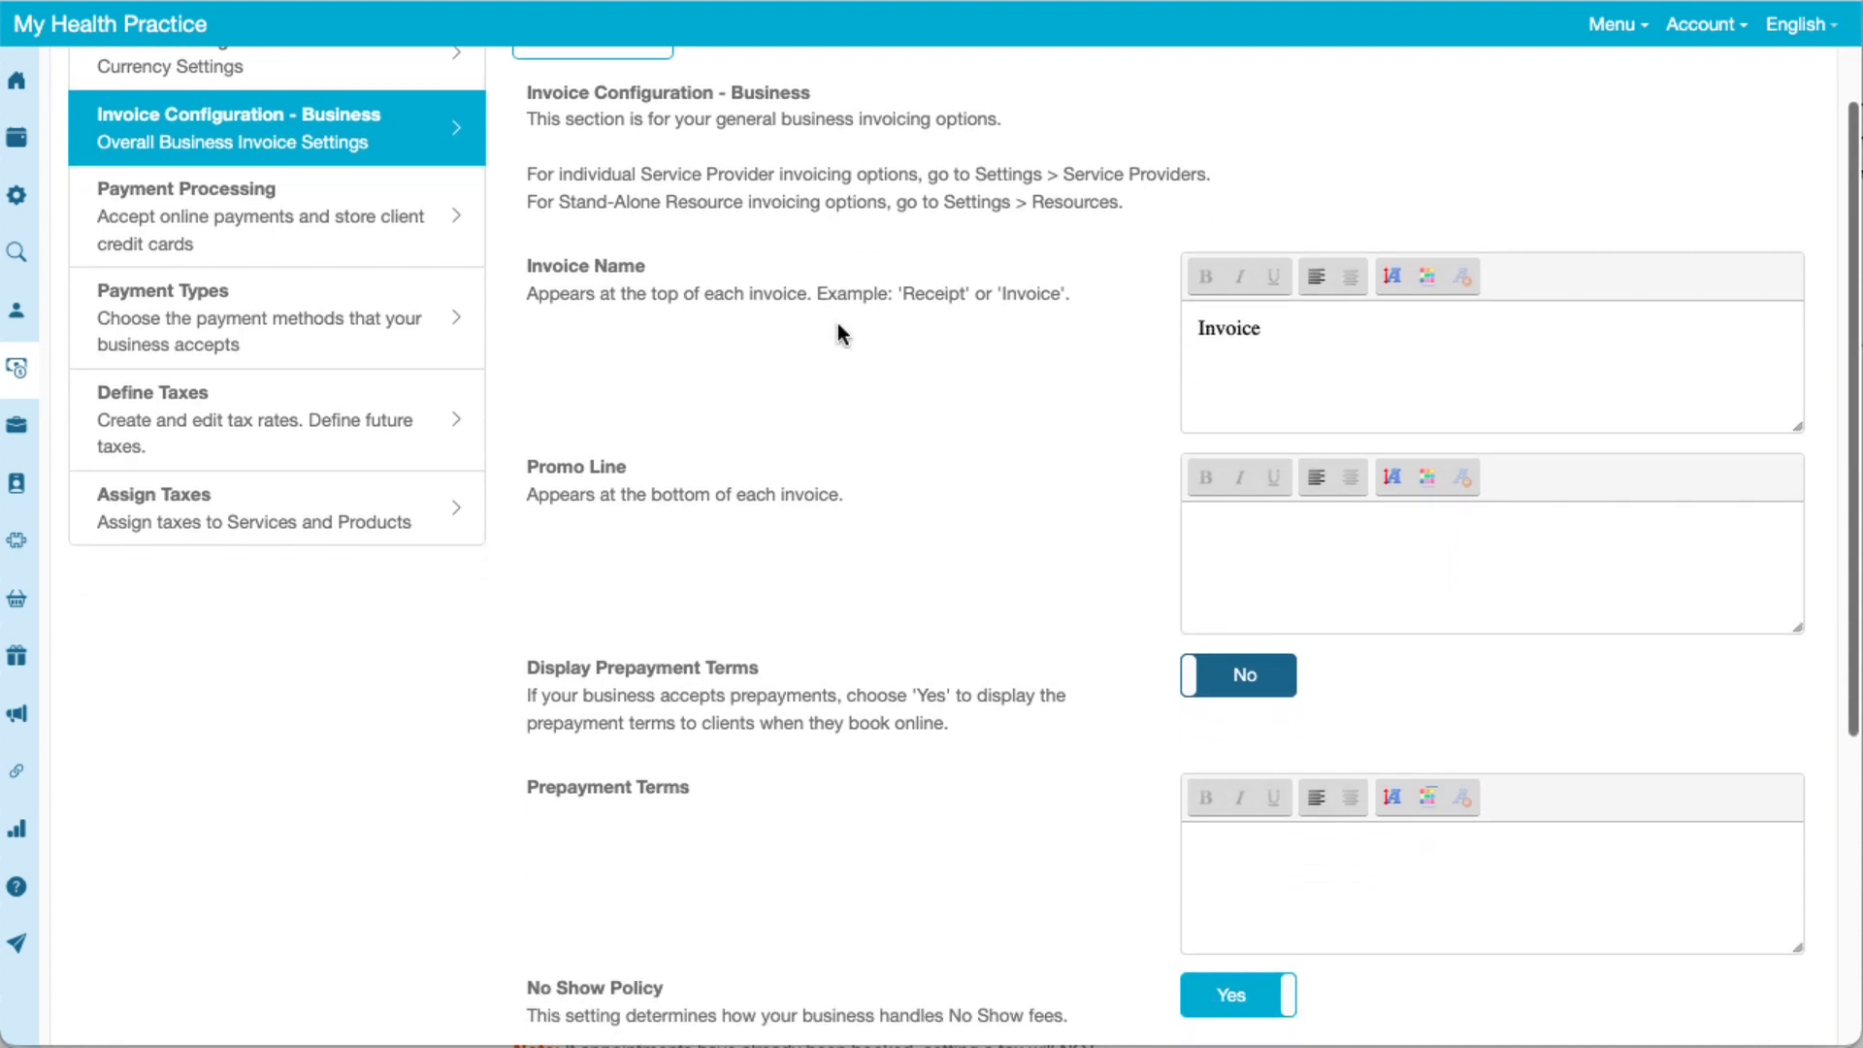
pyautogui.click(1262, 329)
pyautogui.write('/Rec')
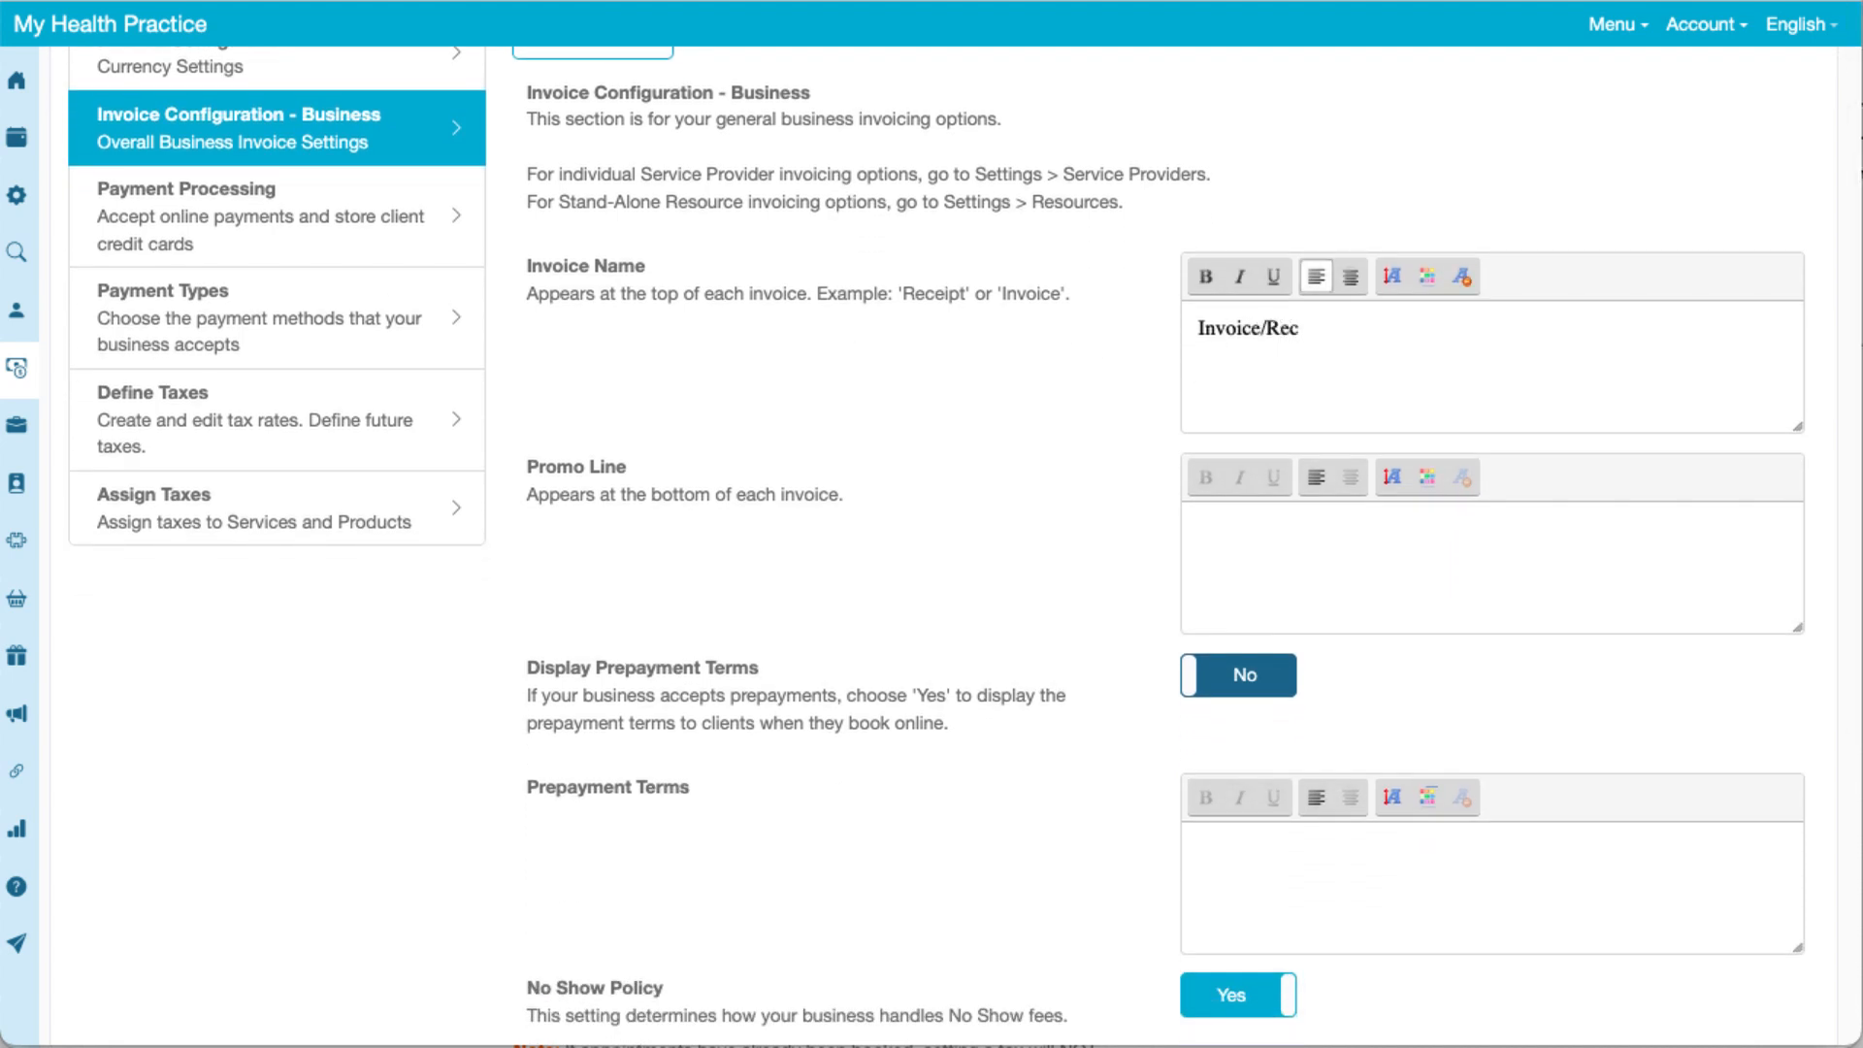
pyautogui.write('eipt')
# - Enter "Thank you for visiting." as the promo line for the bottom of each invoice
pyautogui.click(1230, 532)
pyautogui.write('Tan')
pyautogui.press('BackSpace')
pyautogui.press('BackSpace')
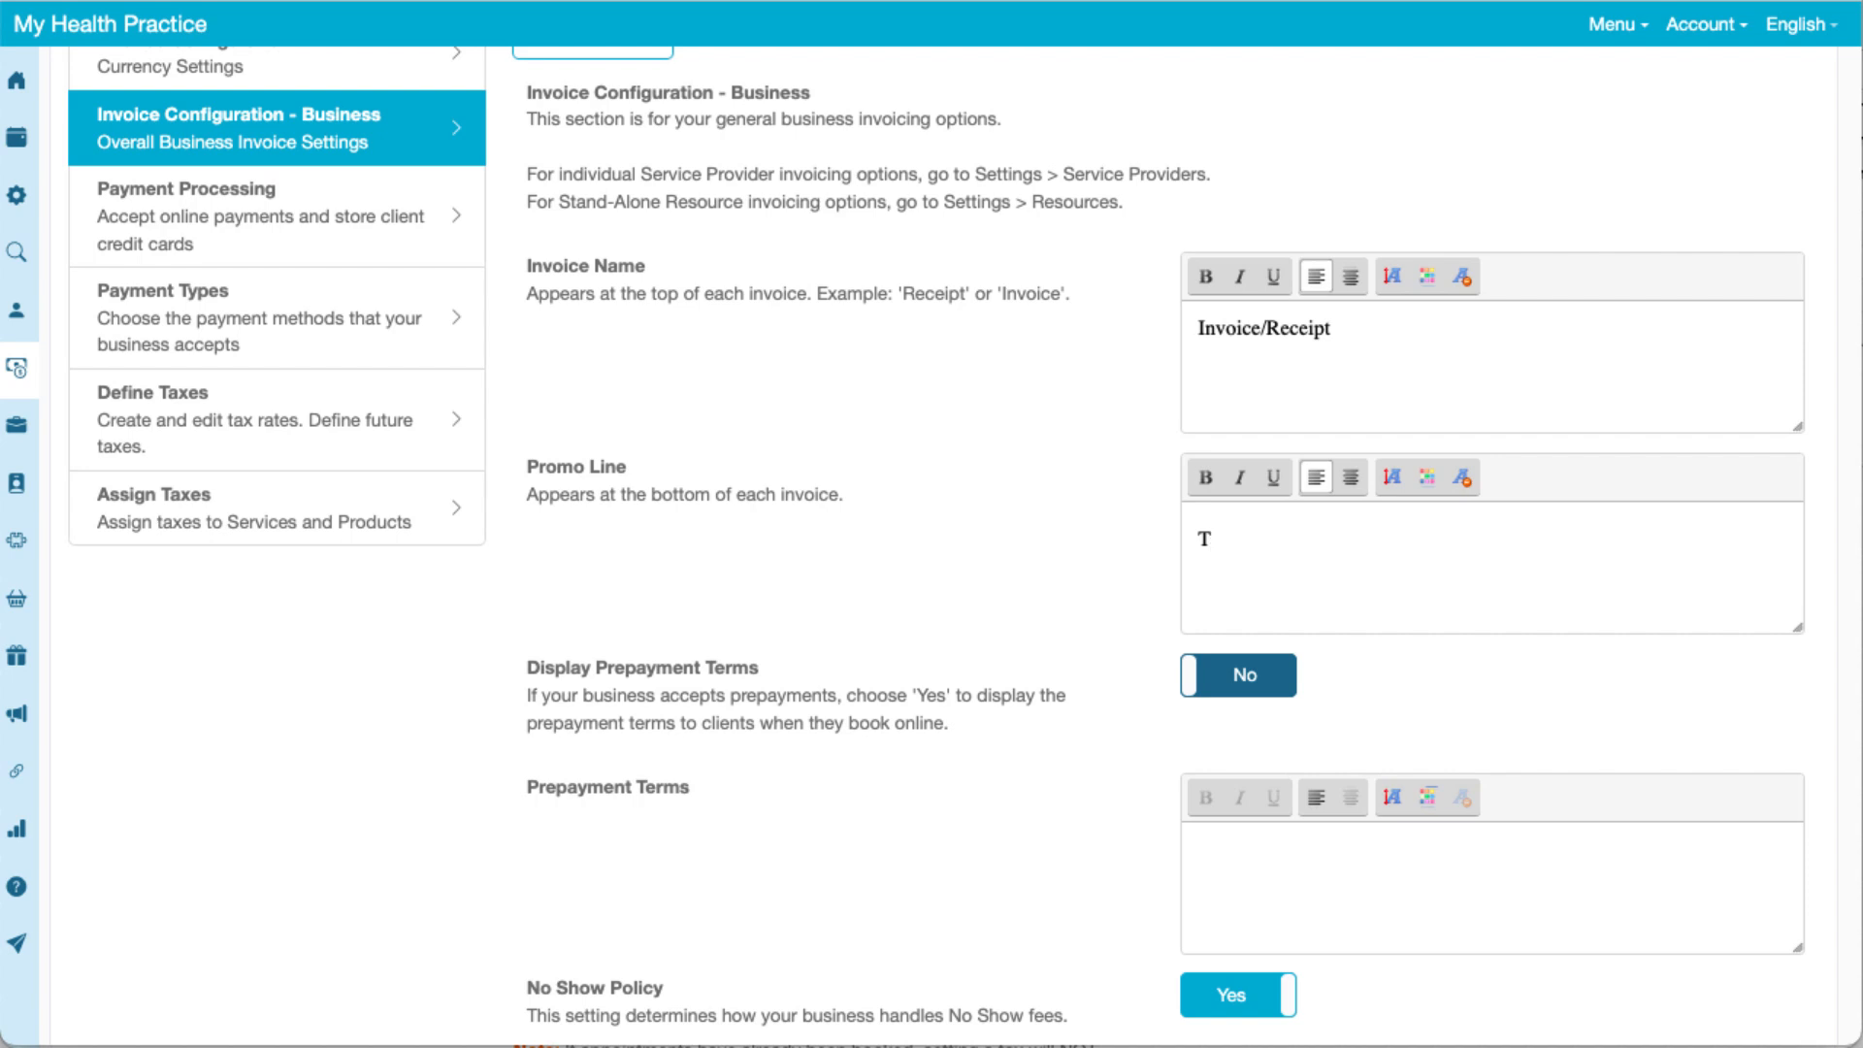
pyautogui.write('hank you for visiting')
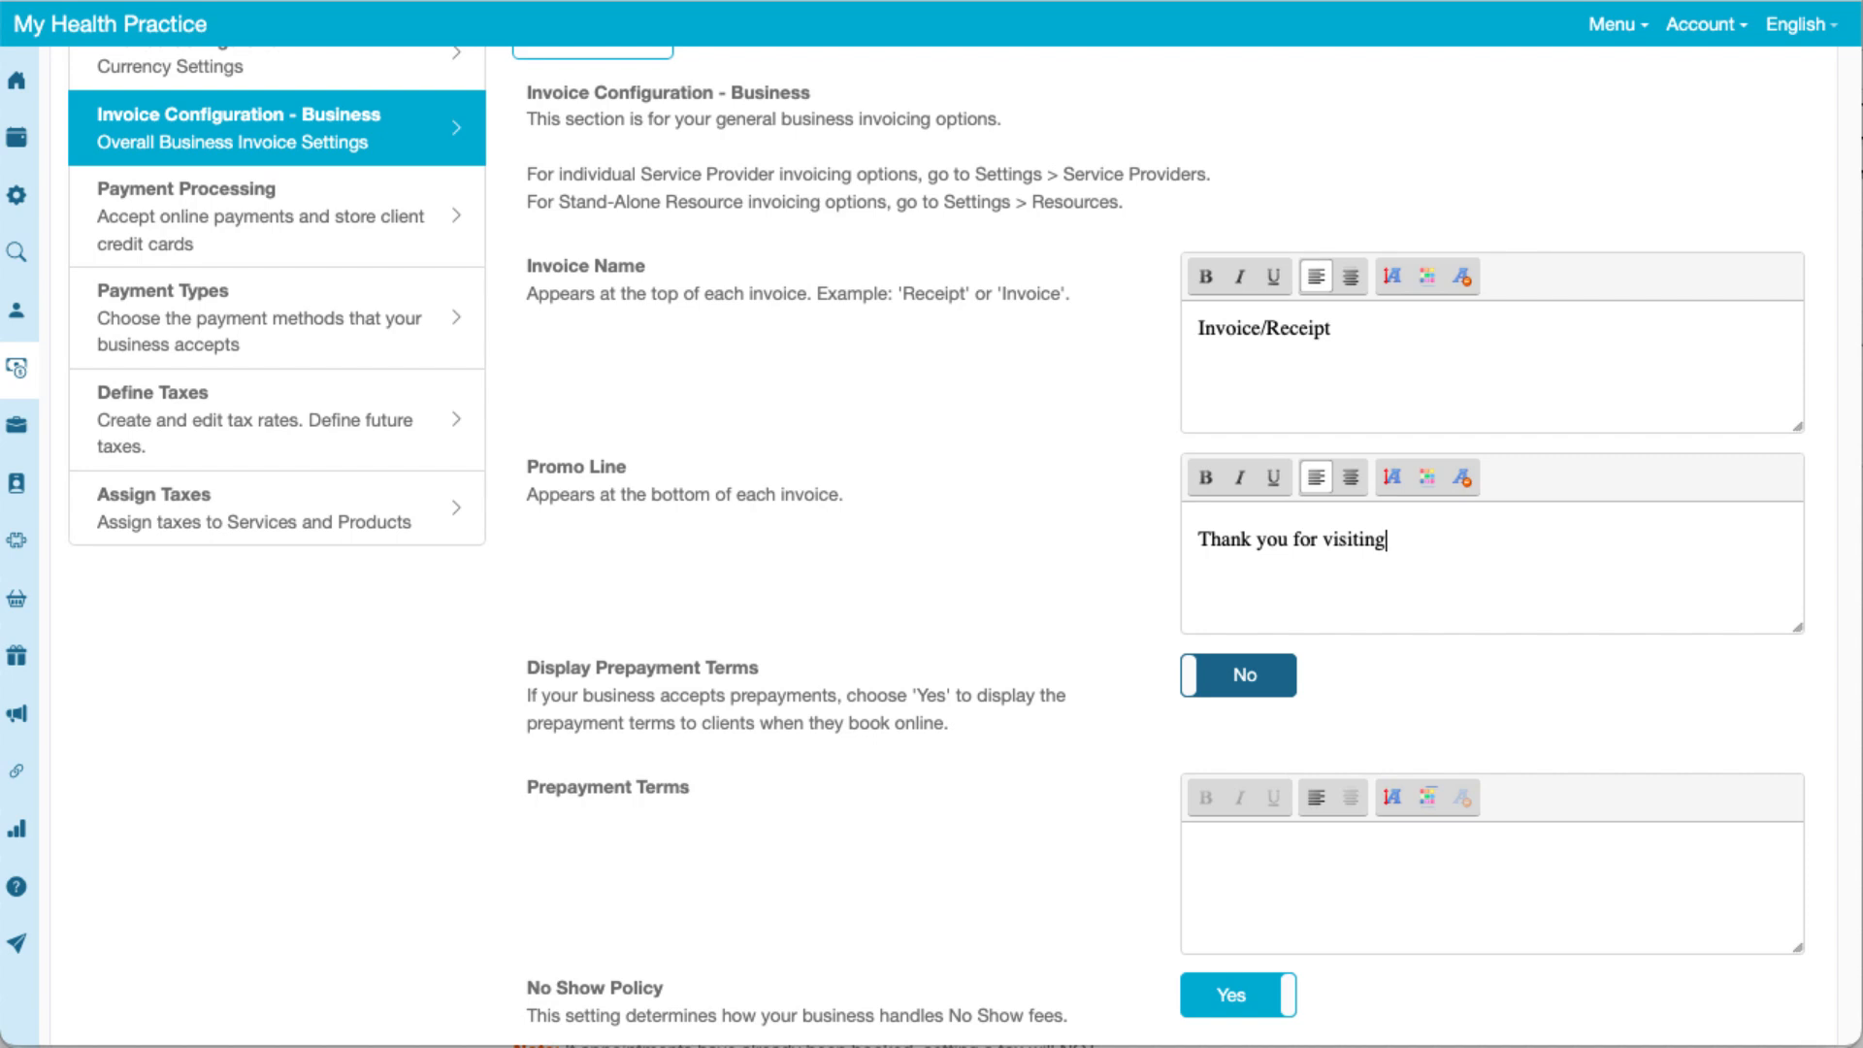
pyautogui.write('.')
# - Review the prepayment terms and No Show Policy settings, and view the Stripe payment processing settings
pyautogui.scroll(-3, 1271, 669)
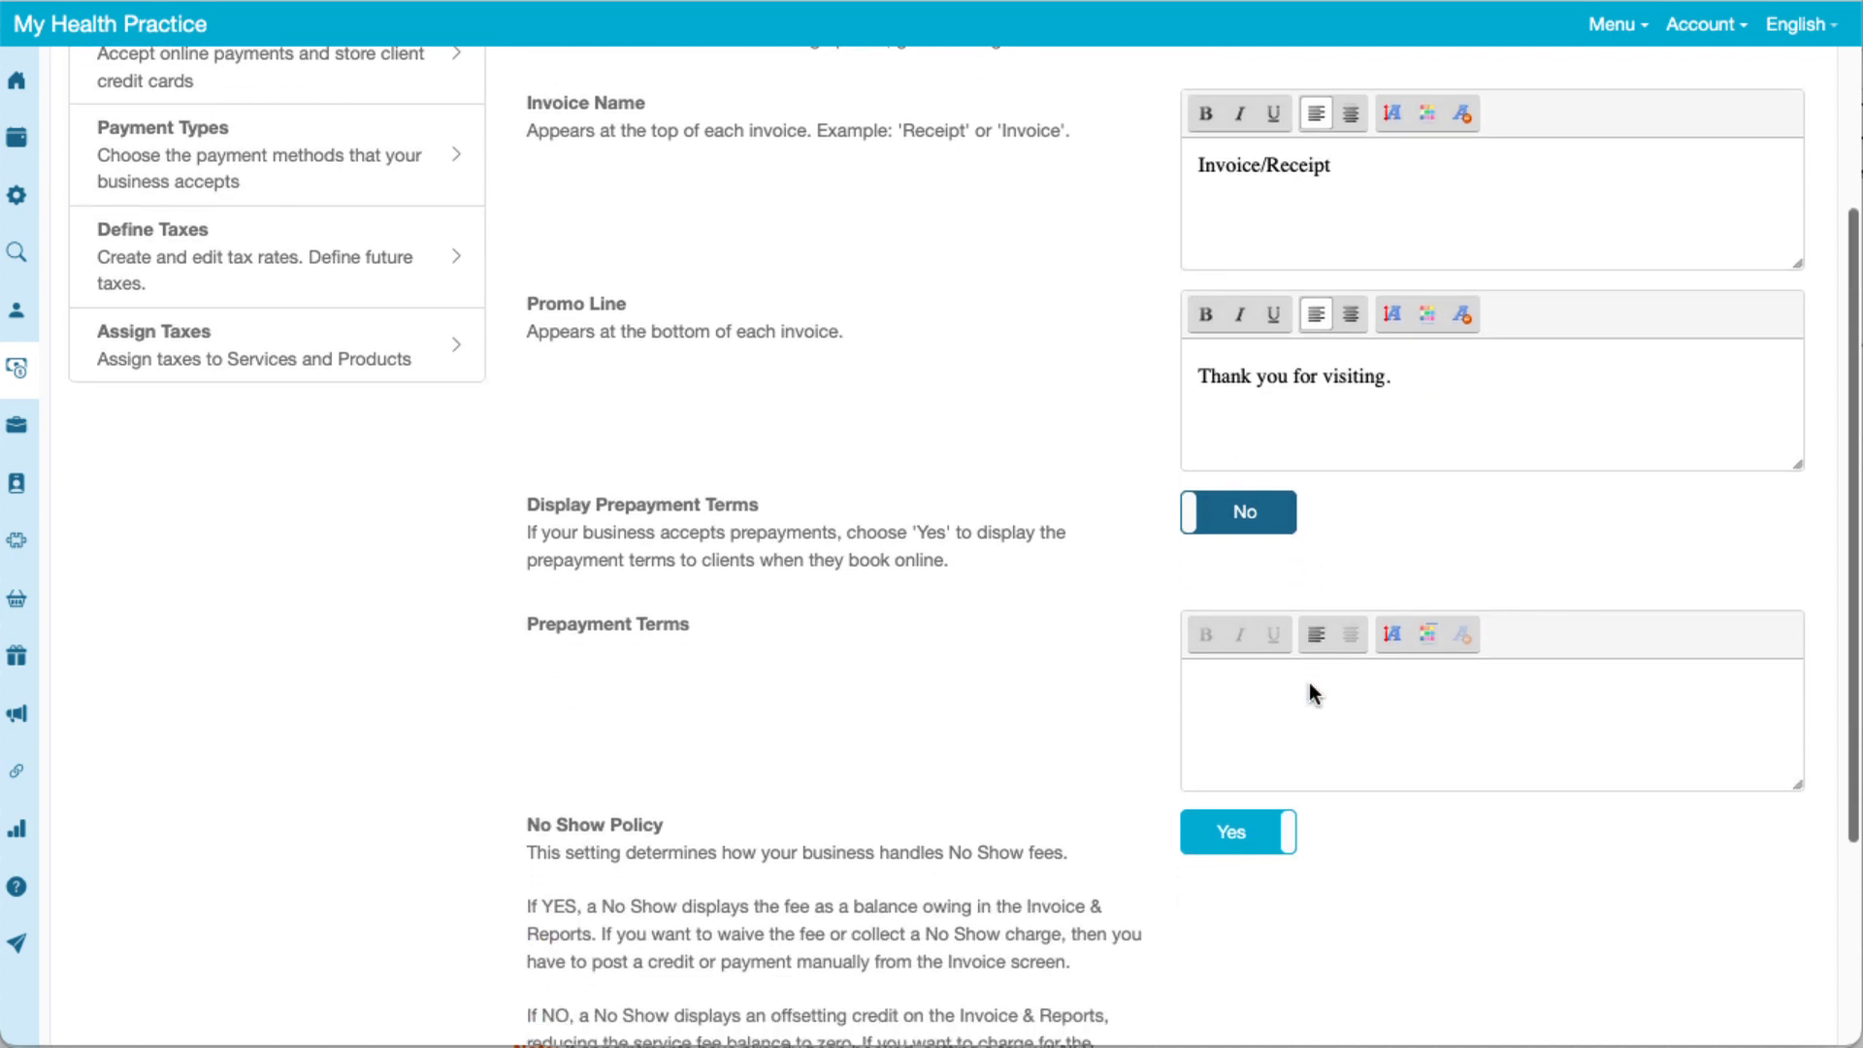
pyautogui.click(1250, 690)
pyautogui.scroll(4, 841, 768)
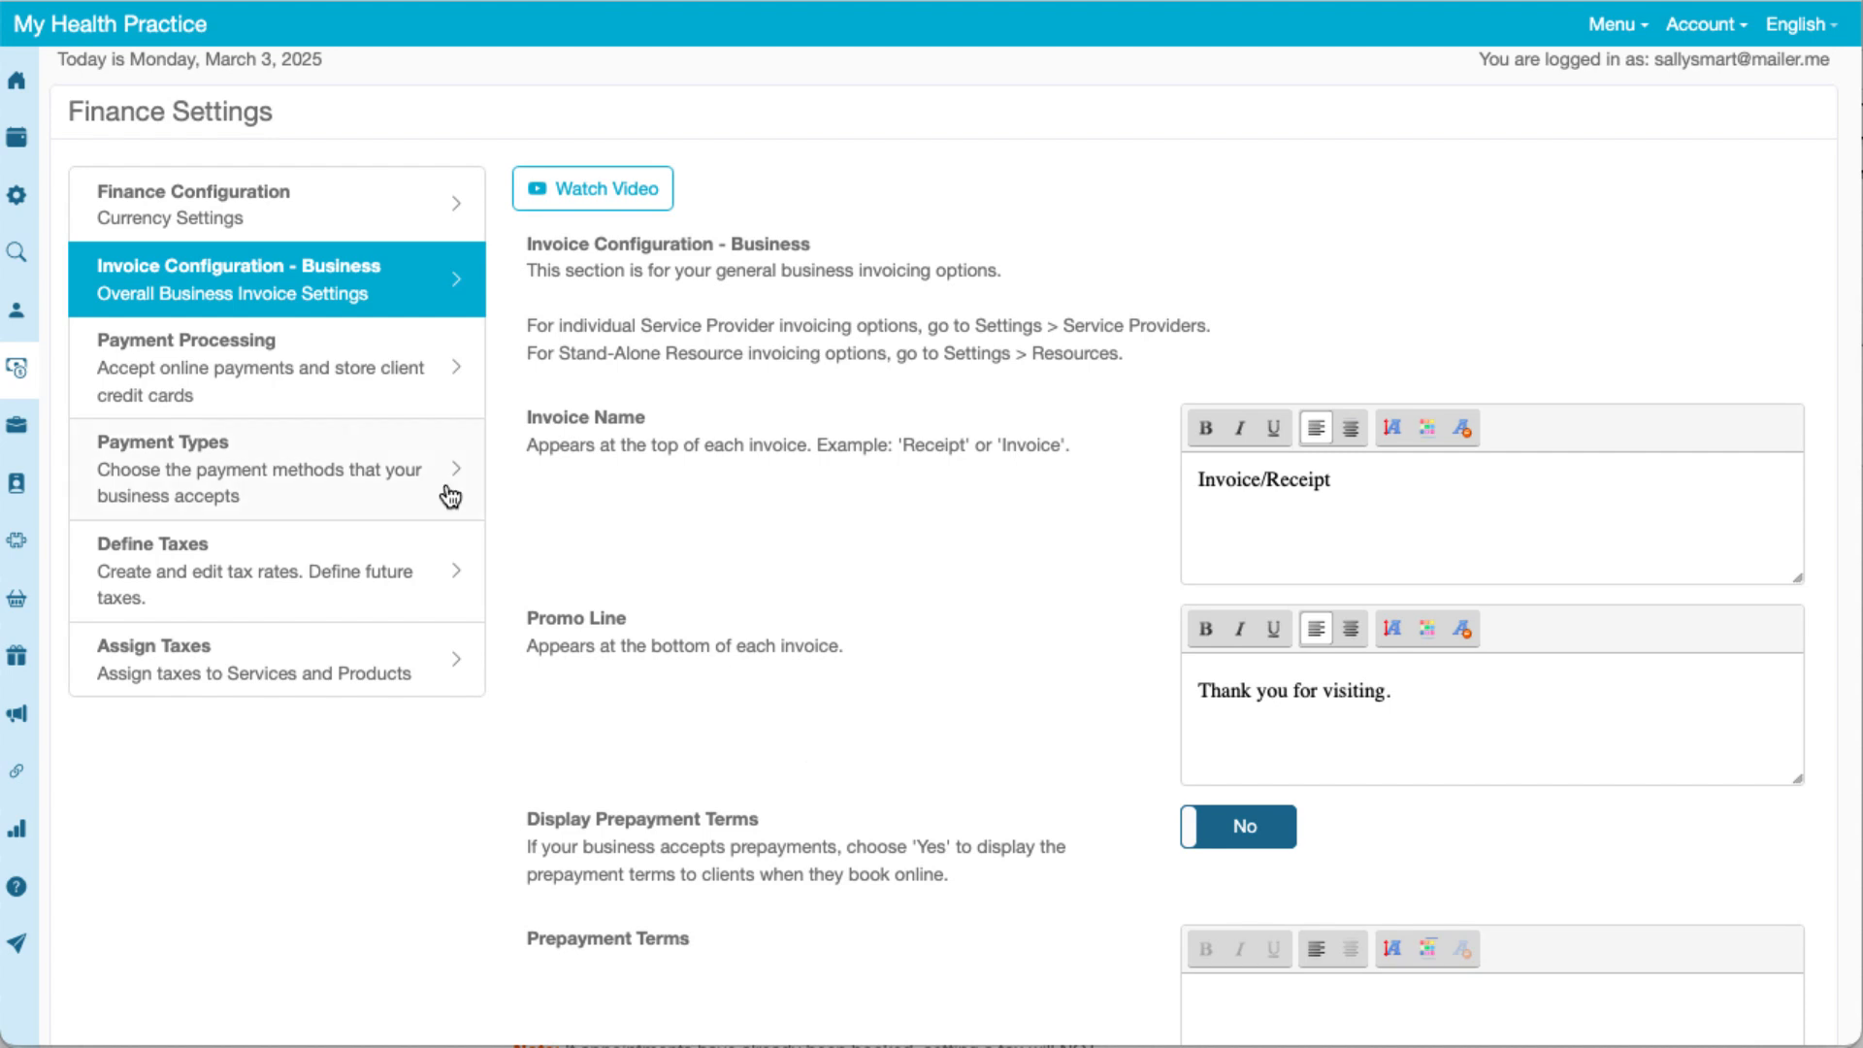
pyautogui.click(352, 394)
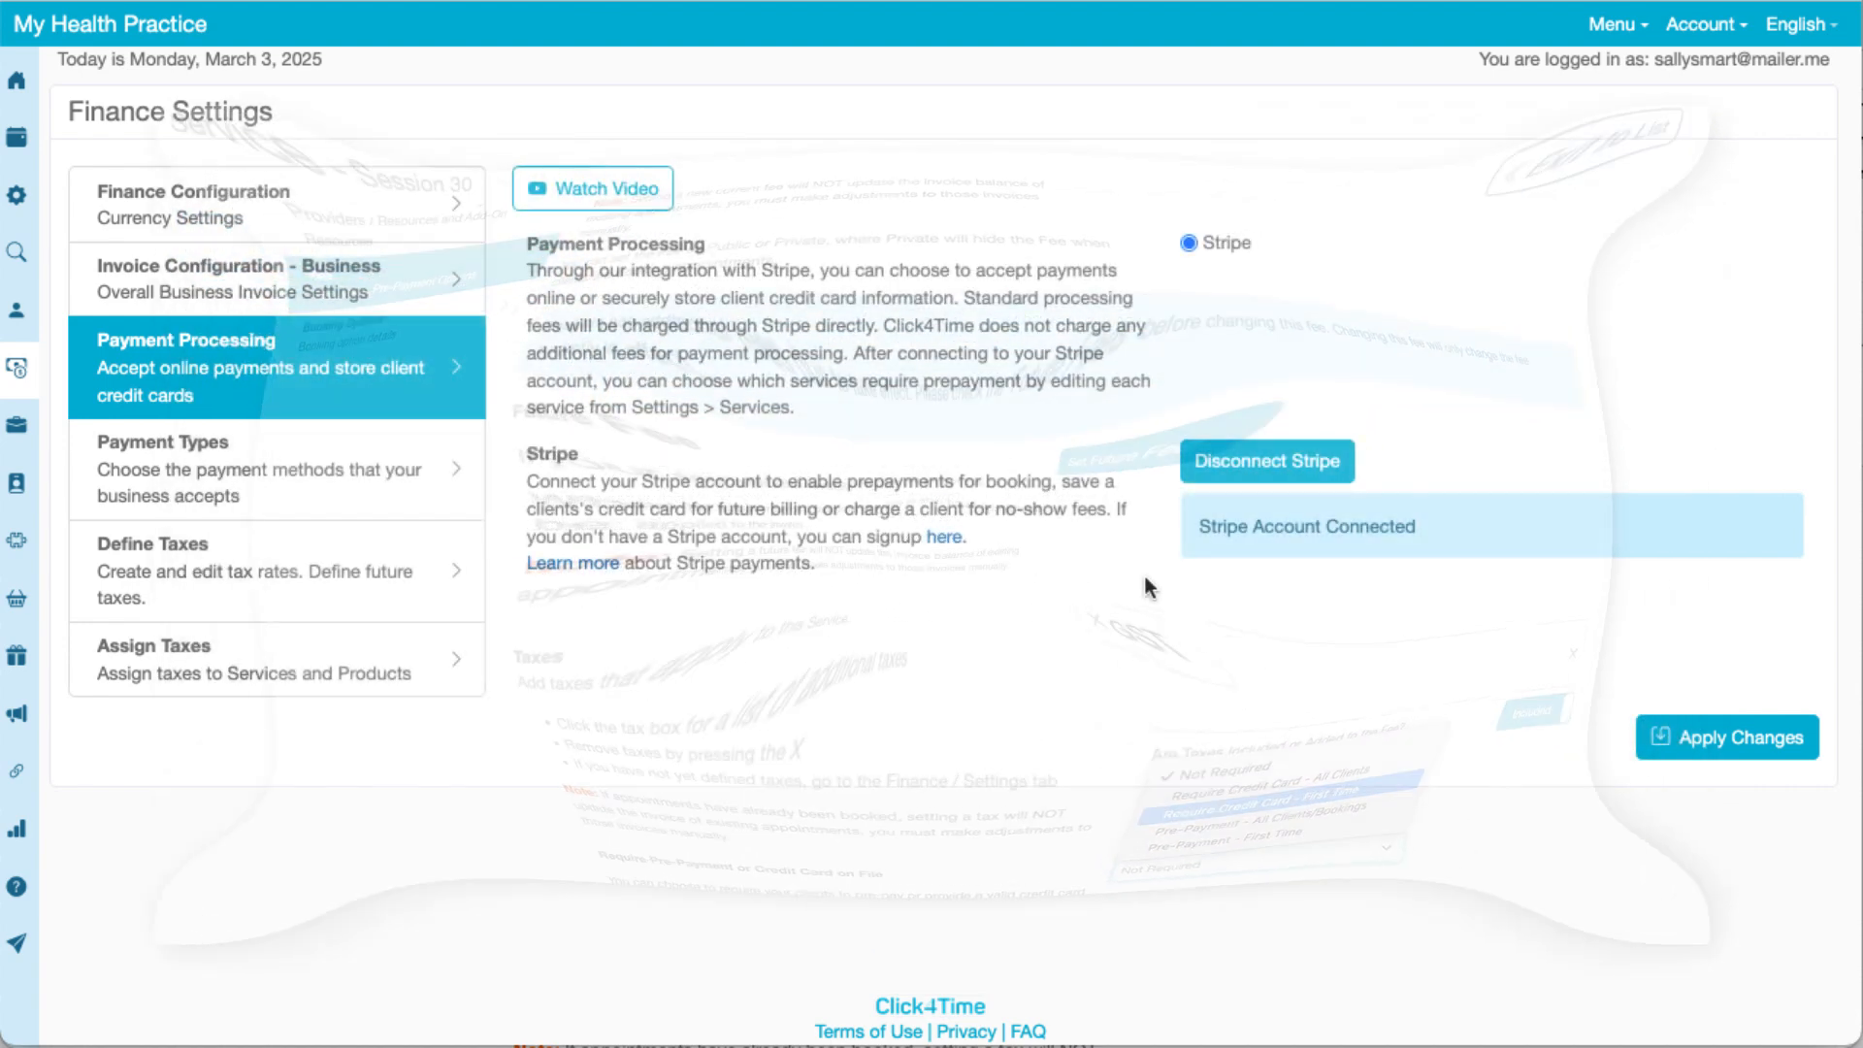
# - Add a payment method named "eTransfer" to the payment types the business accepts
pyautogui.click(429, 493)
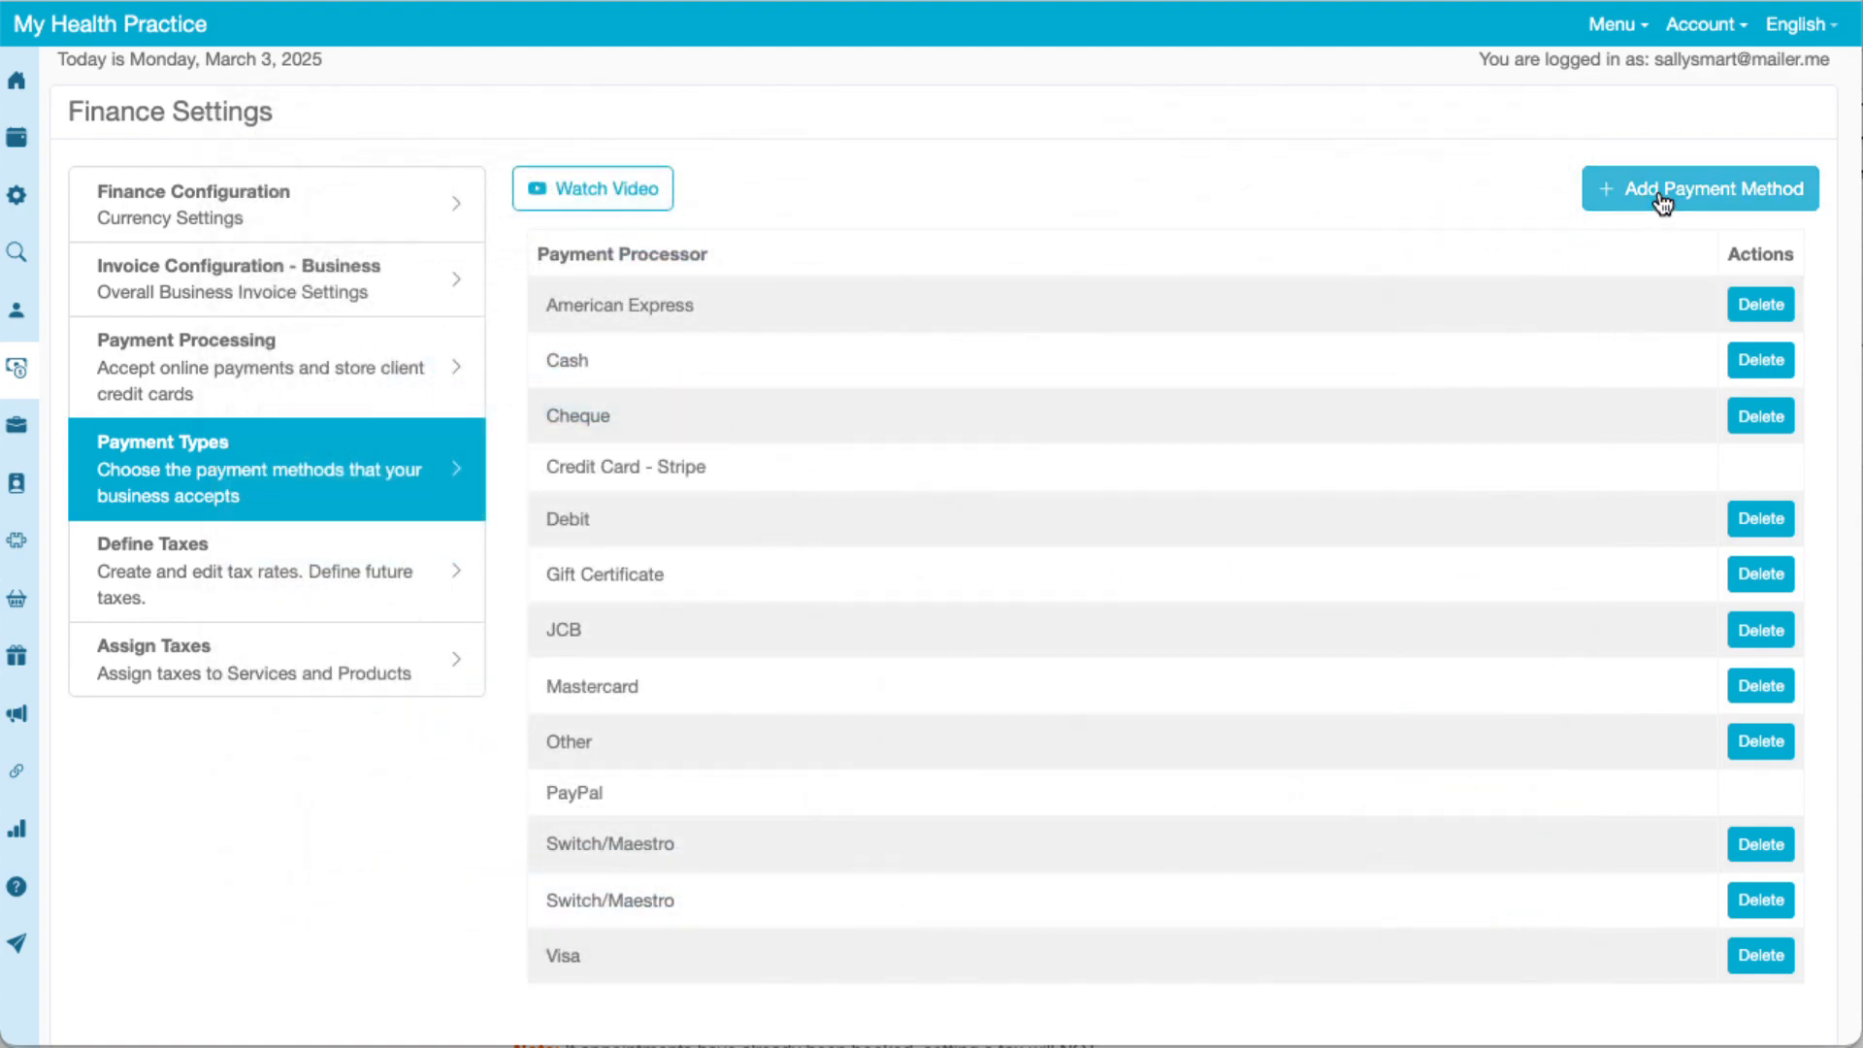
pyautogui.click(1662, 200)
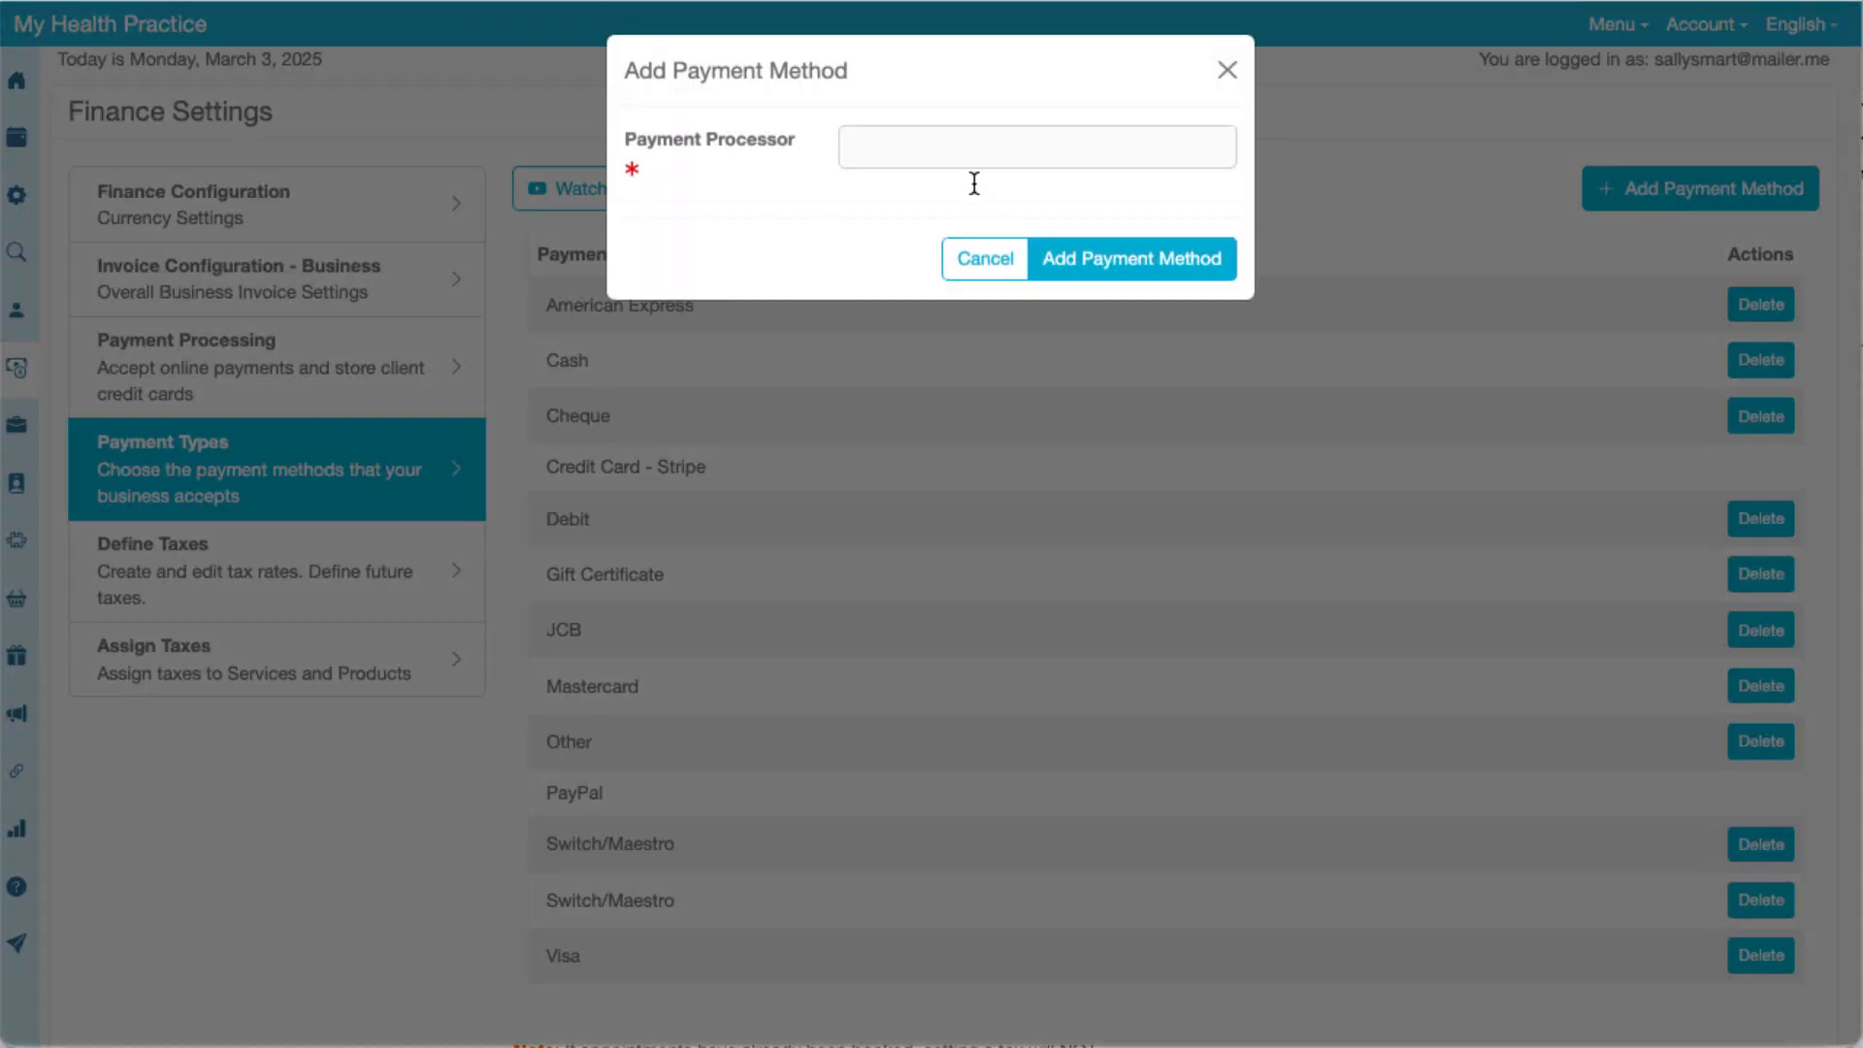
pyautogui.click(928, 152)
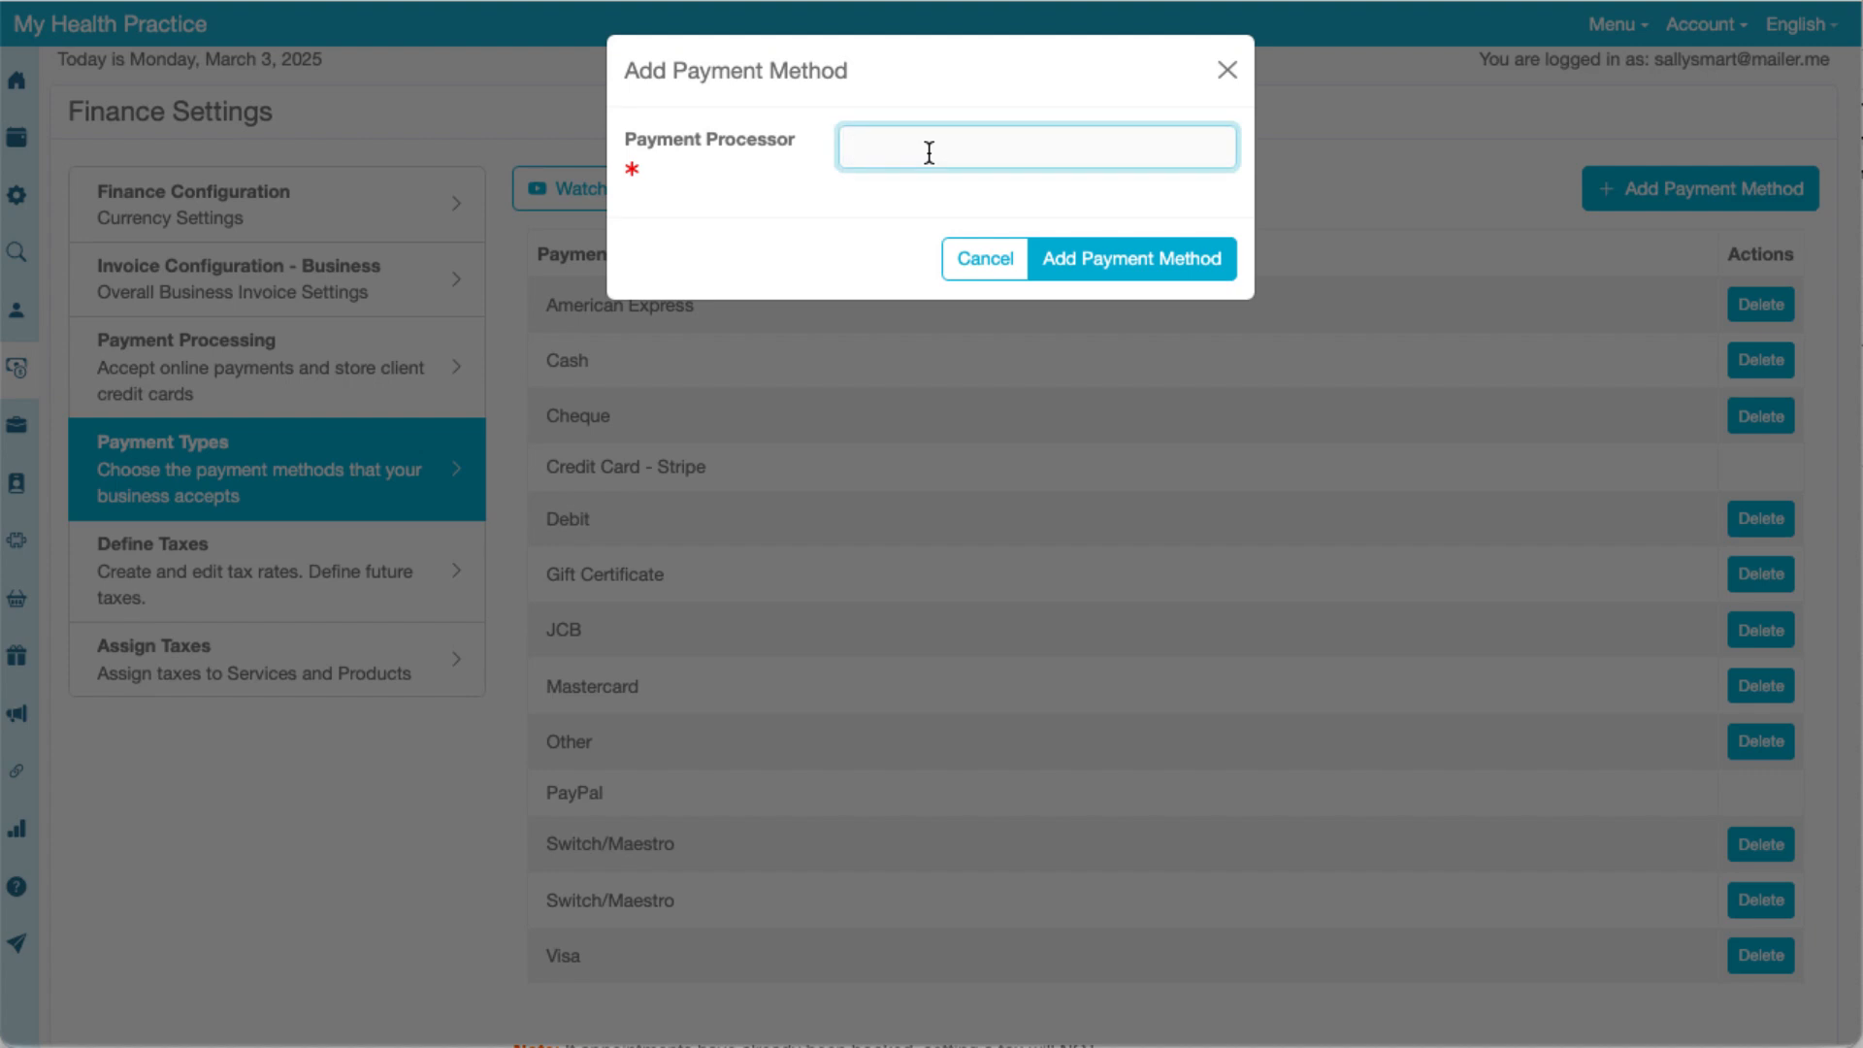
pyautogui.write('eTransfer')
pyautogui.click(1122, 260)
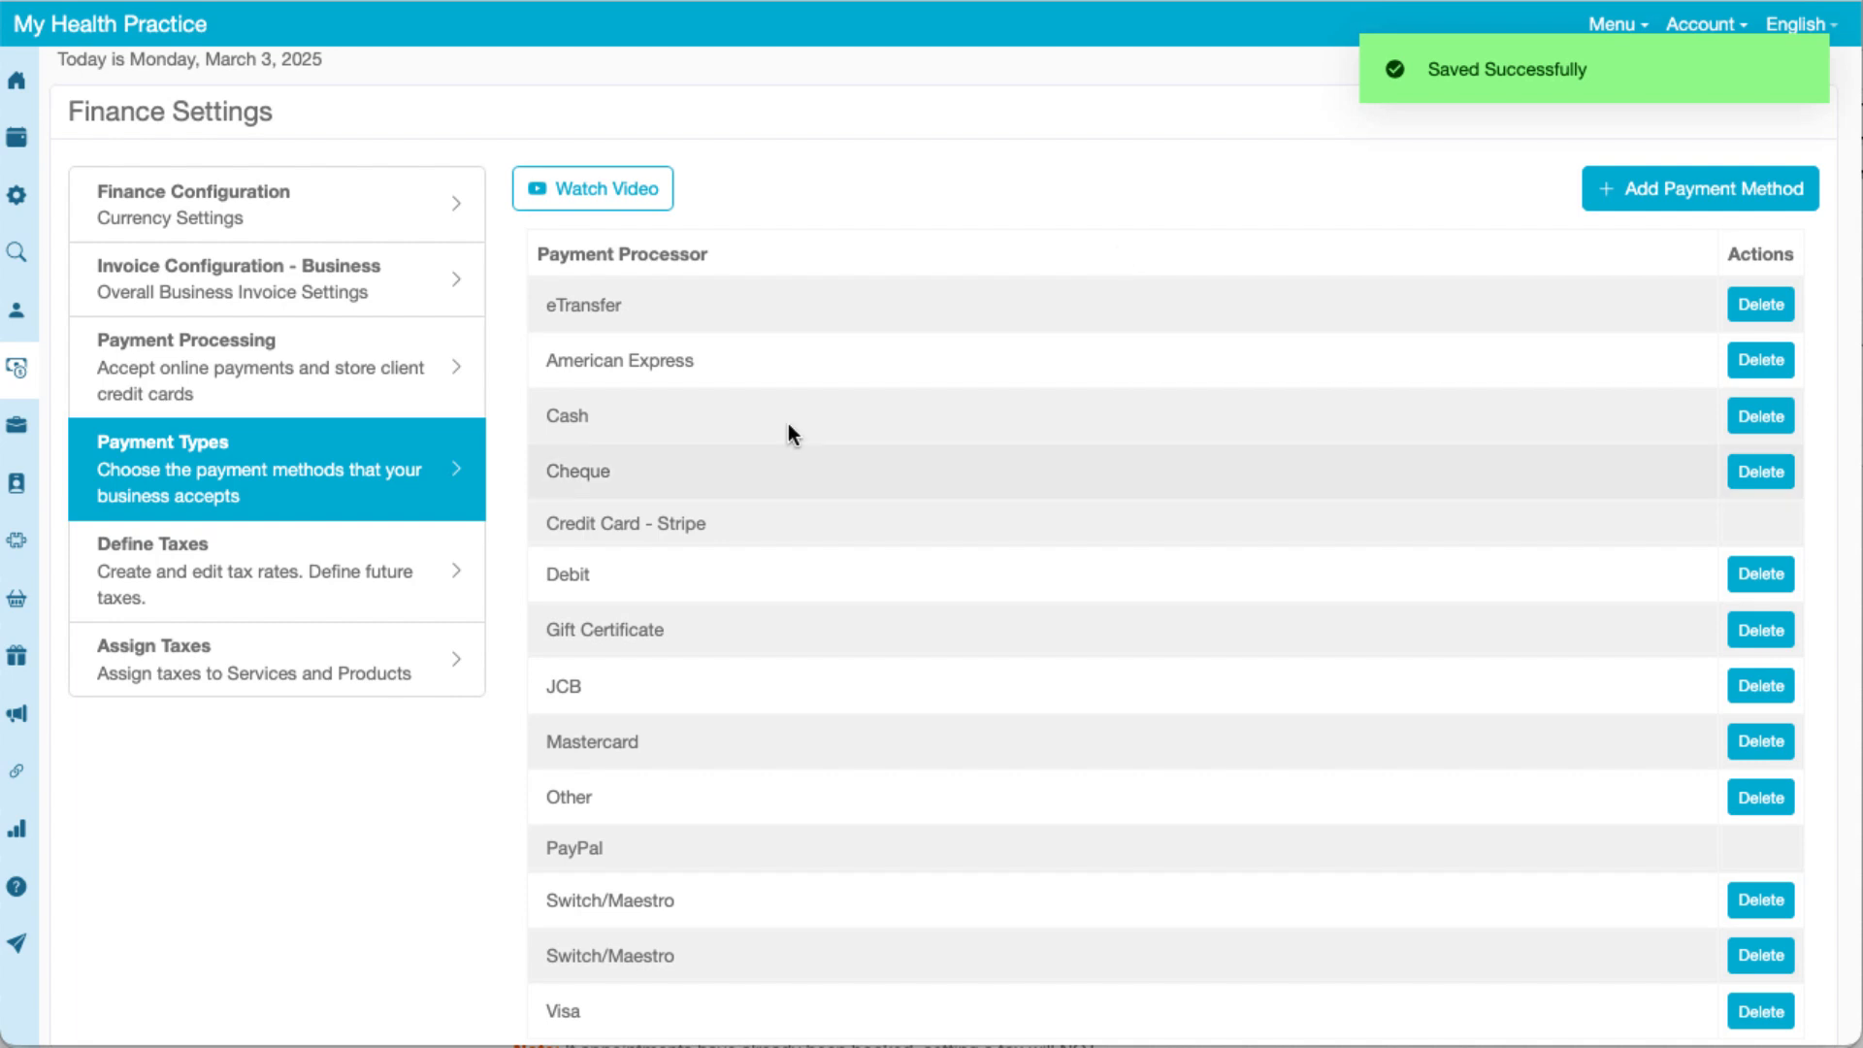
# - Open the existing GST tax definition for editing and apply its settings
pyautogui.click(351, 573)
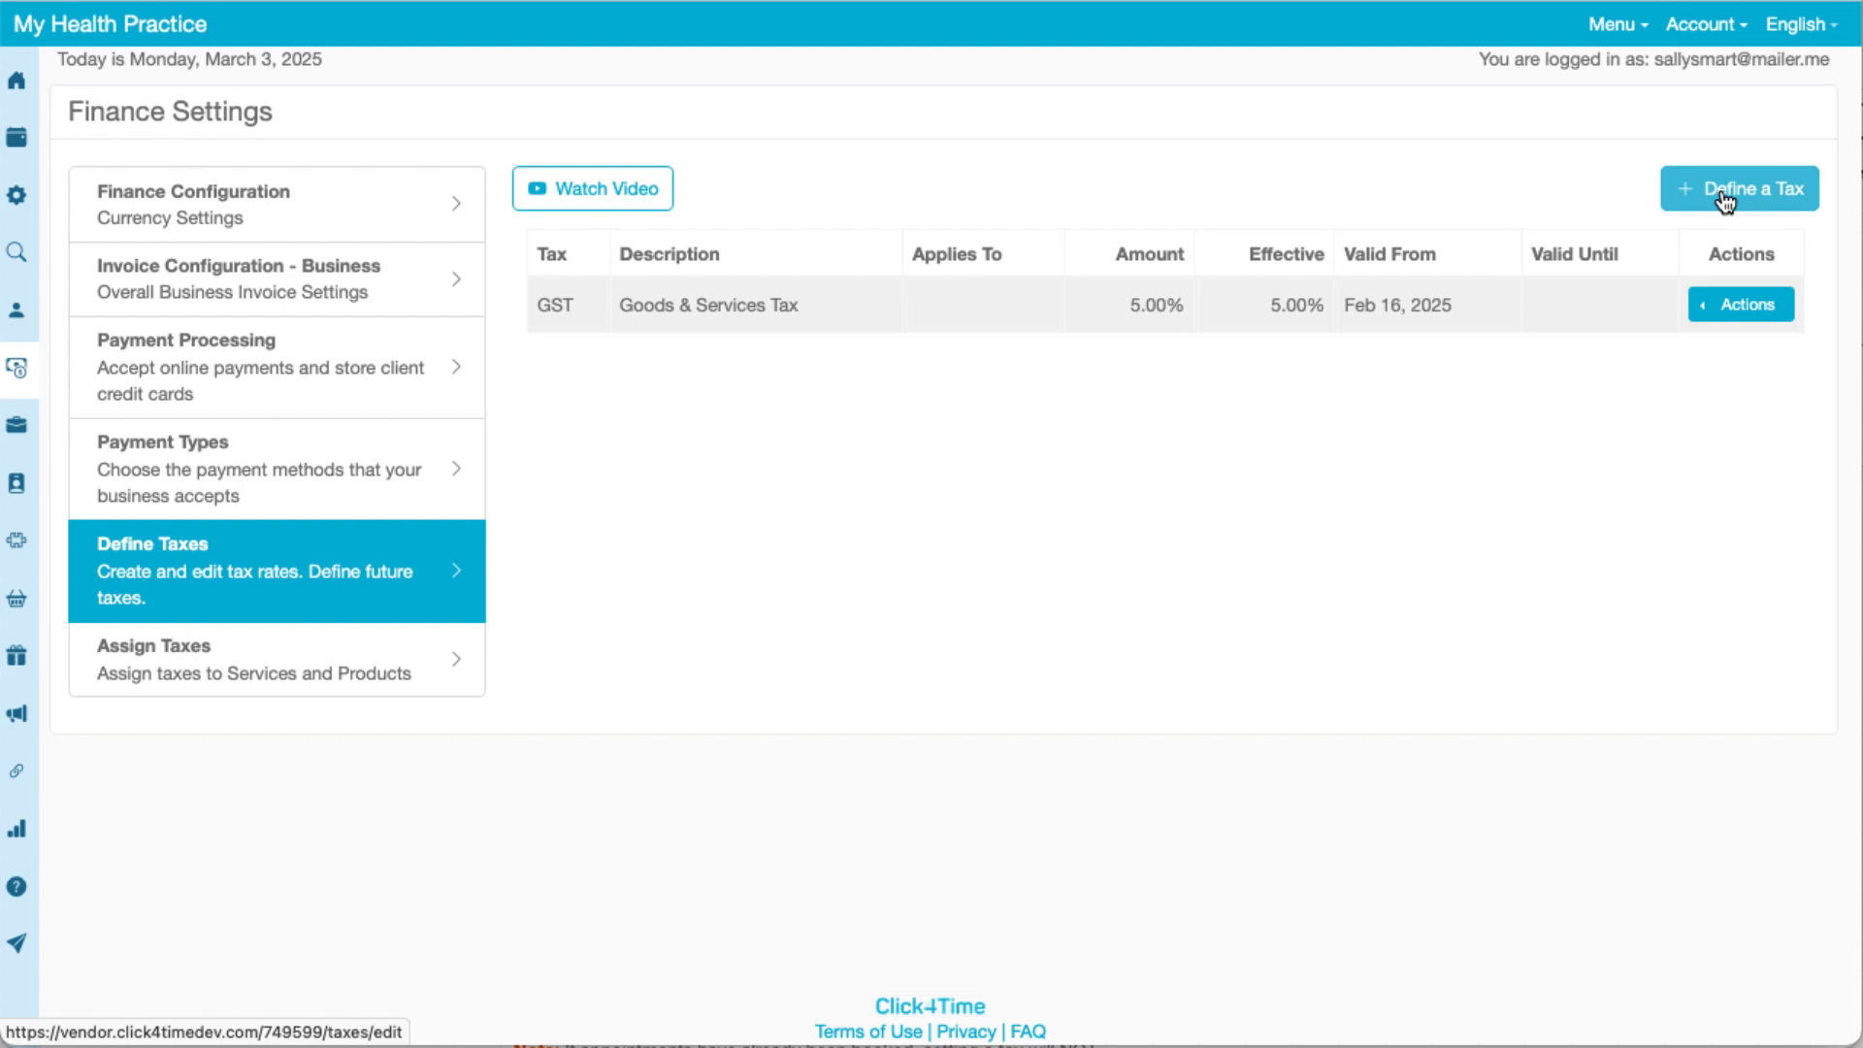
pyautogui.click(1704, 314)
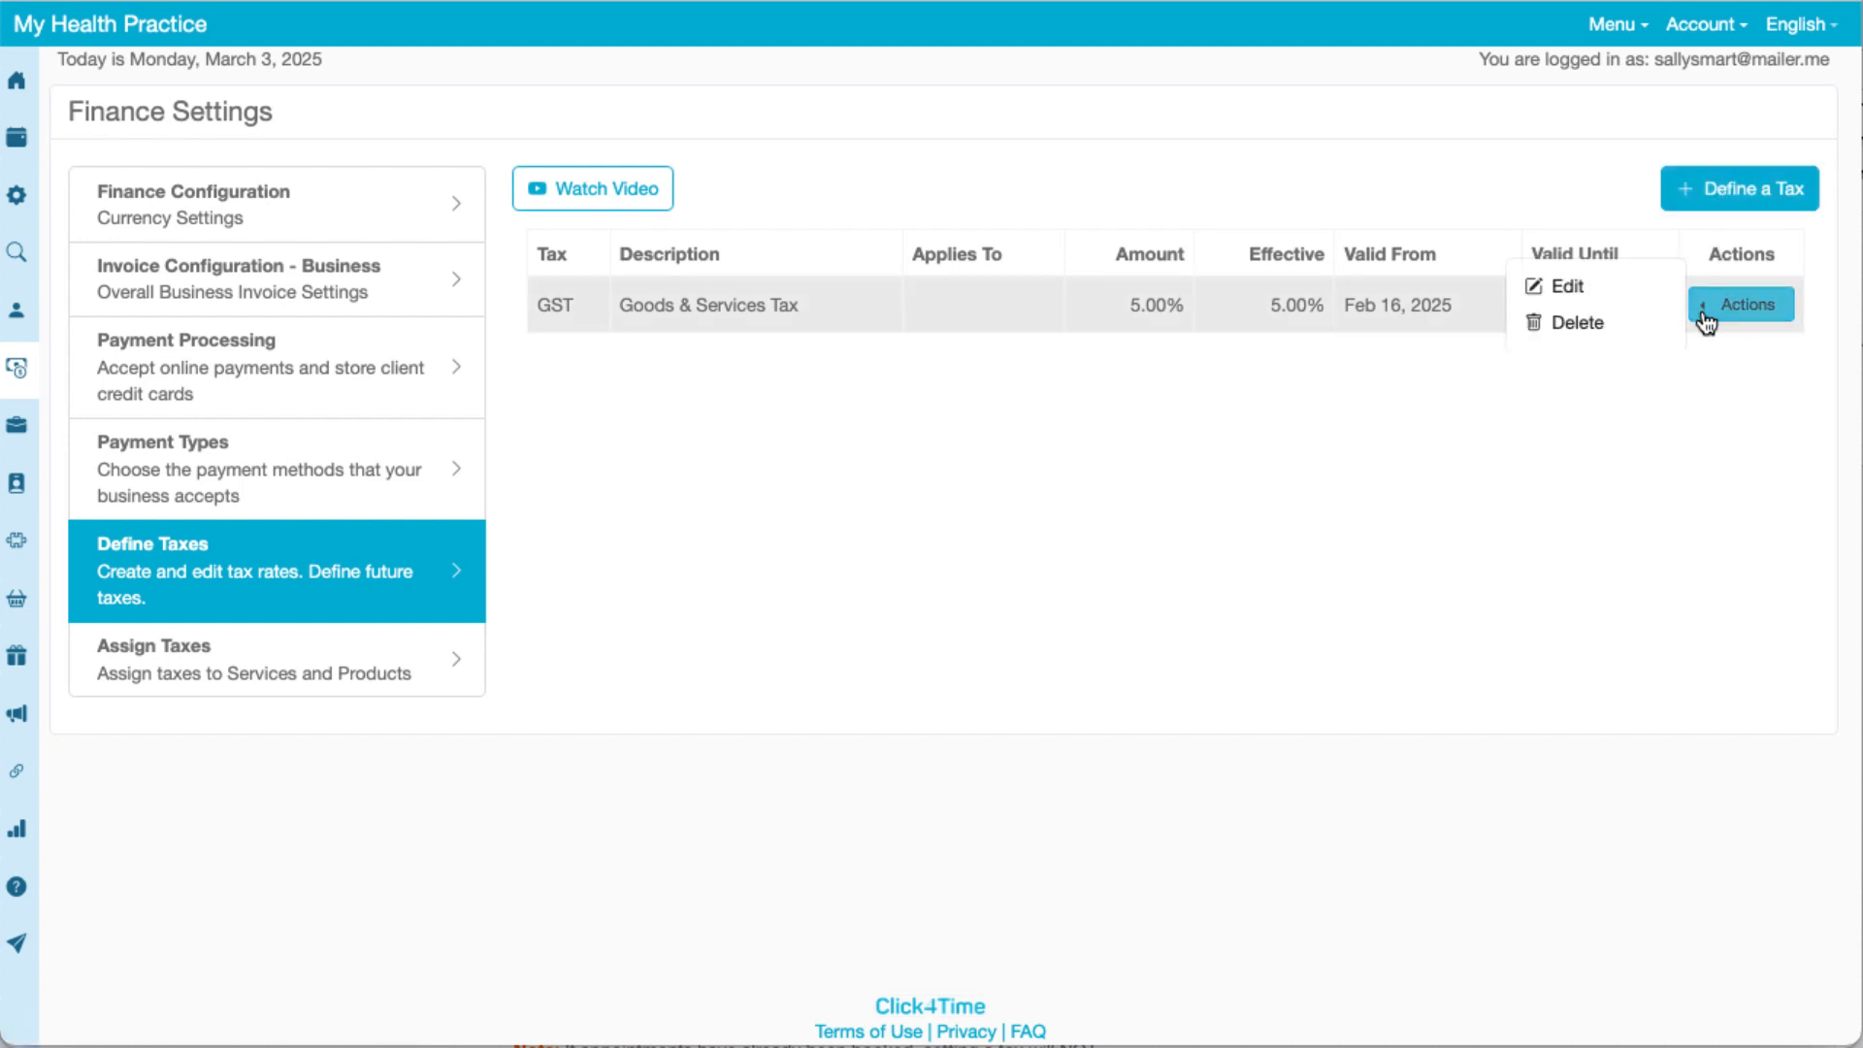
pyautogui.click(1592, 295)
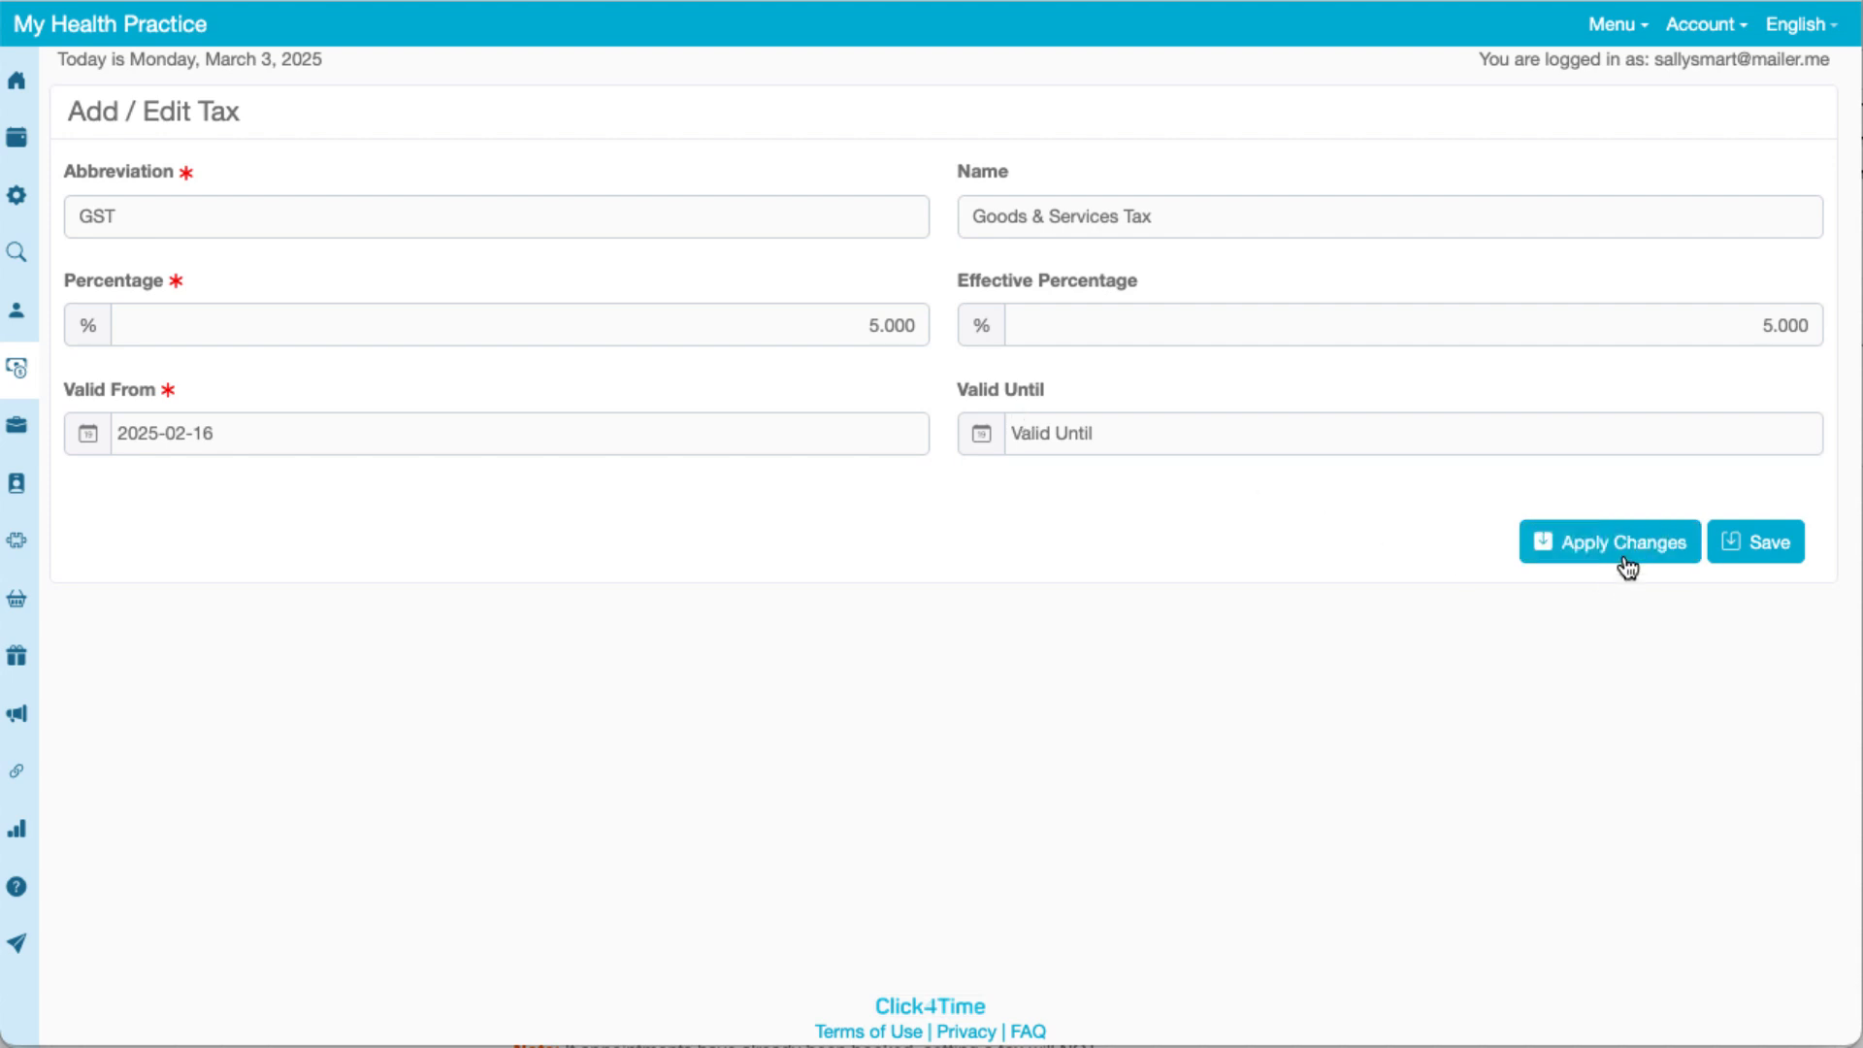
pyautogui.click(1657, 569)
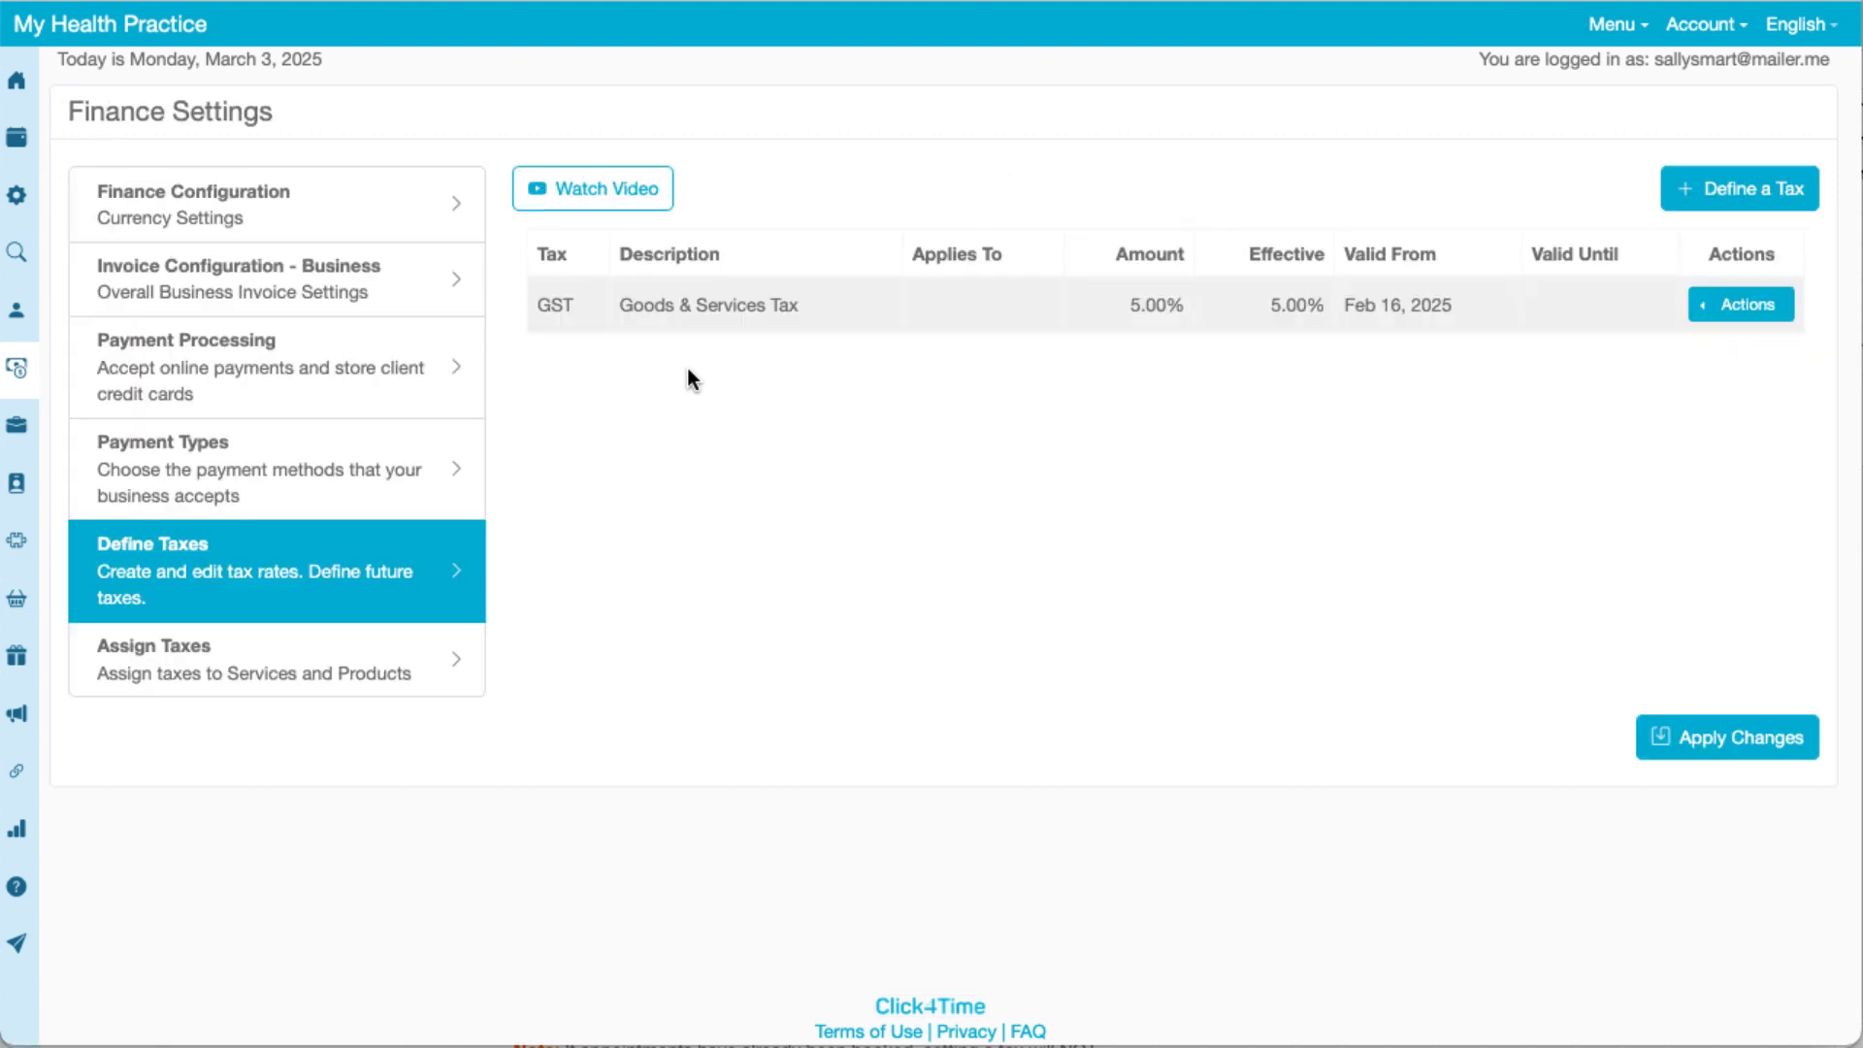
# - Assign the GST tax to all services and apply the changes
pyautogui.click(255, 652)
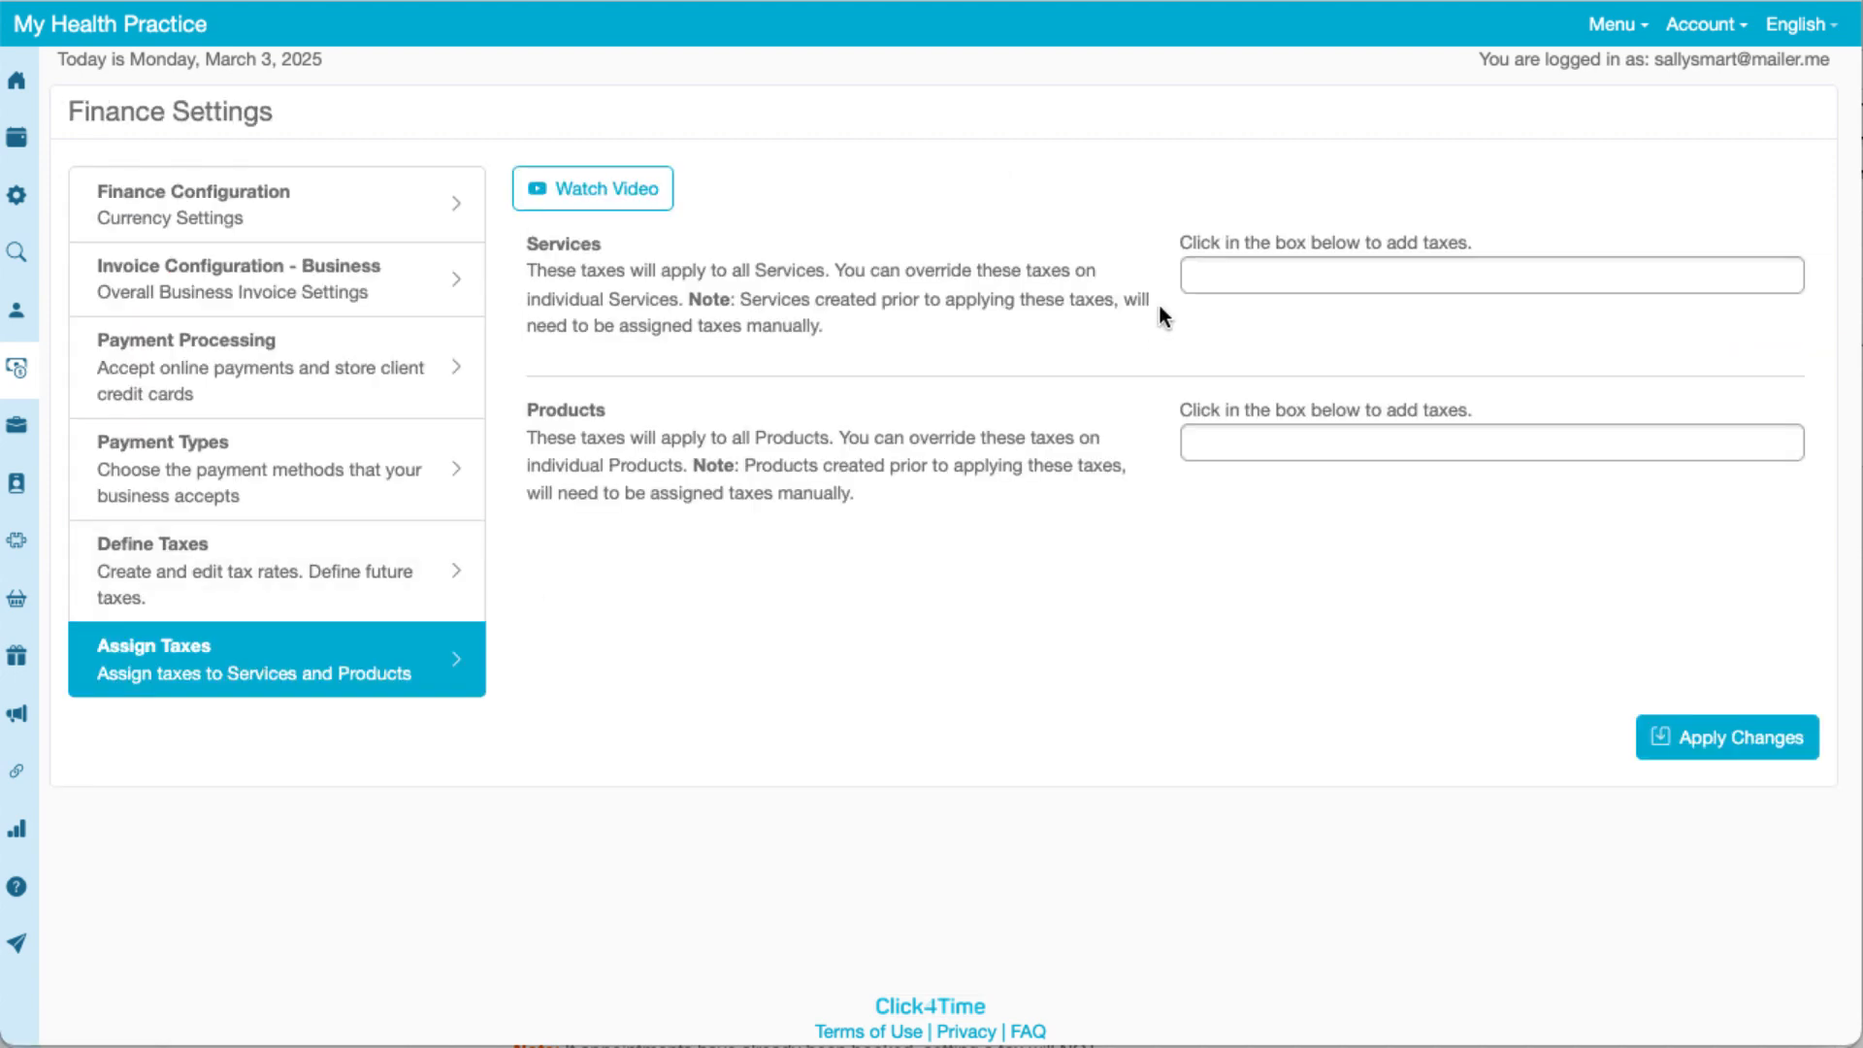
pyautogui.click(1243, 275)
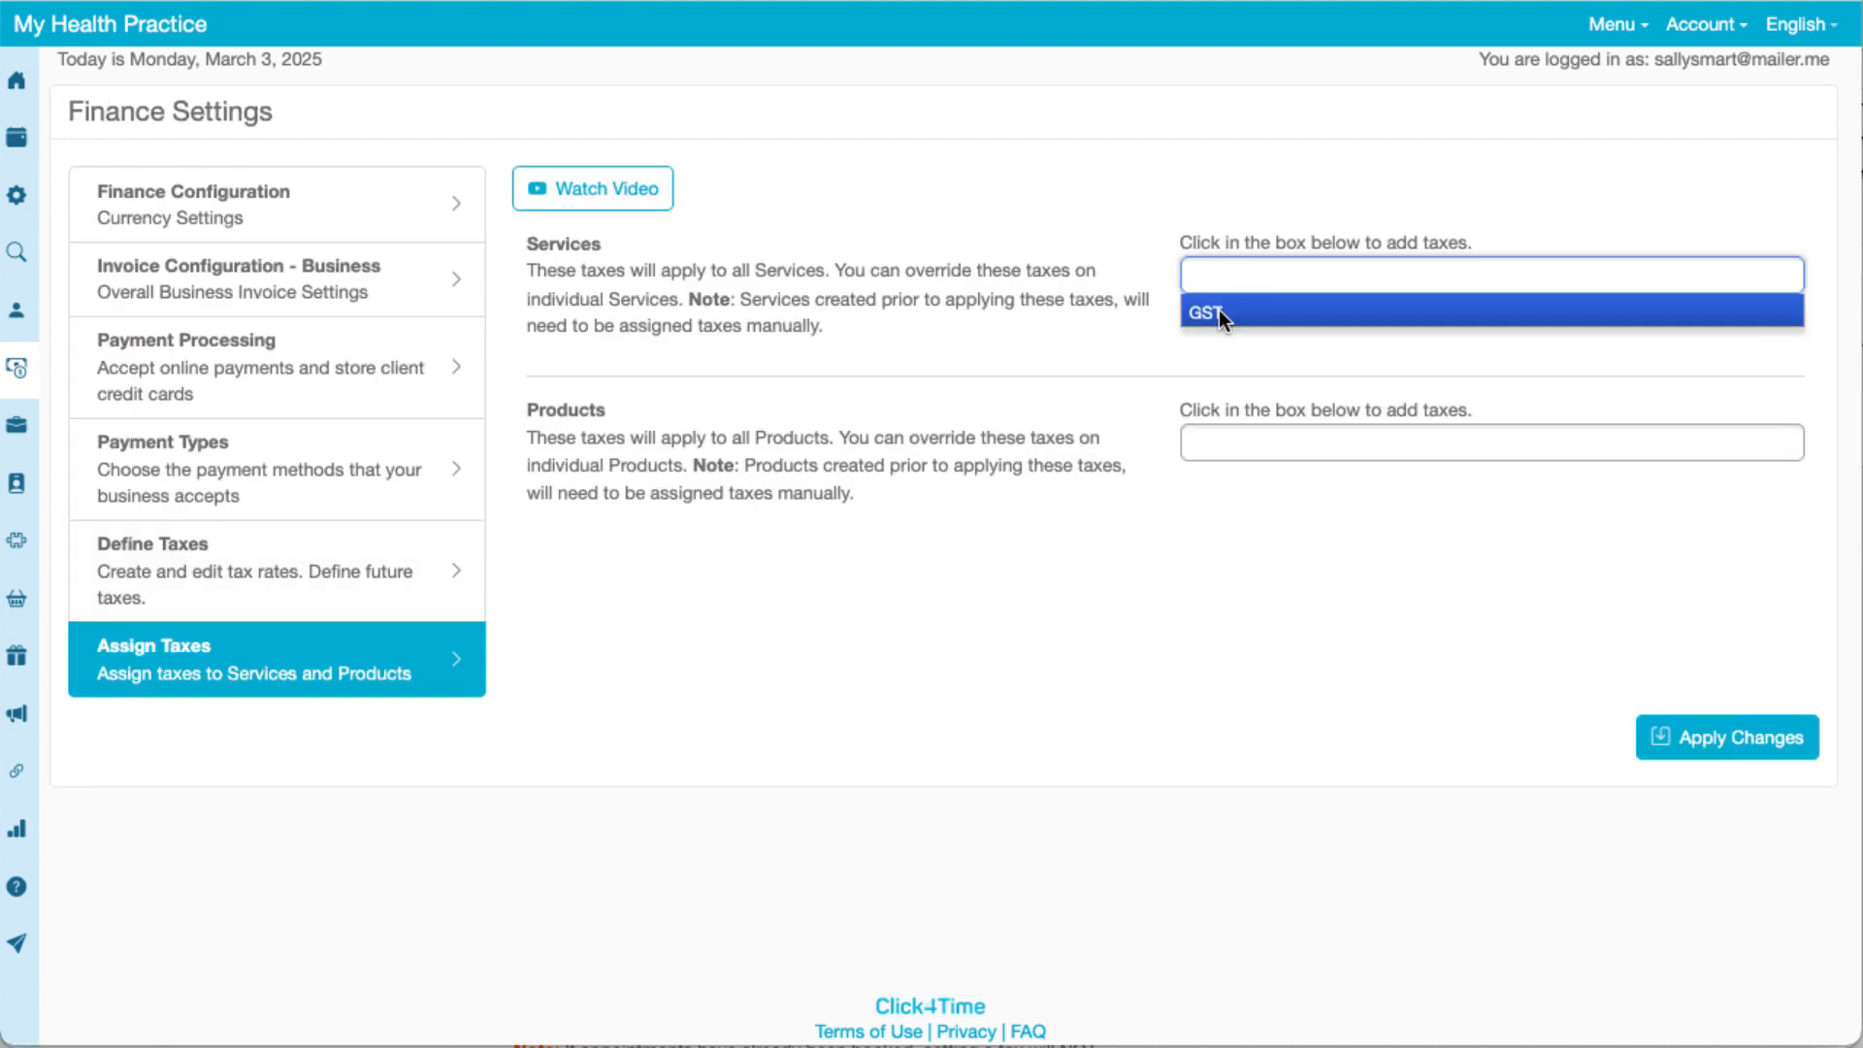
pyautogui.click(1218, 314)
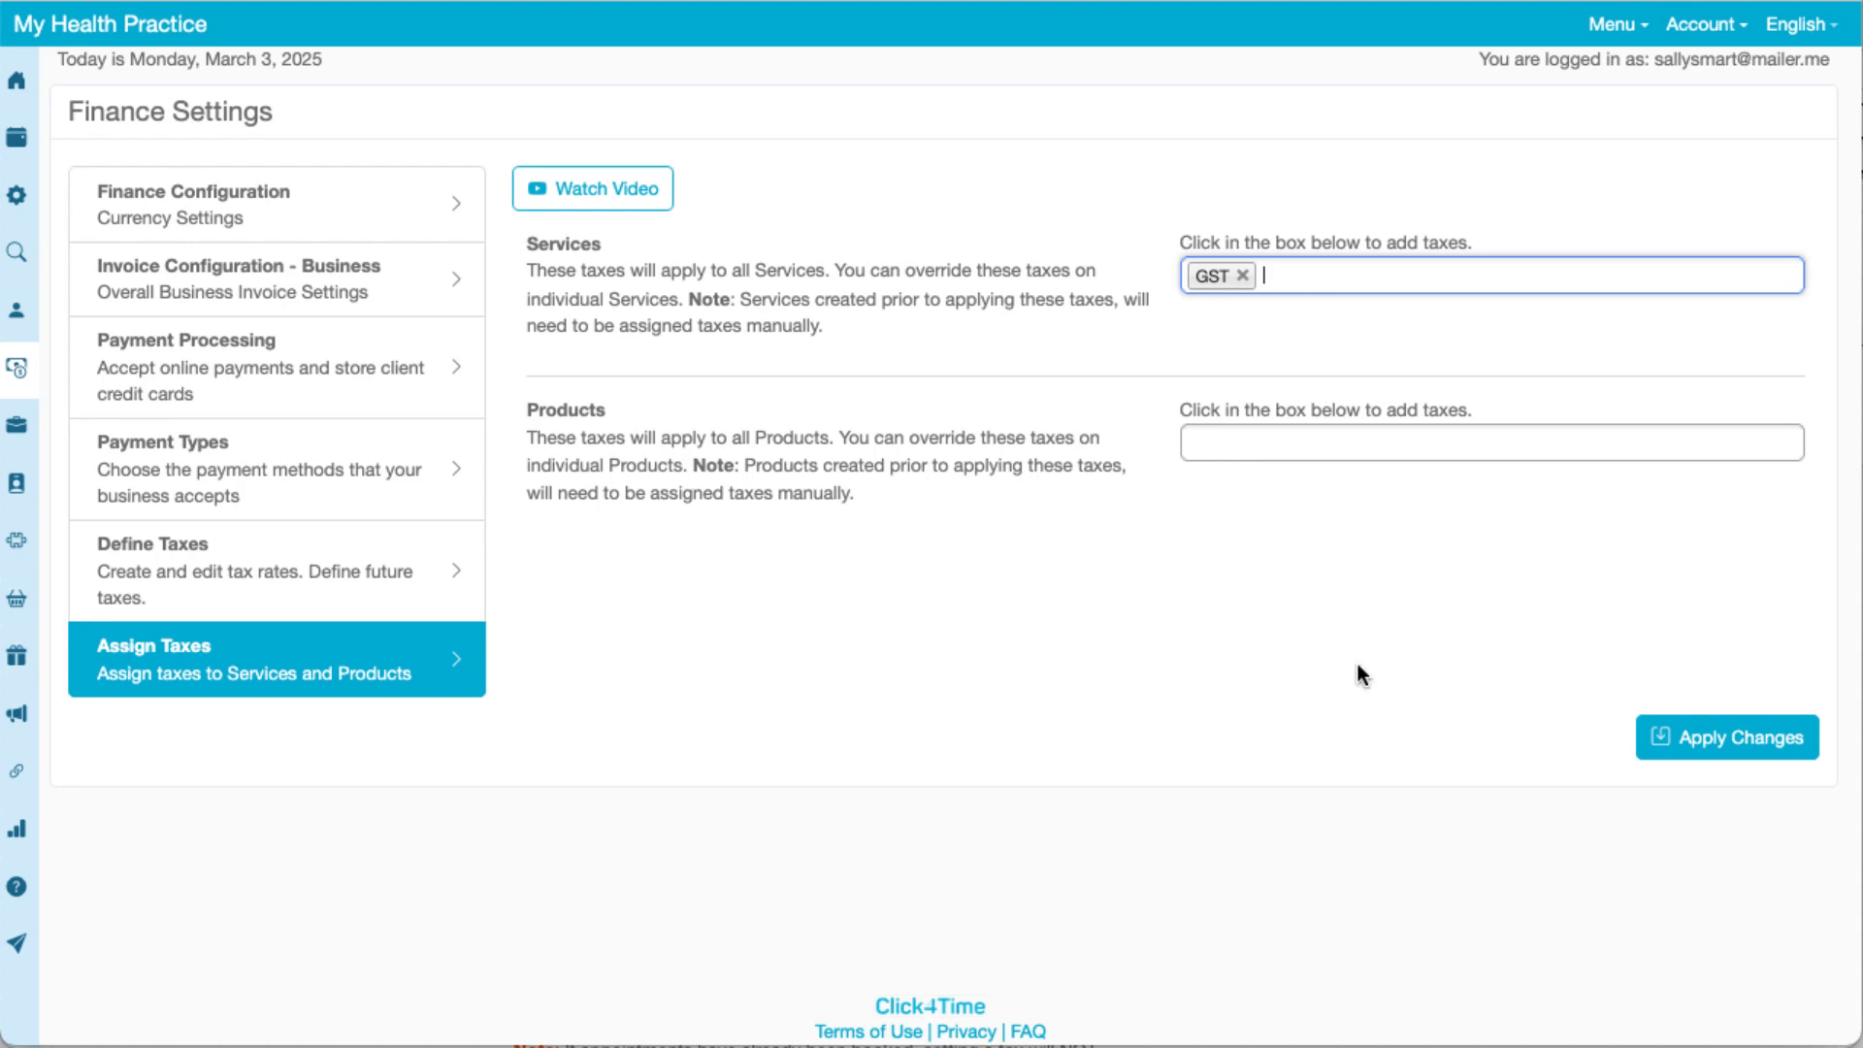
pyautogui.click(1667, 745)
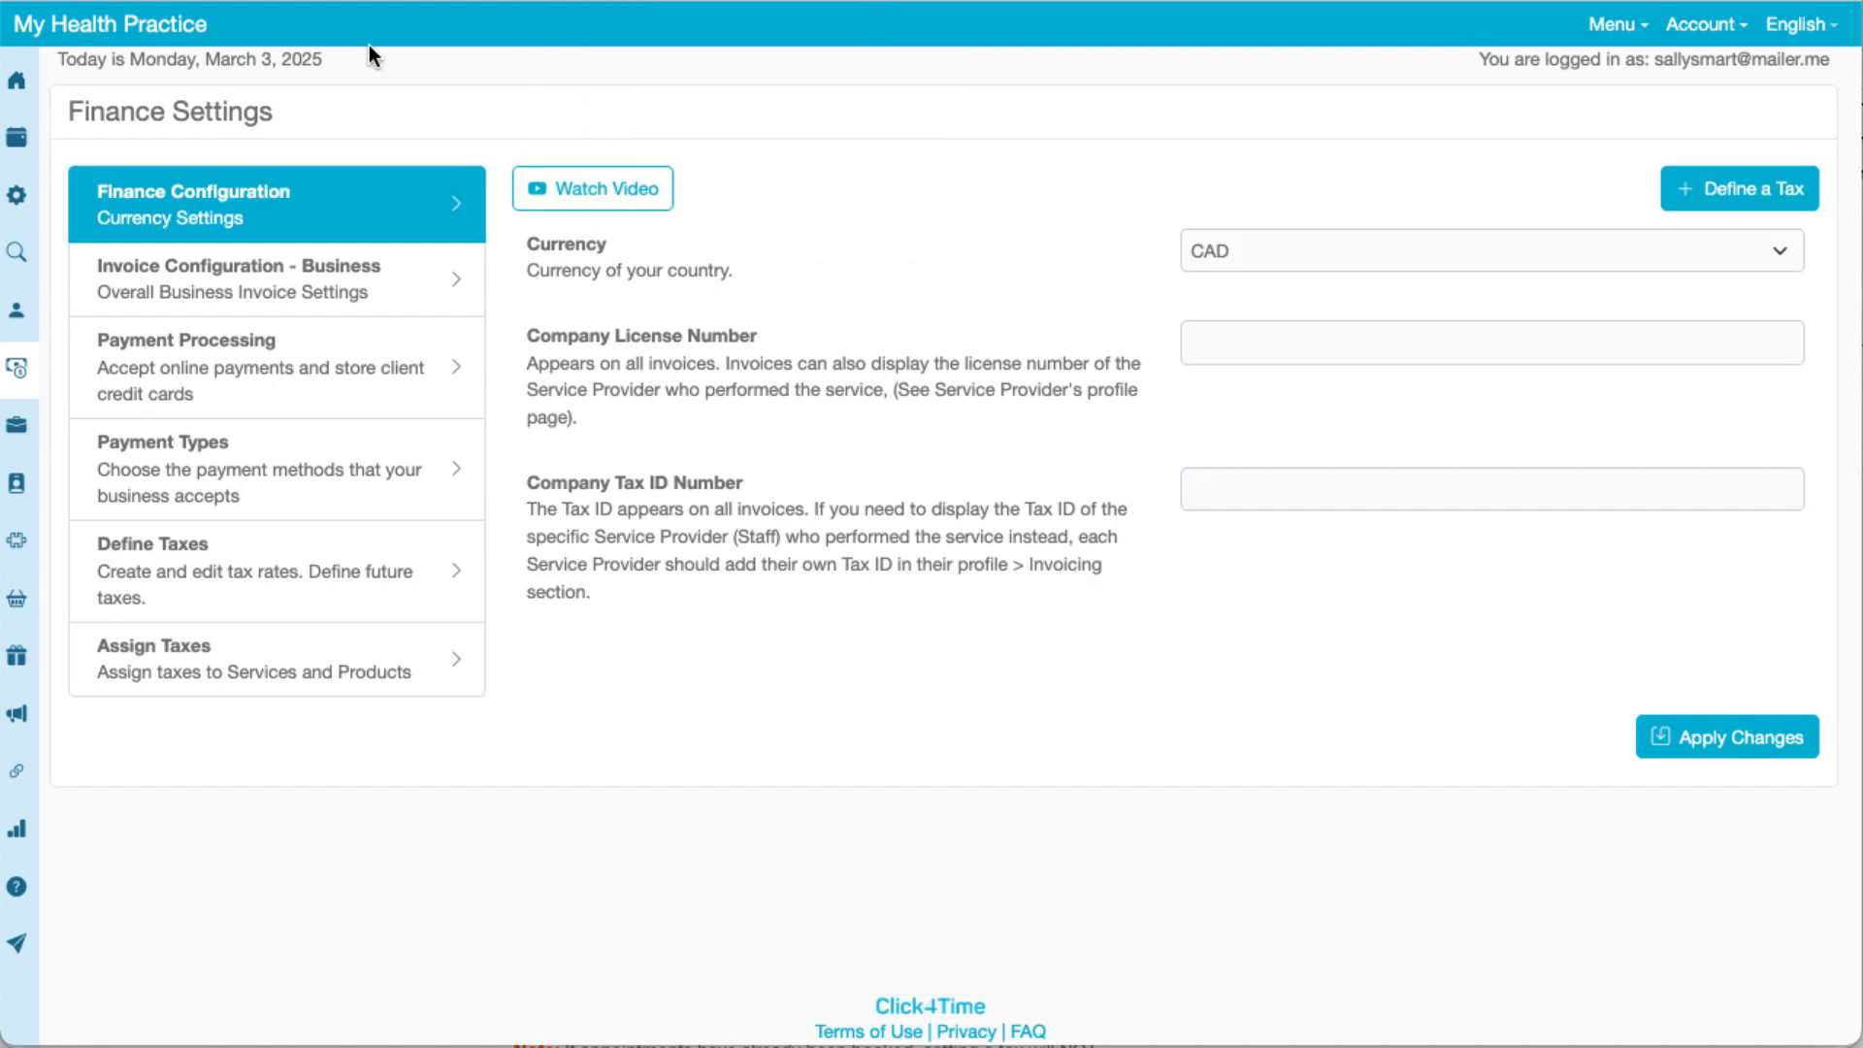
# - Open the invoice of the 10:00 am Sunday, February 23 appointment from the calendar, and place the cursor in its notes
pyautogui.moveTo(19, 141)
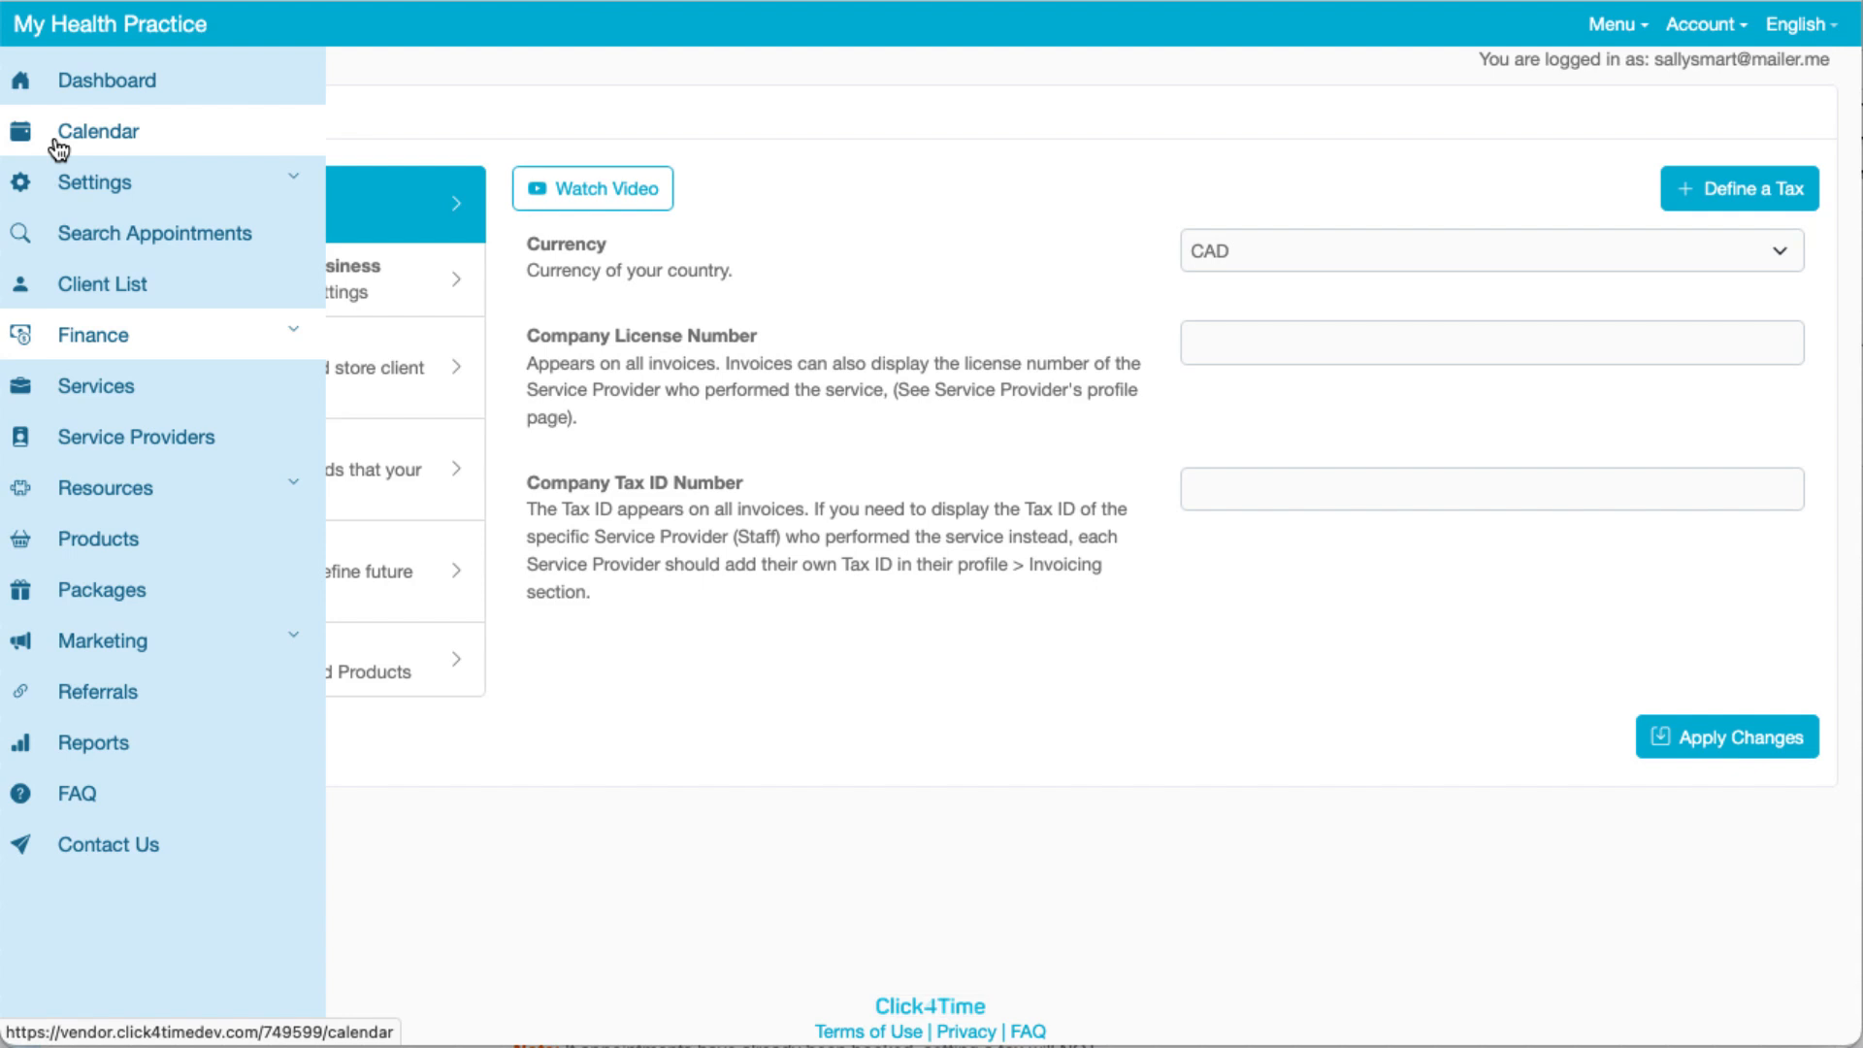
pyautogui.click(55, 143)
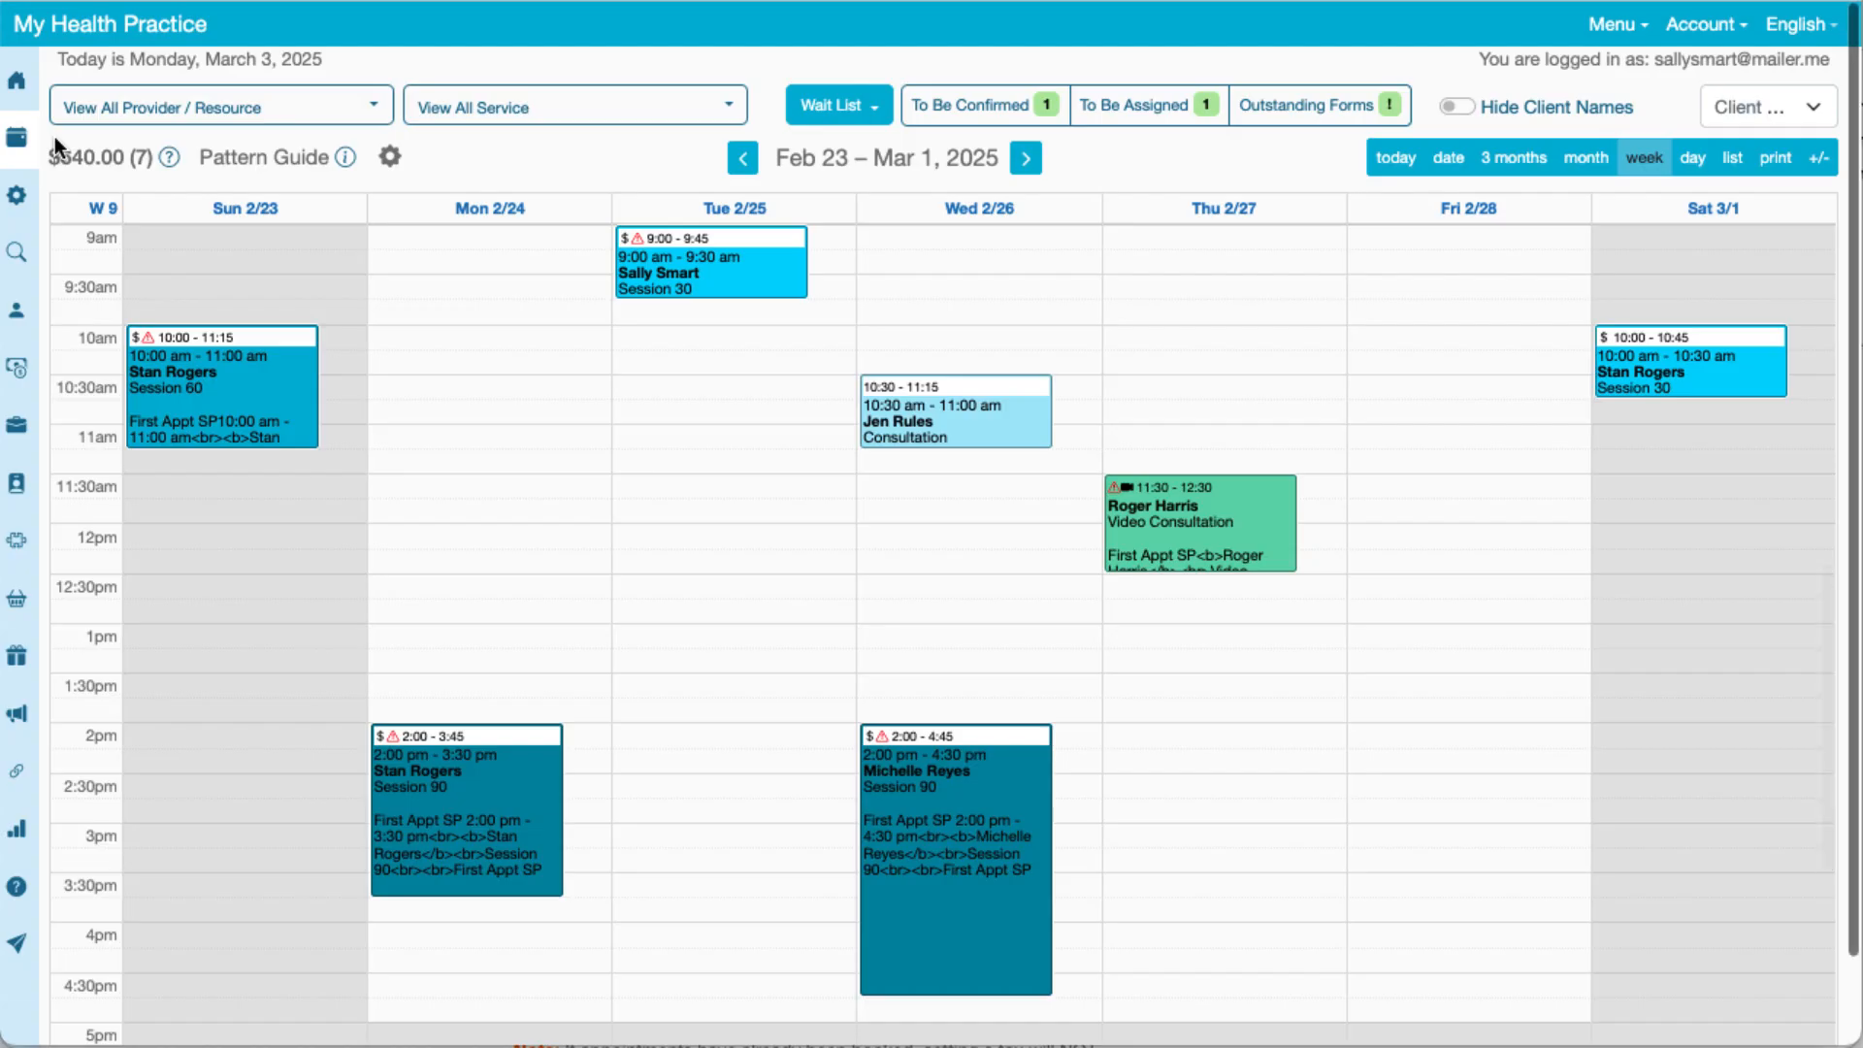
pyautogui.click(165, 367)
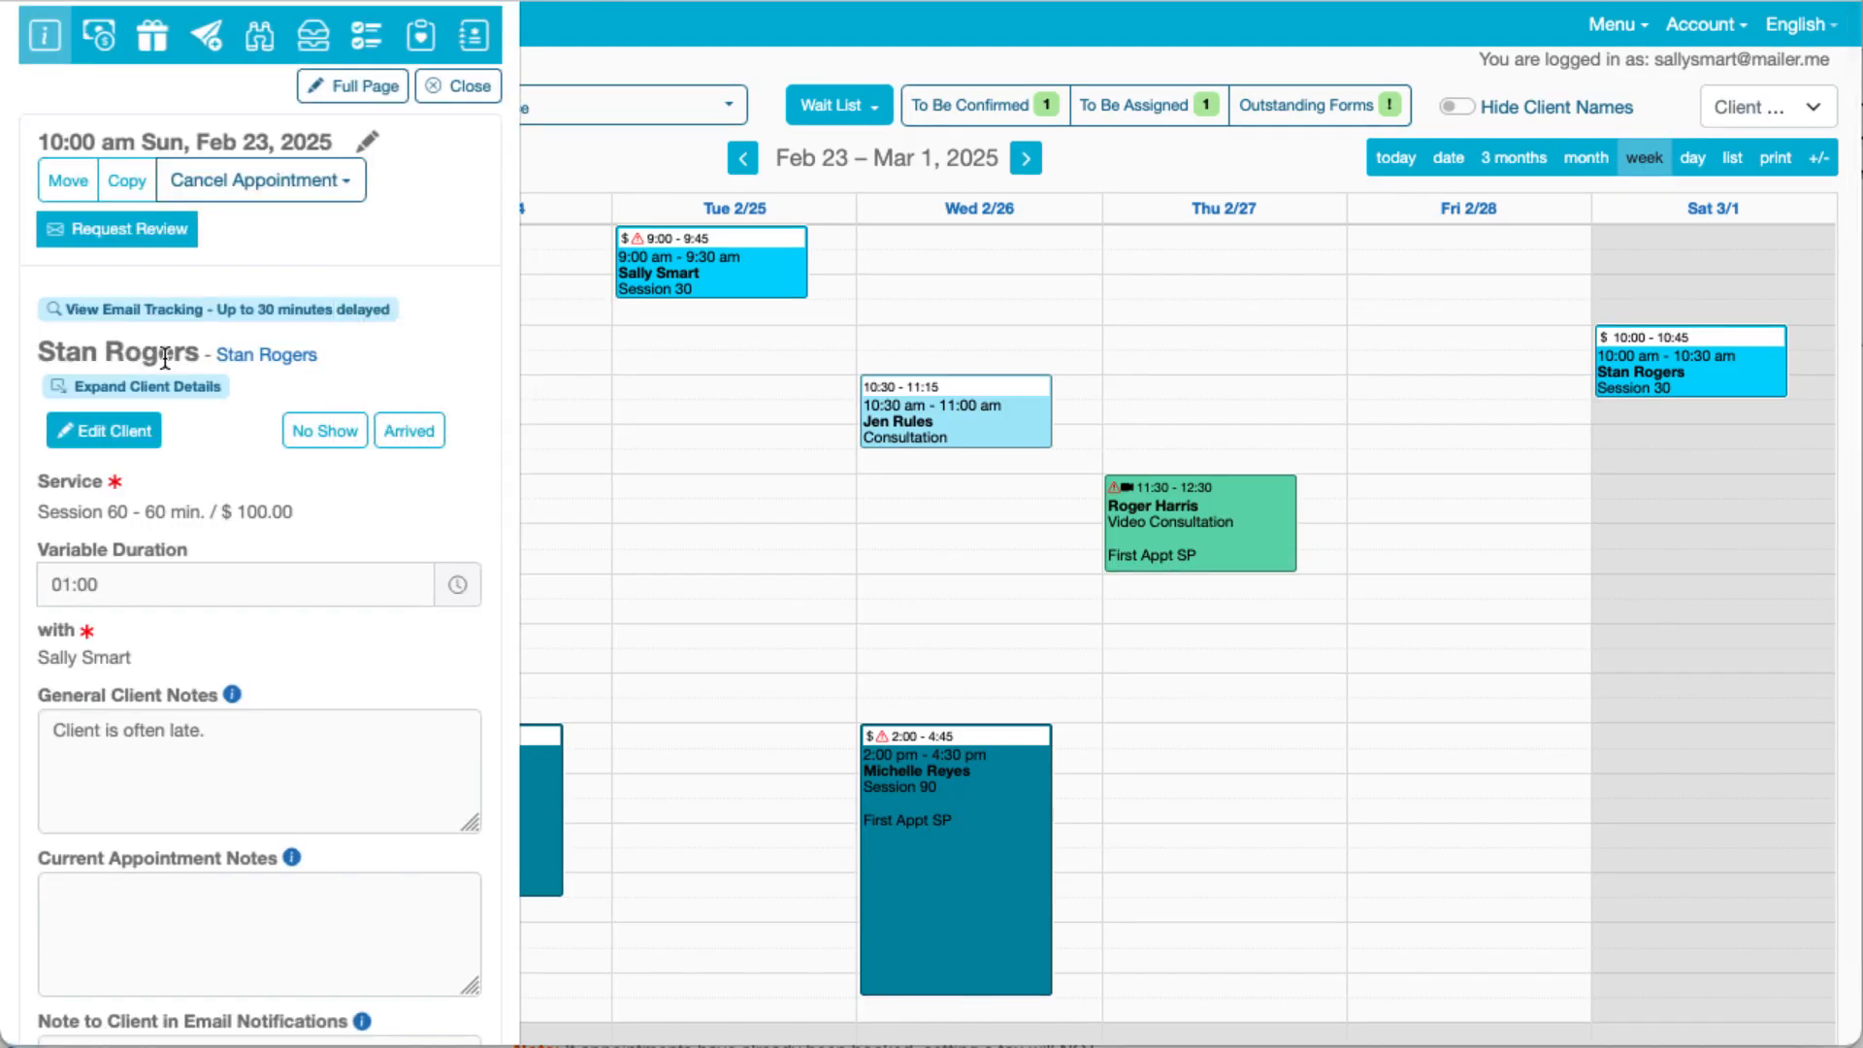
pyautogui.click(109, 51)
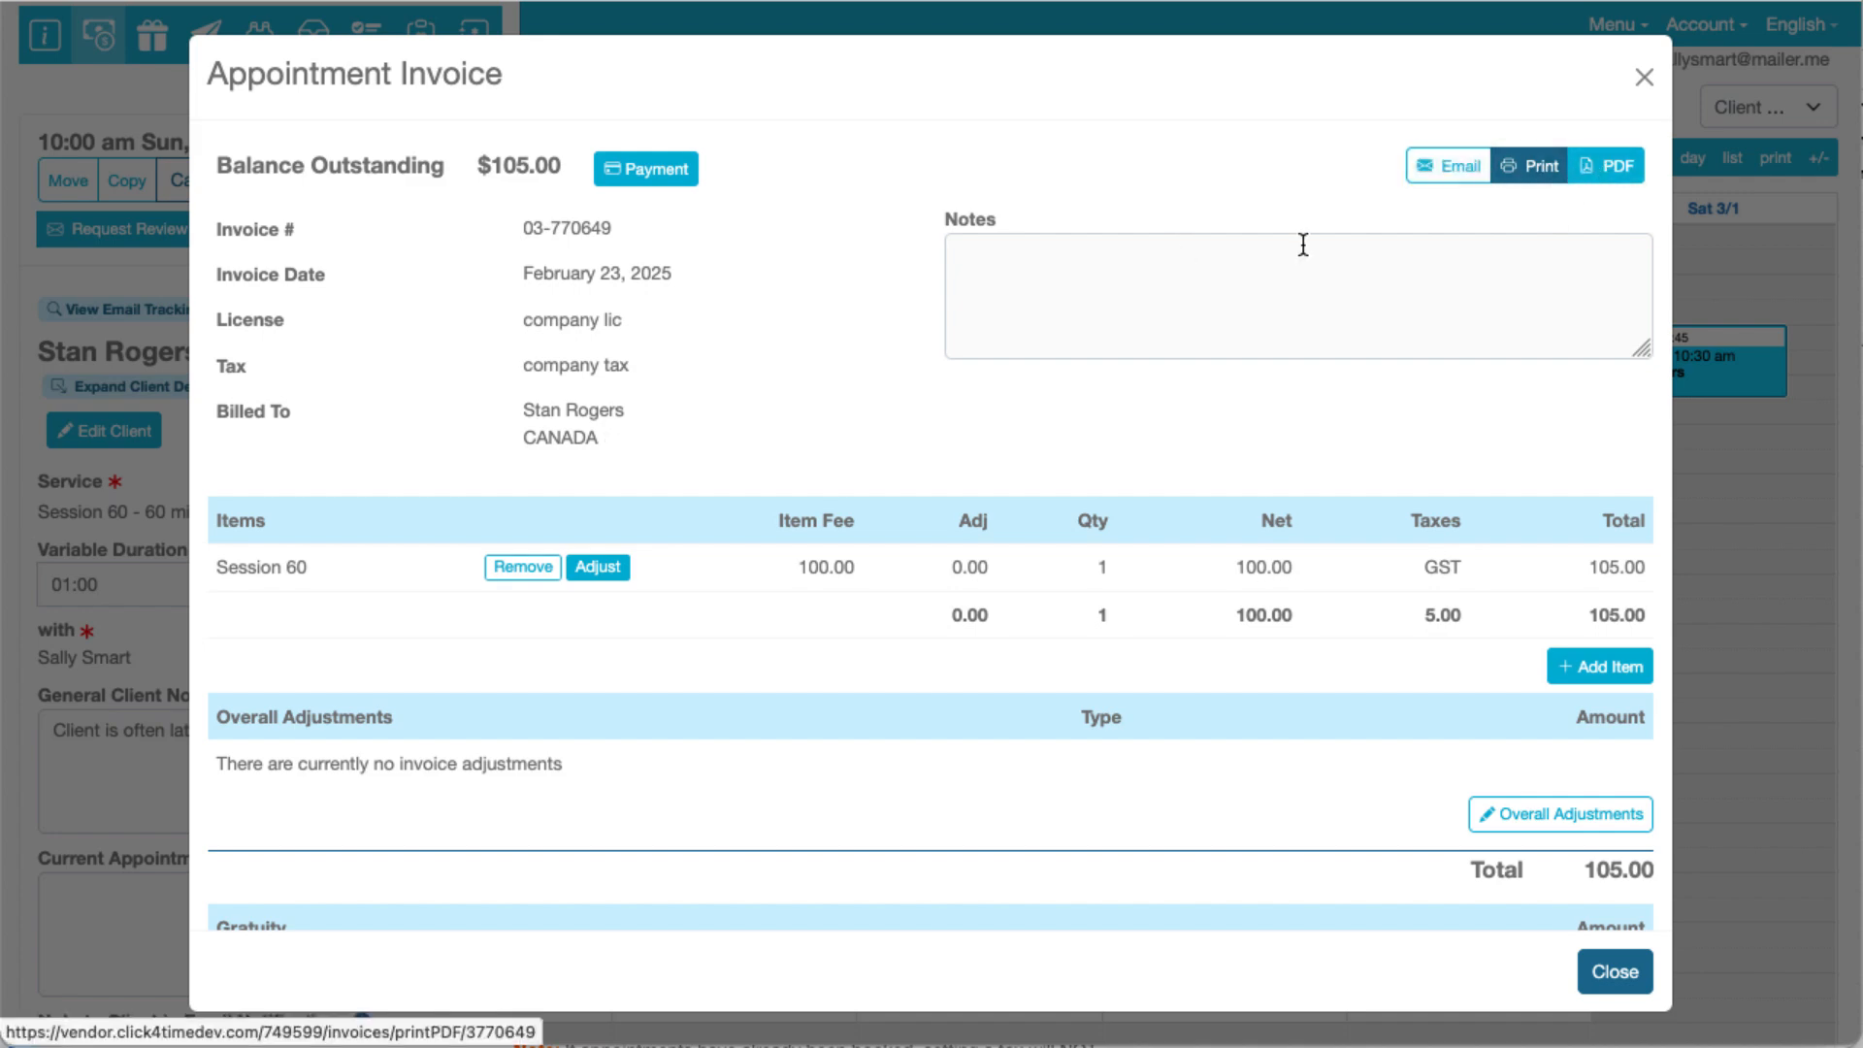
pyautogui.click(1016, 260)
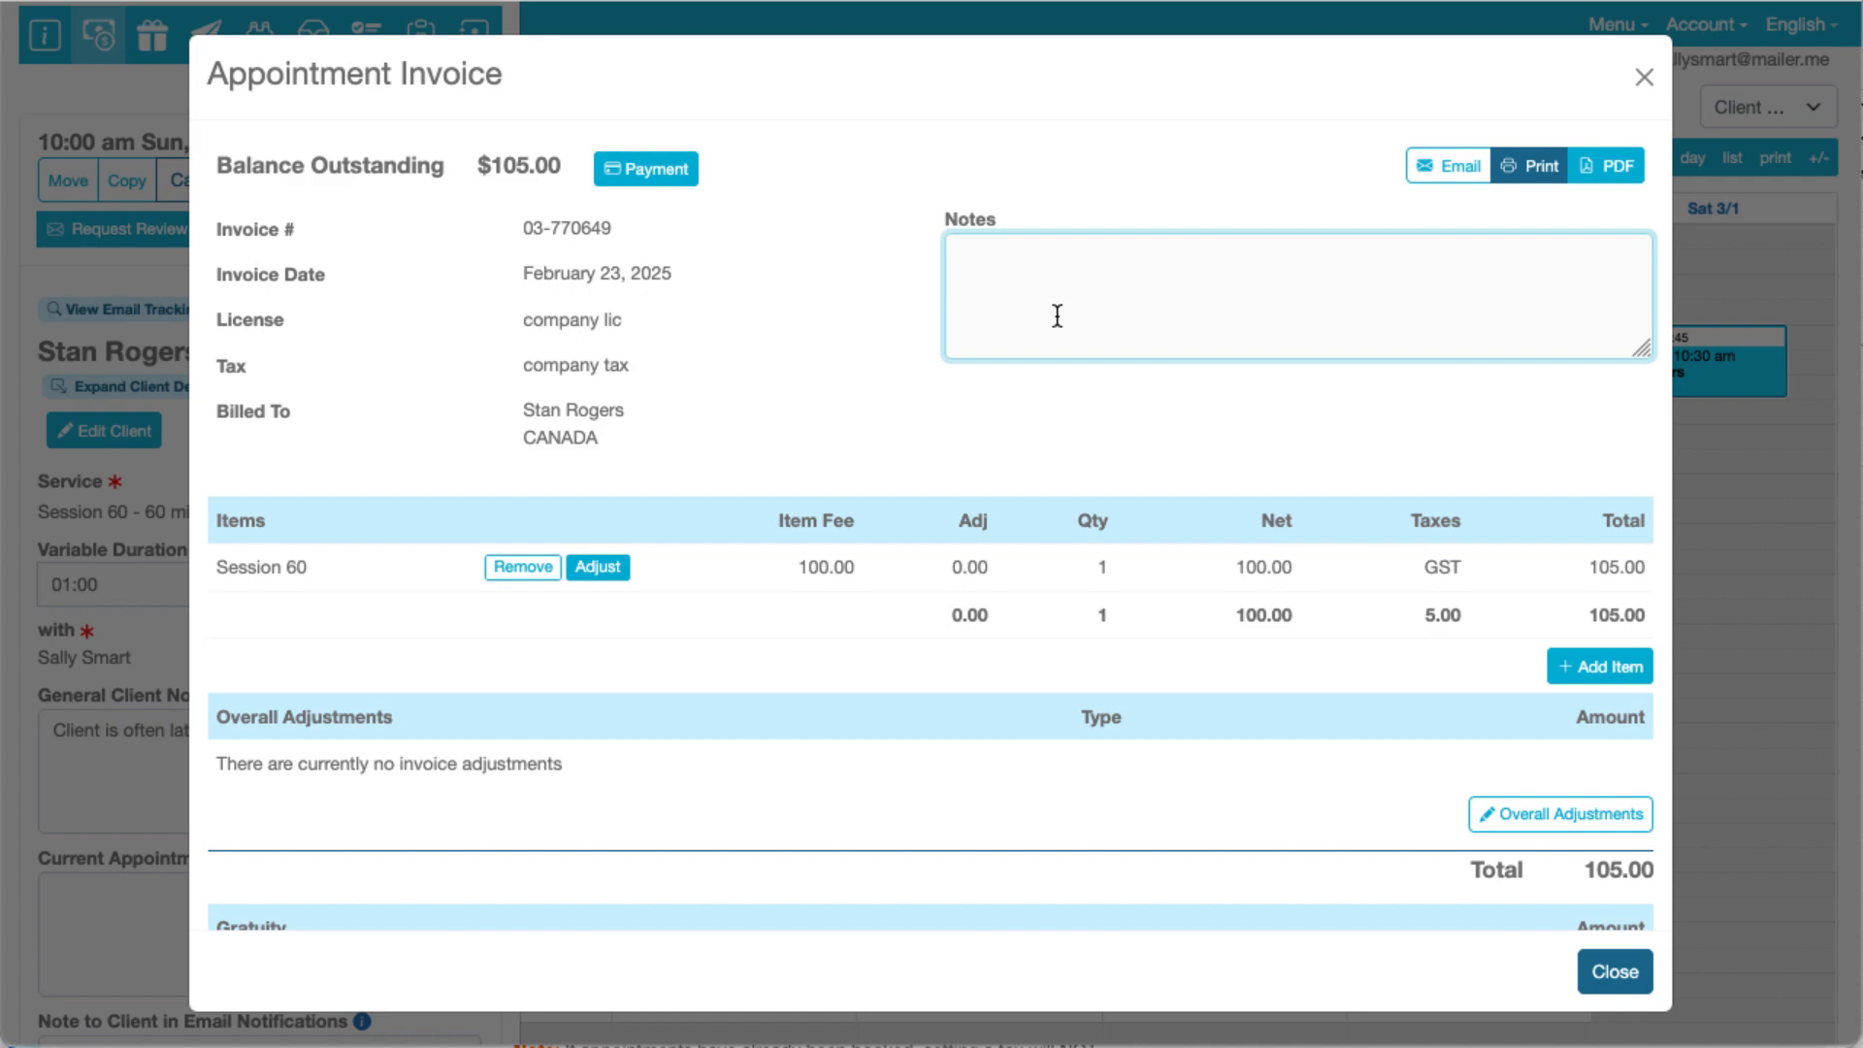
# - Examine the adjustment amount types and discount options for the Session 60 invoice item, and leave without applying an adjustment
pyautogui.scroll(-5, 807, 355)
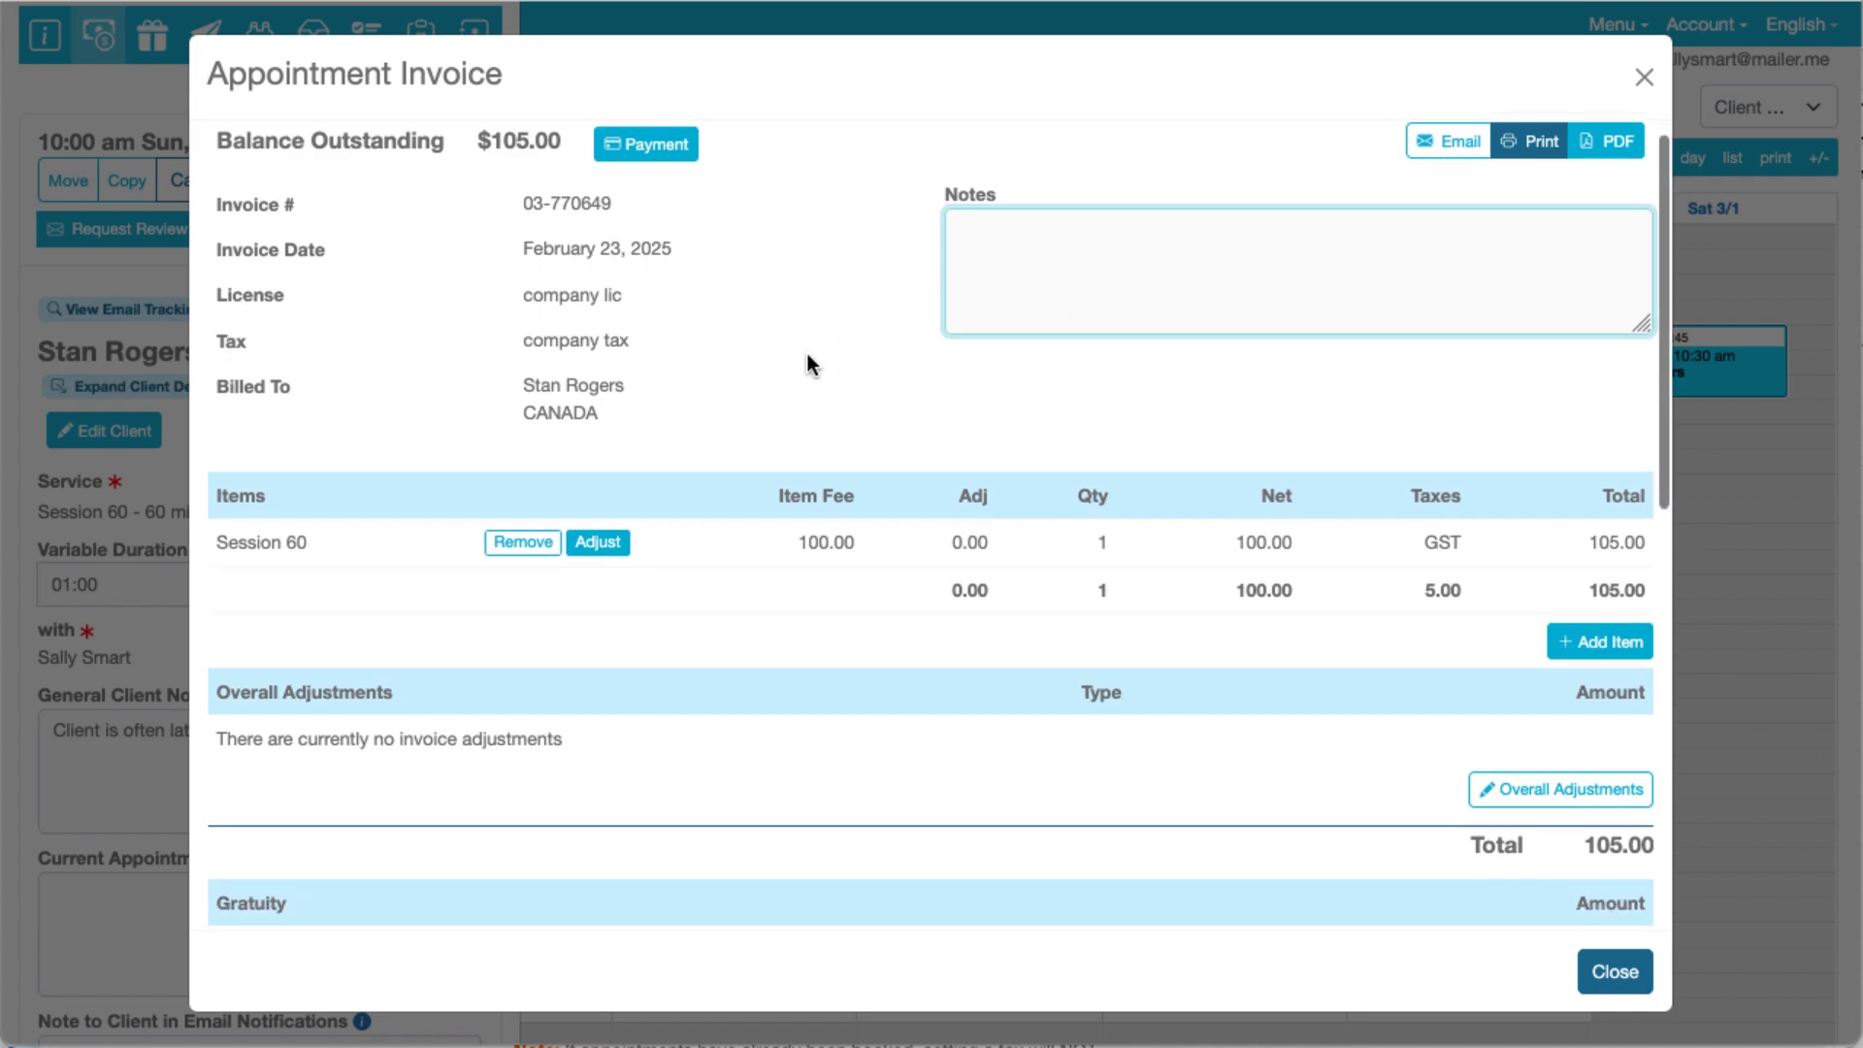
pyautogui.scroll(-1, 807, 364)
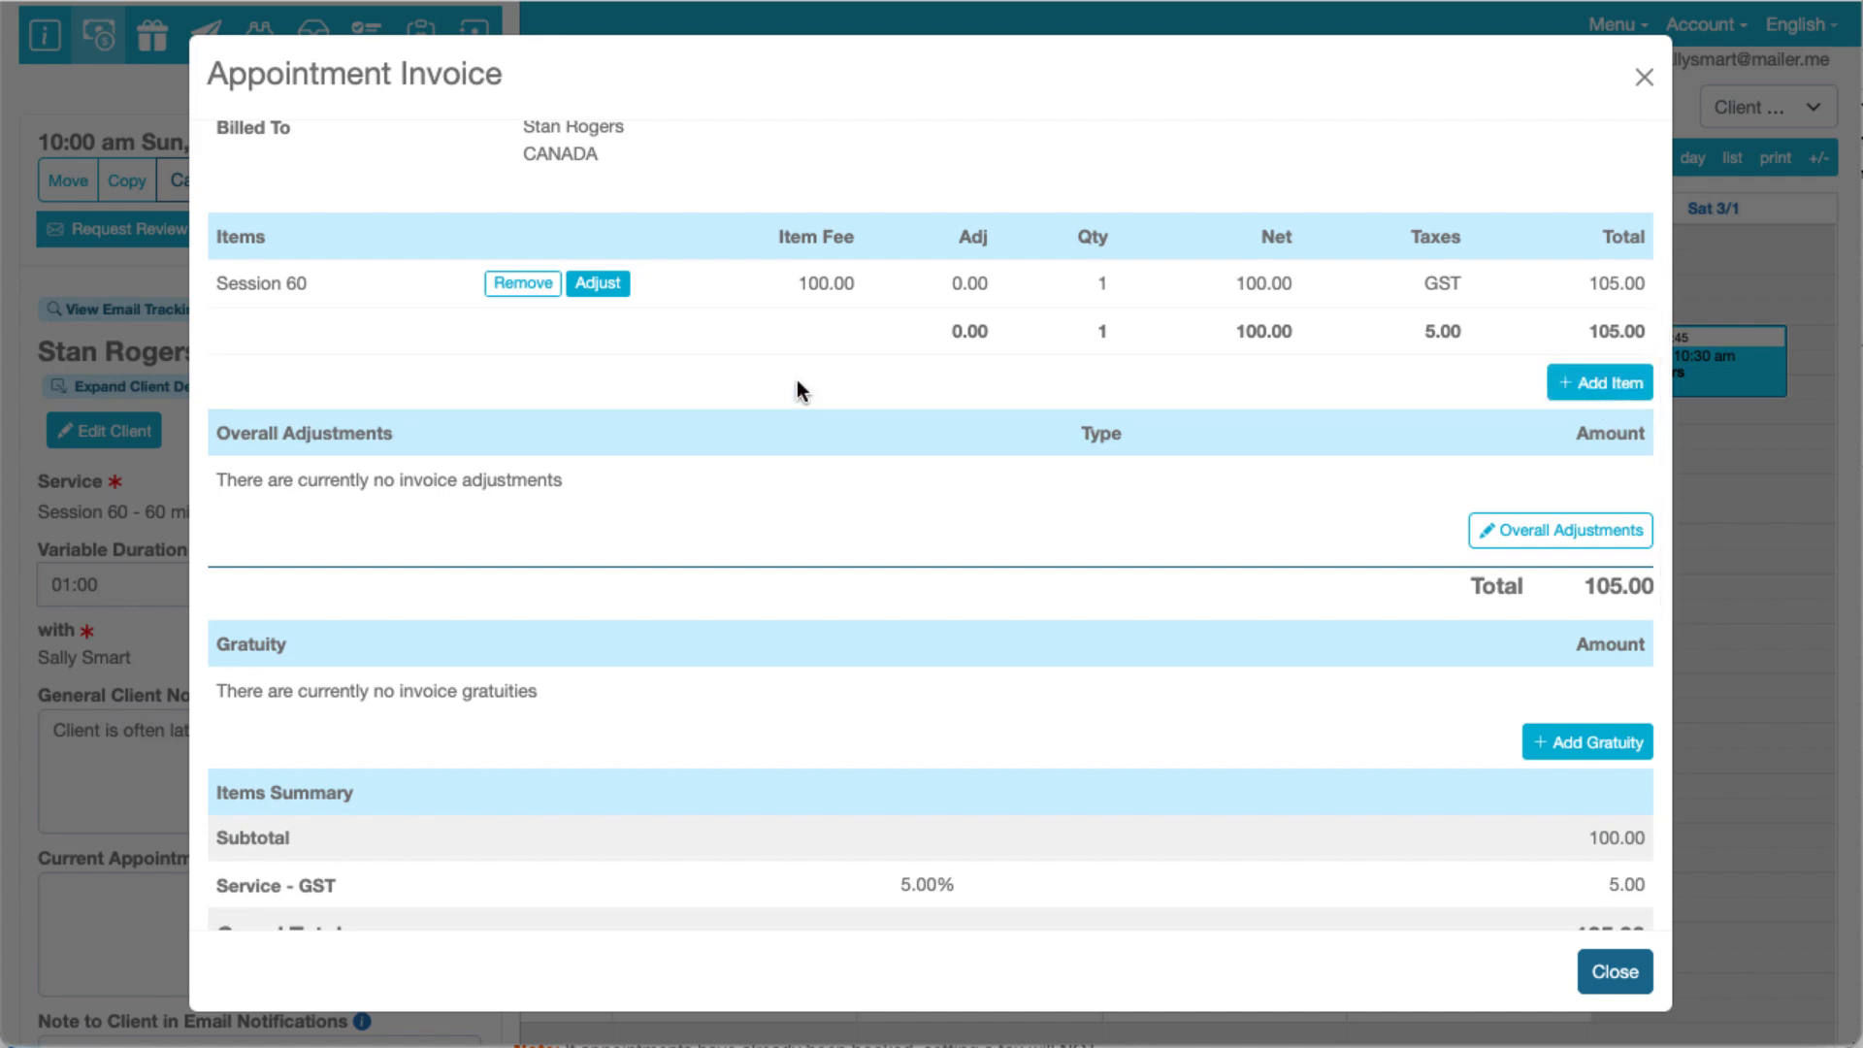
pyautogui.click(598, 285)
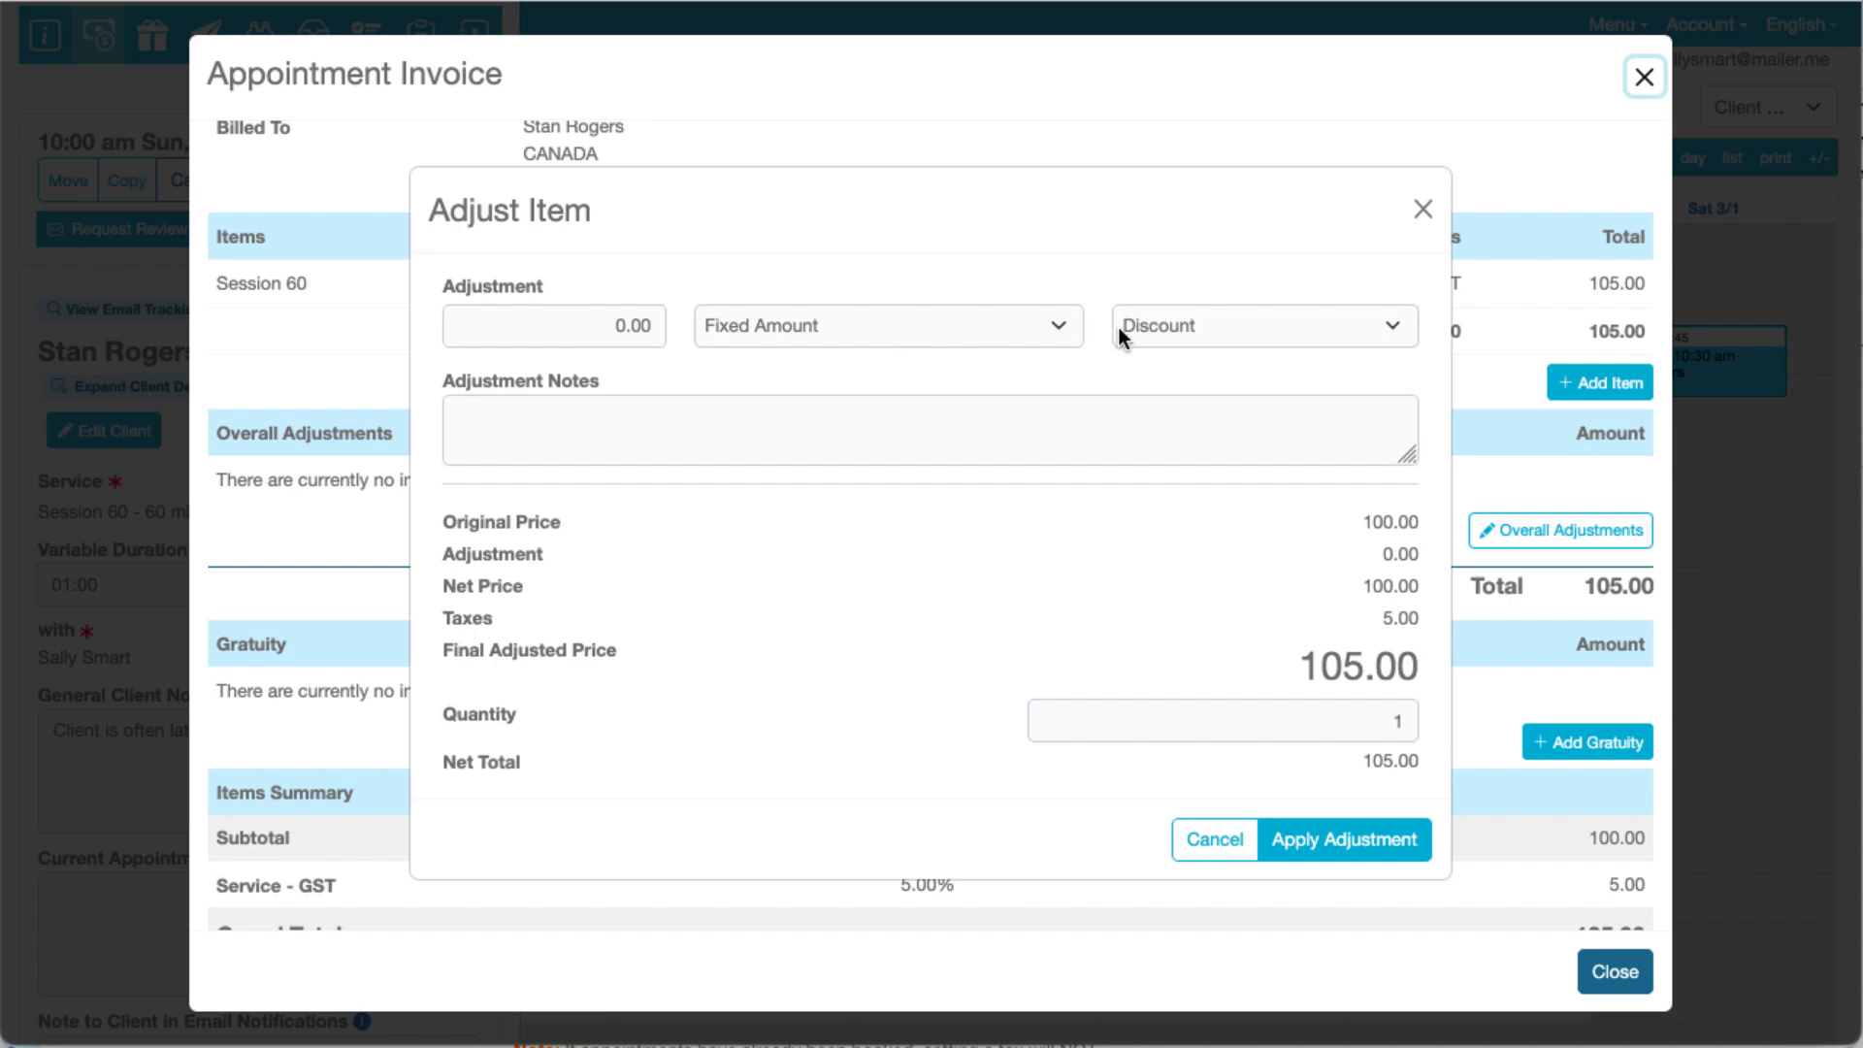
pyautogui.click(1119, 328)
pyautogui.click(1057, 330)
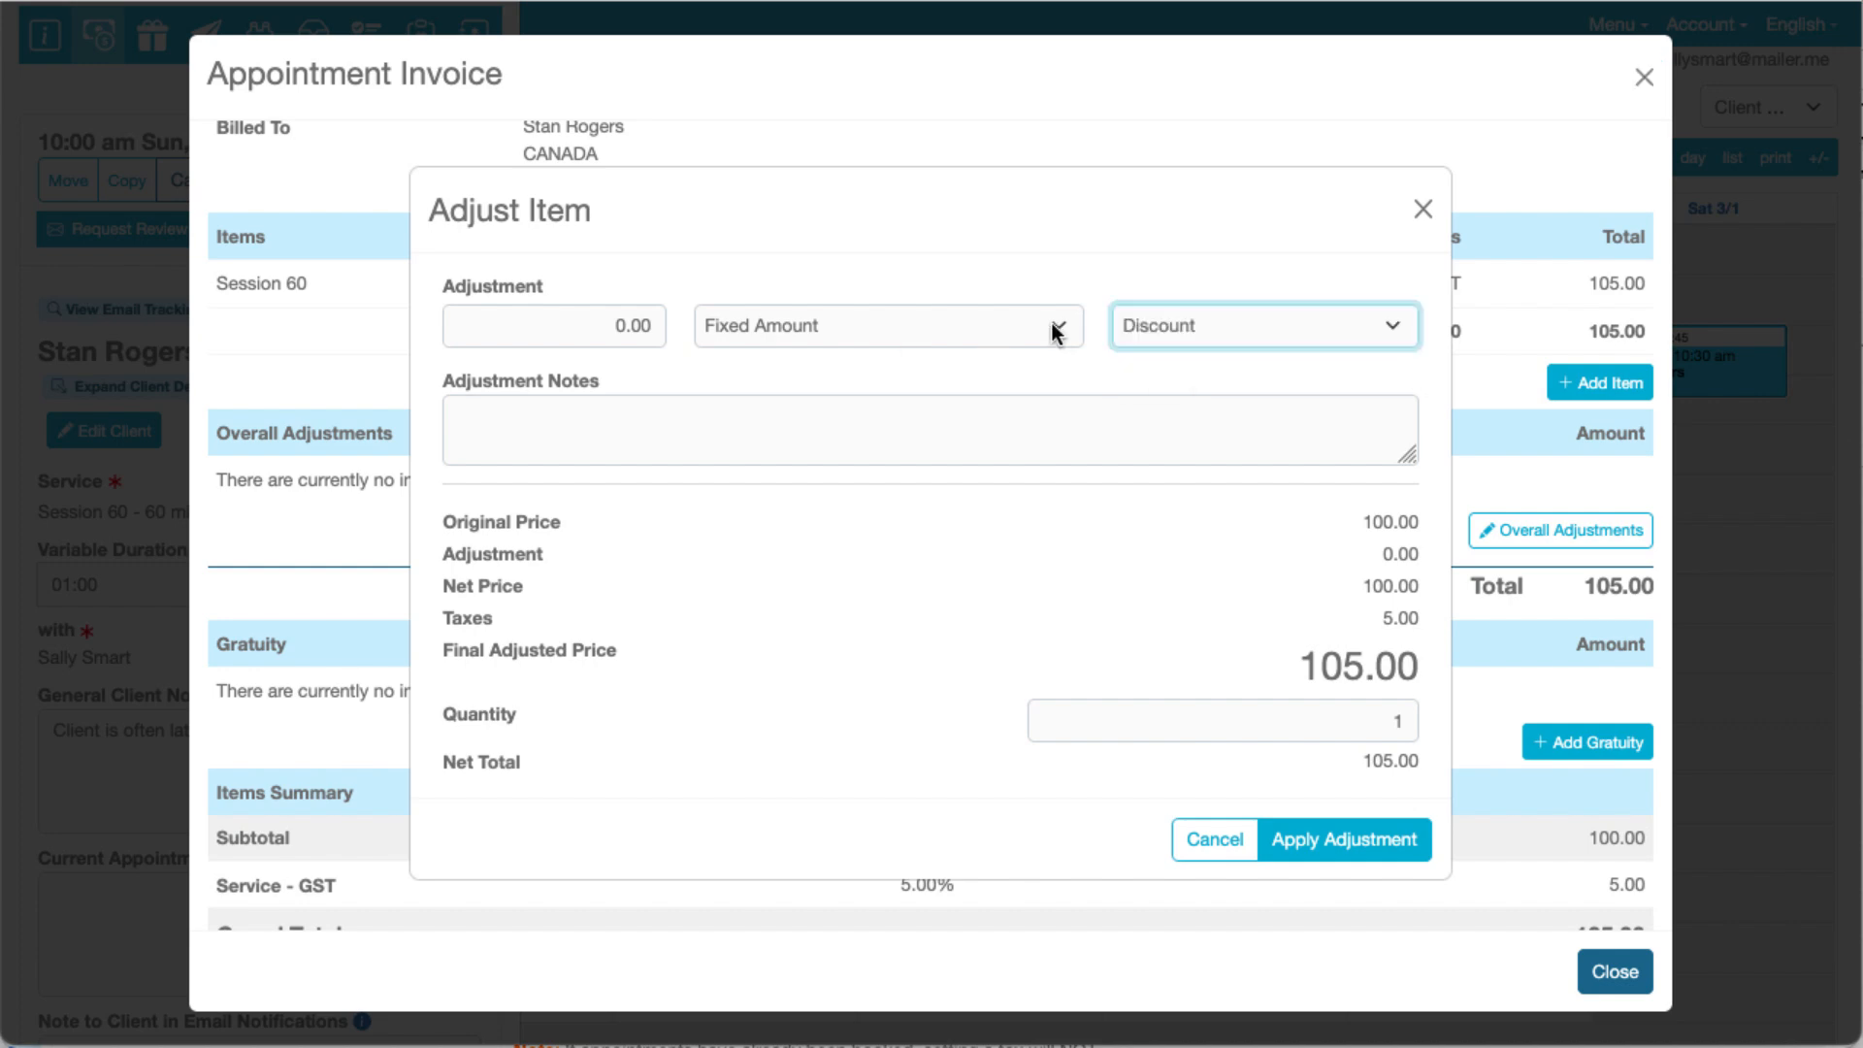
pyautogui.click(1057, 330)
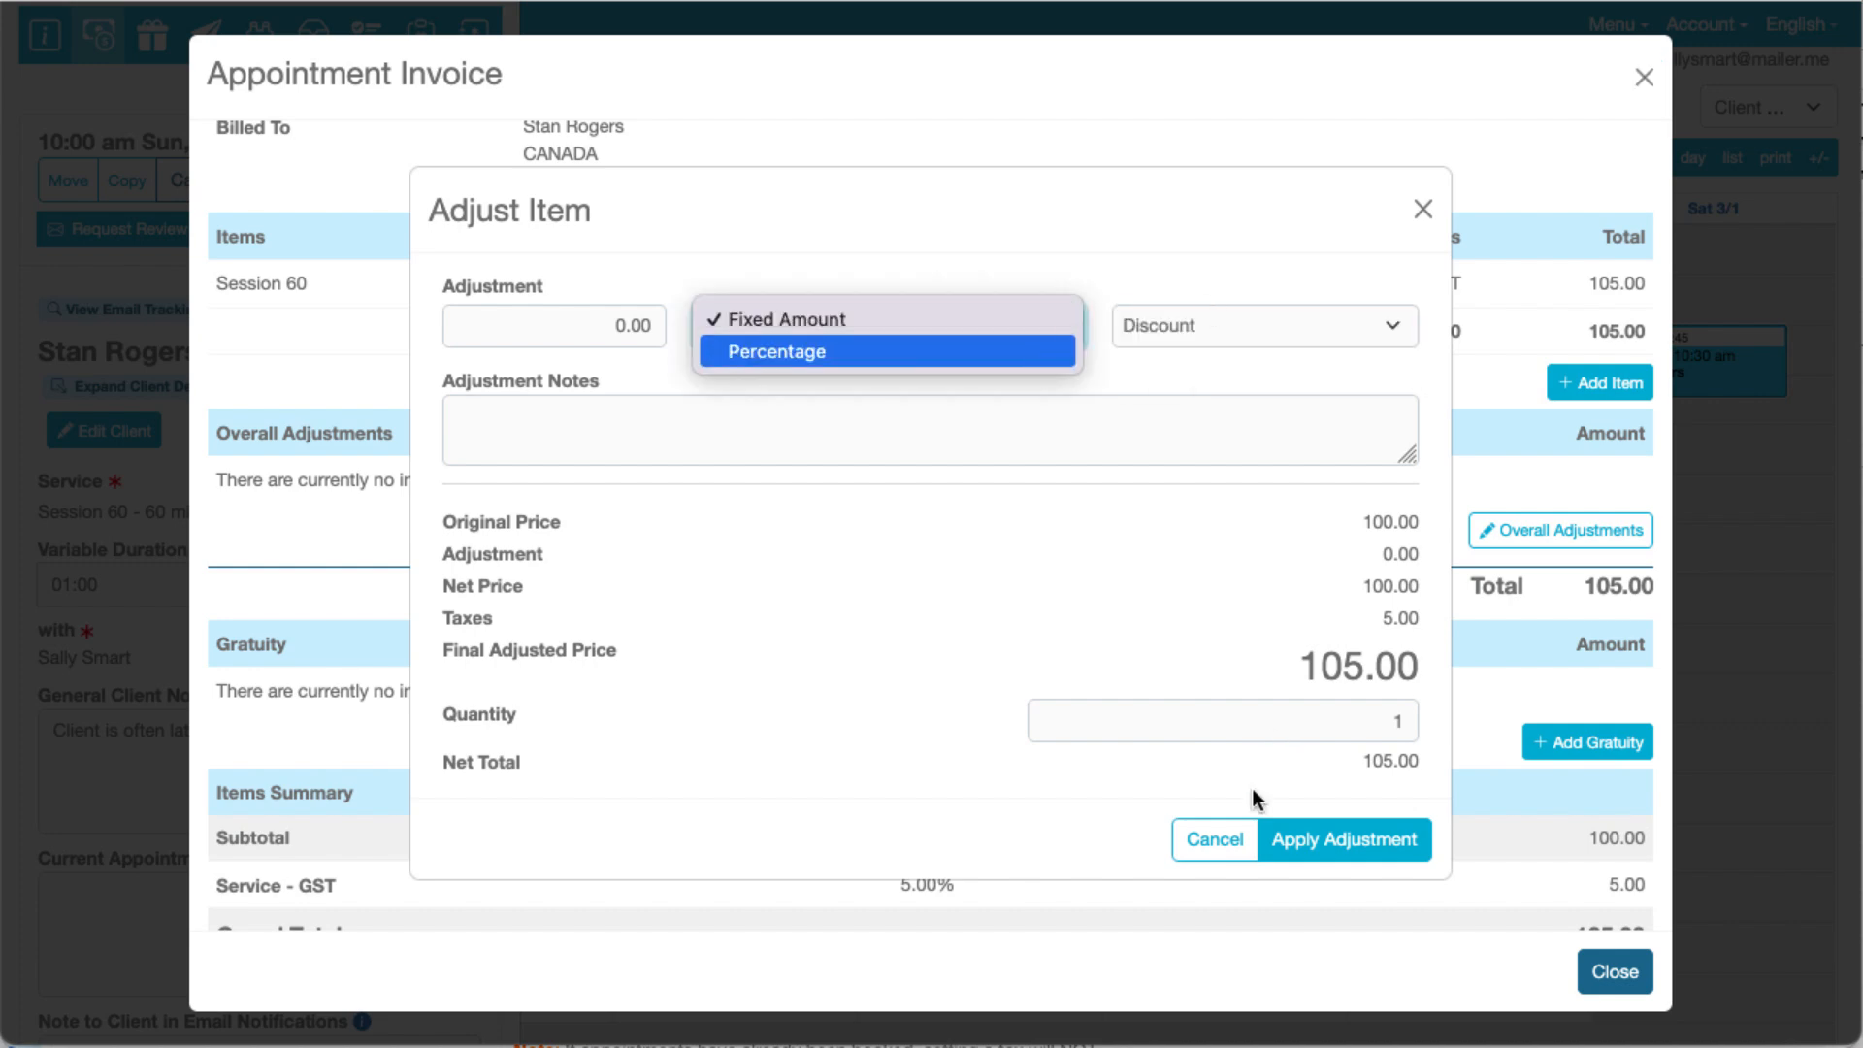
pyautogui.click(1214, 846)
pyautogui.click(1209, 842)
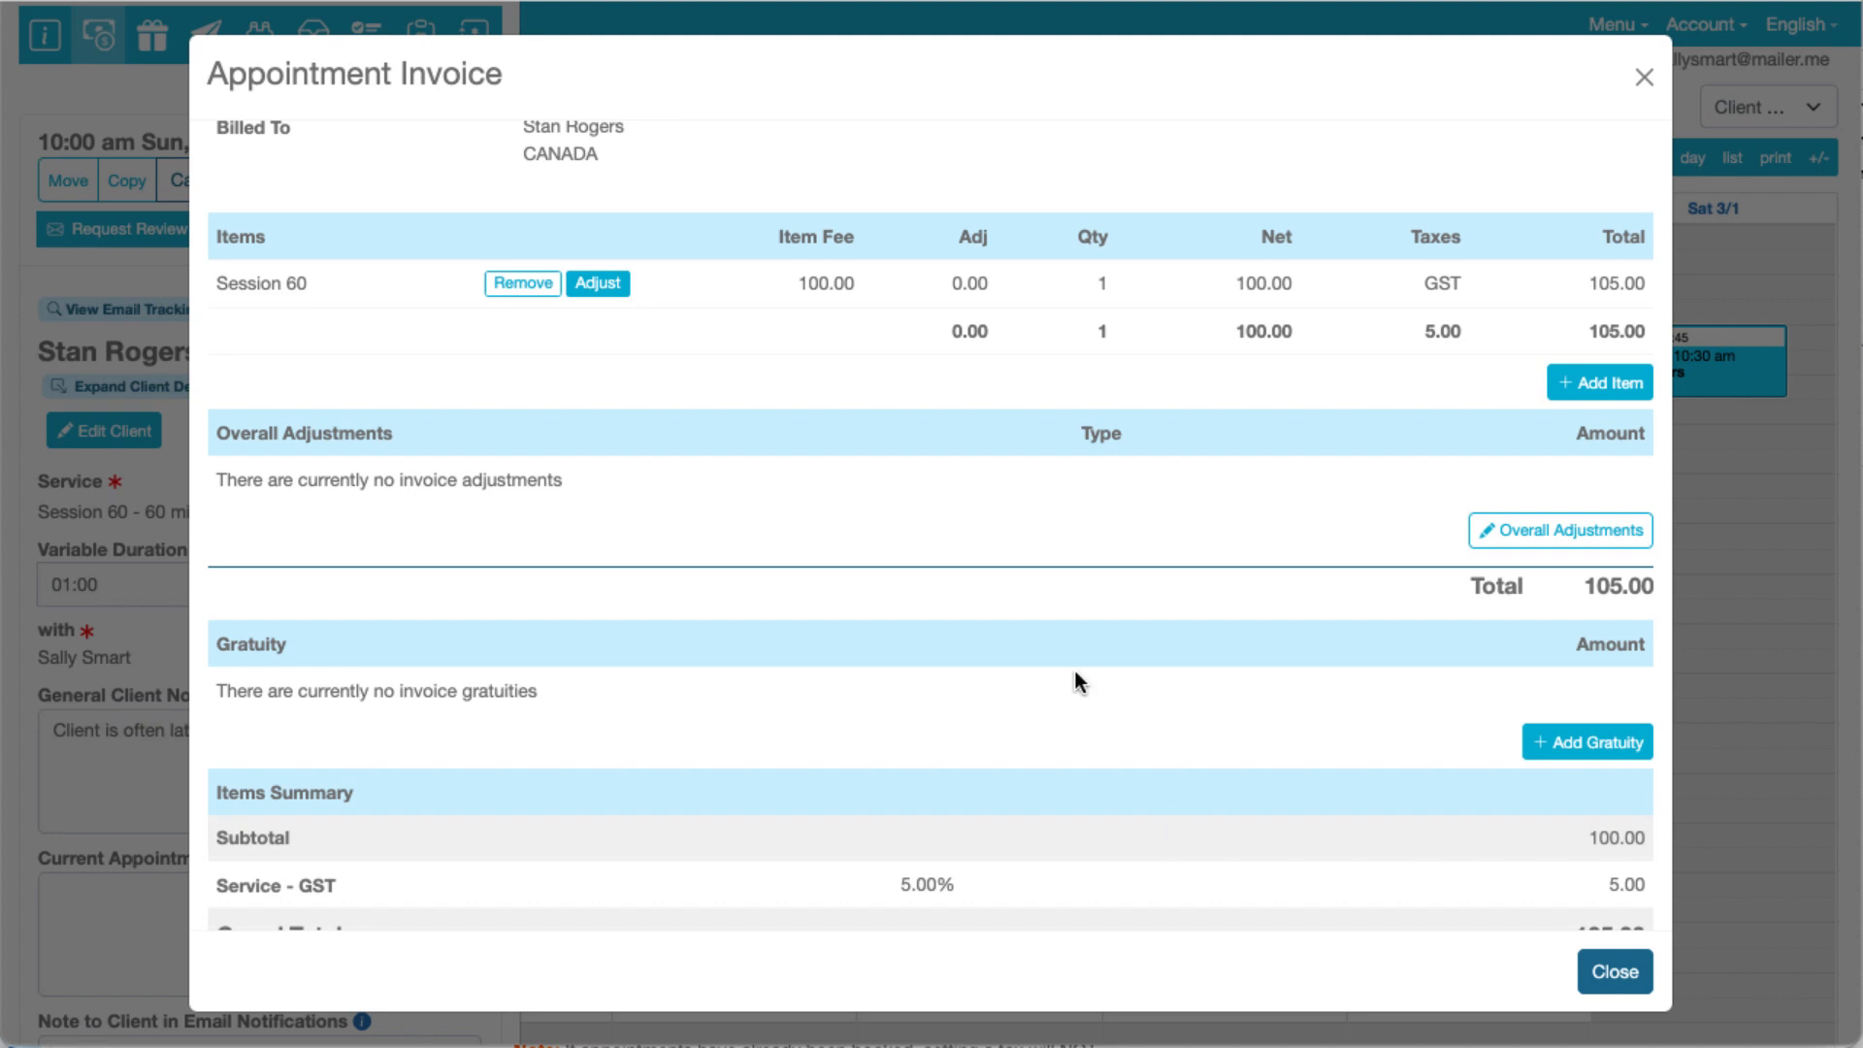
# - Review the rest of the invoice down to the appointment summary and the "Thank you for visiting" closing message
pyautogui.scroll(-6, 1075, 672)
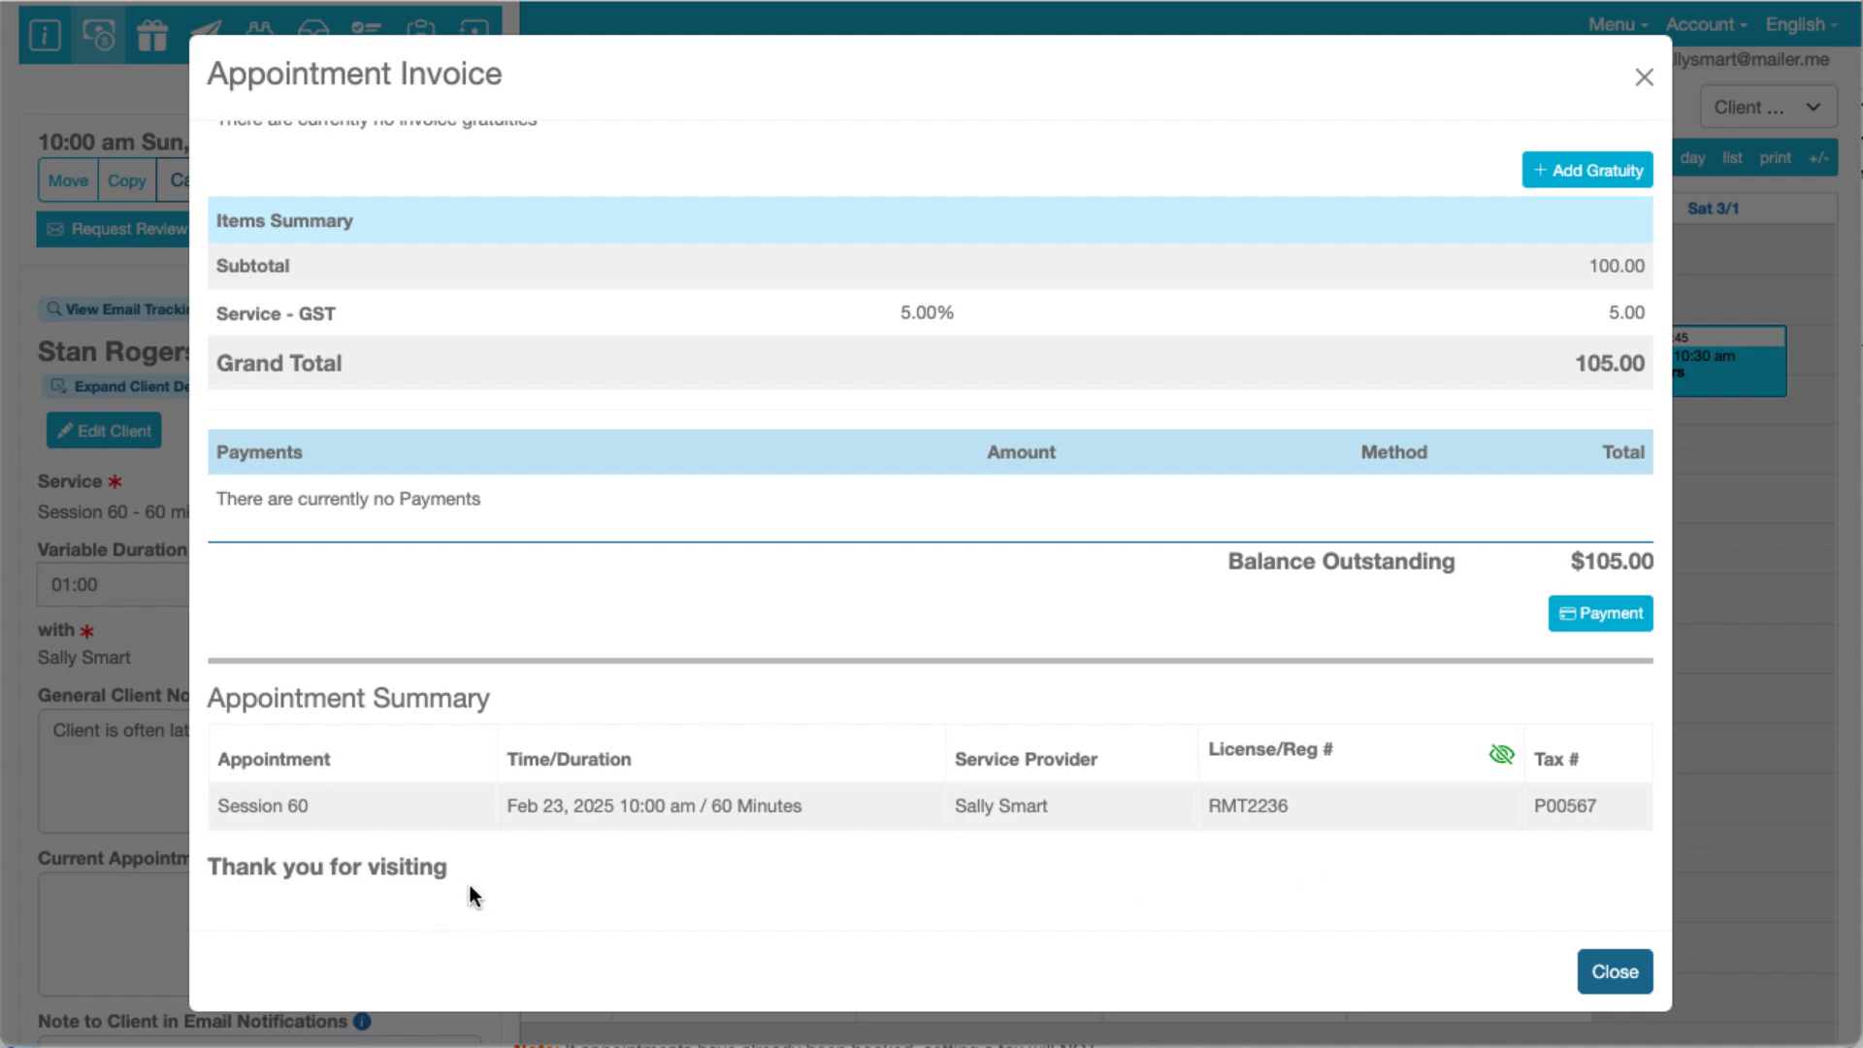
pyautogui.moveTo(462, 877); pyautogui.dragTo(184, 860)
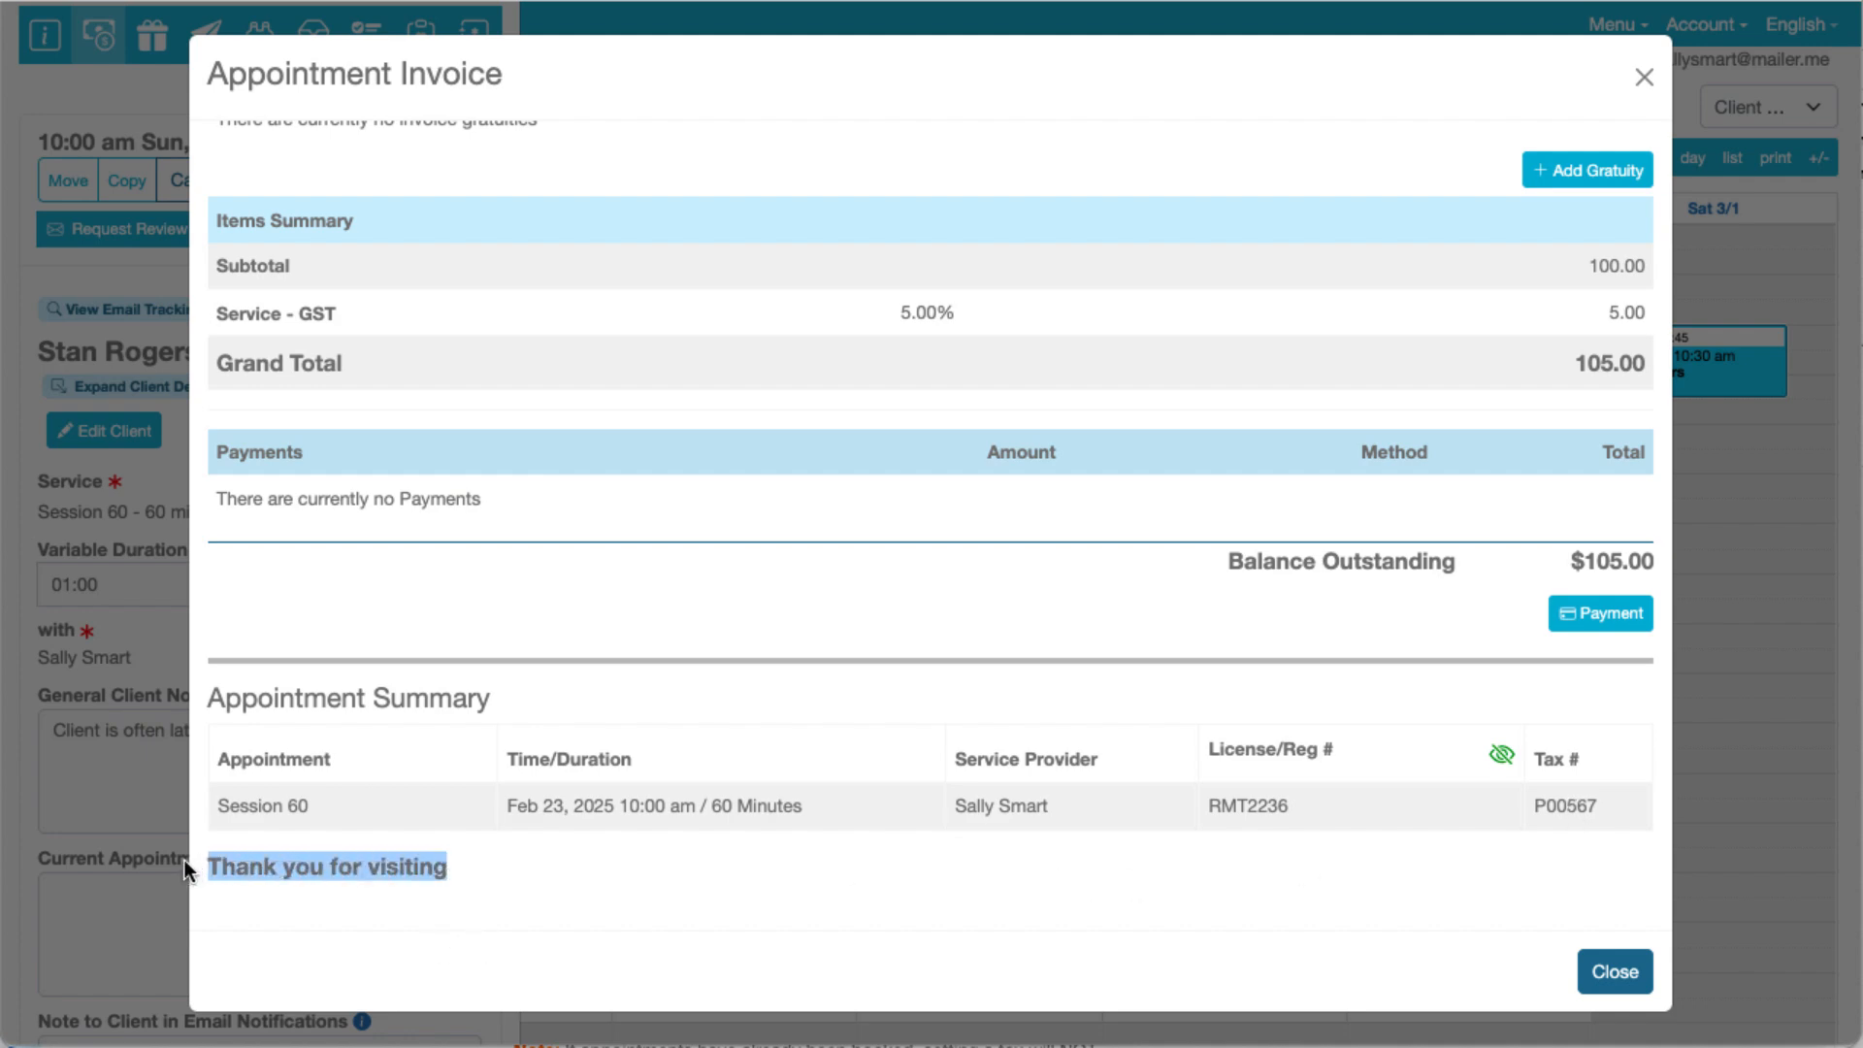
pyautogui.click(505, 909)
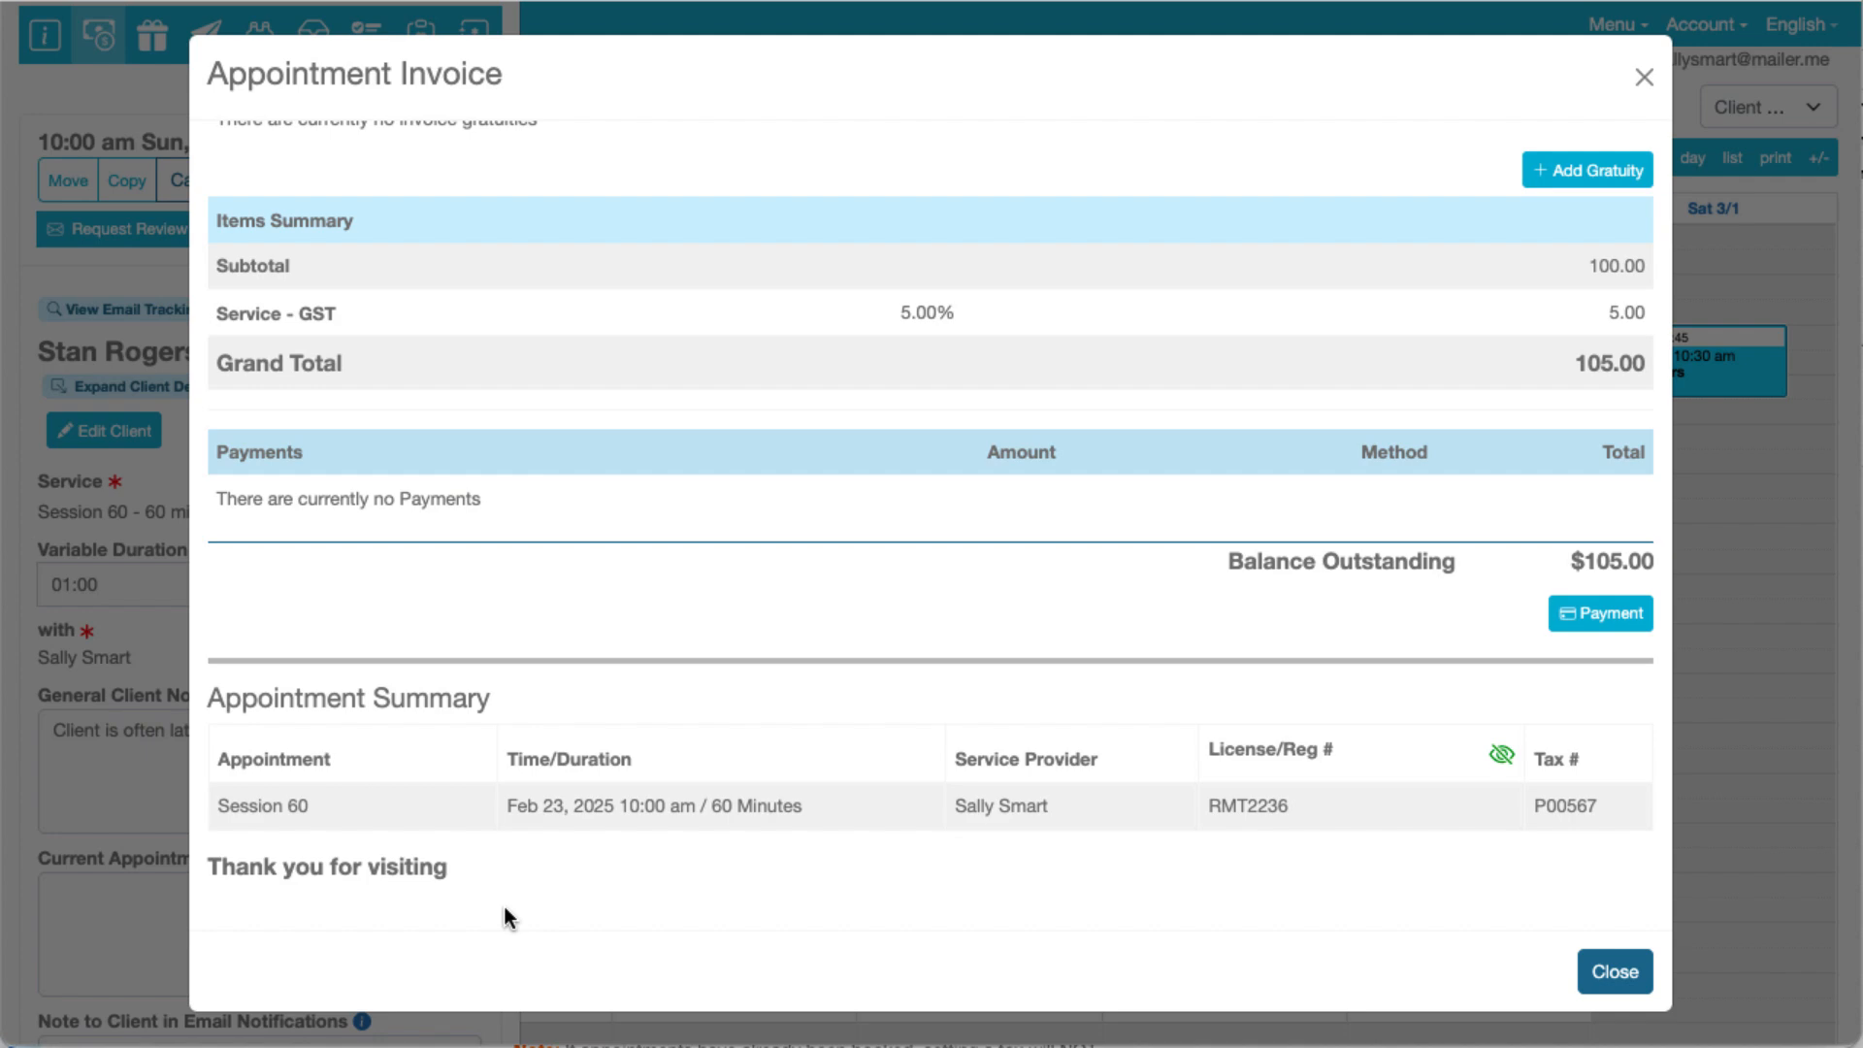
# - Compare the Stripe and Outside Stripe payment forms for the invoice, and close them without recording a payment
pyautogui.click(1593, 621)
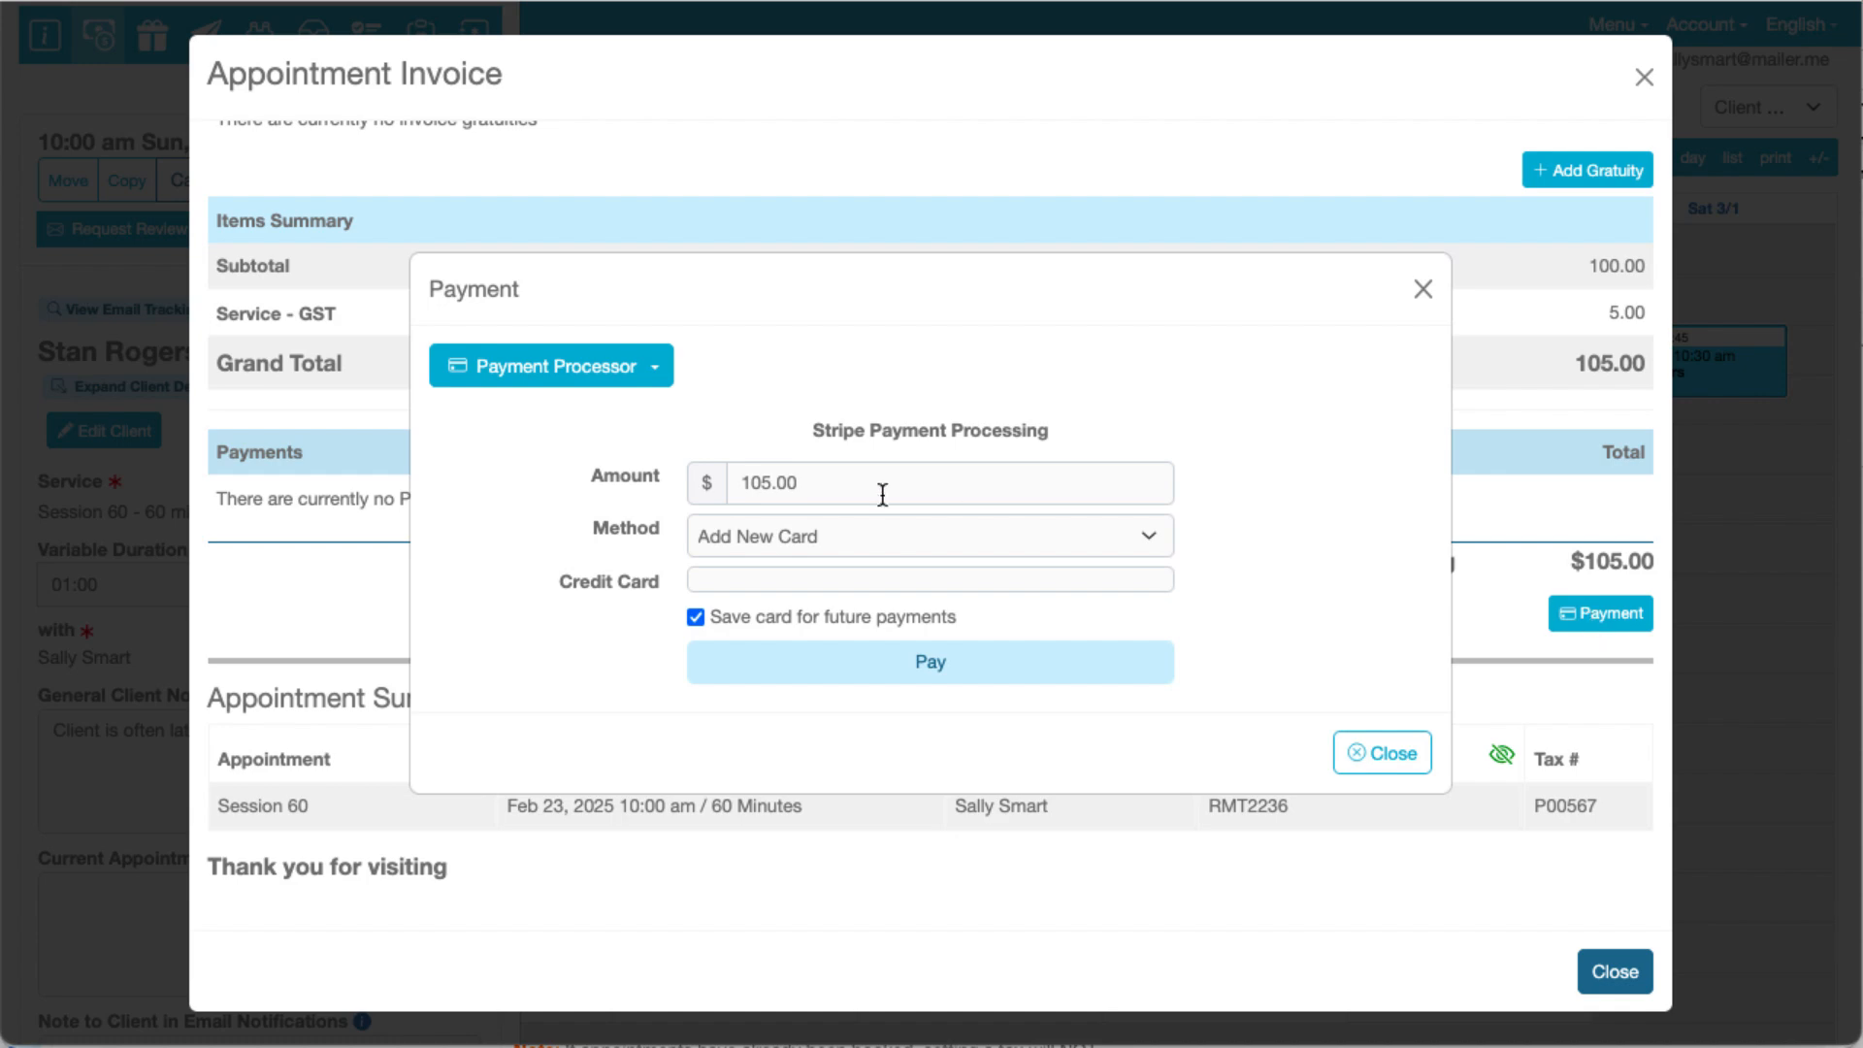
pyautogui.click(653, 366)
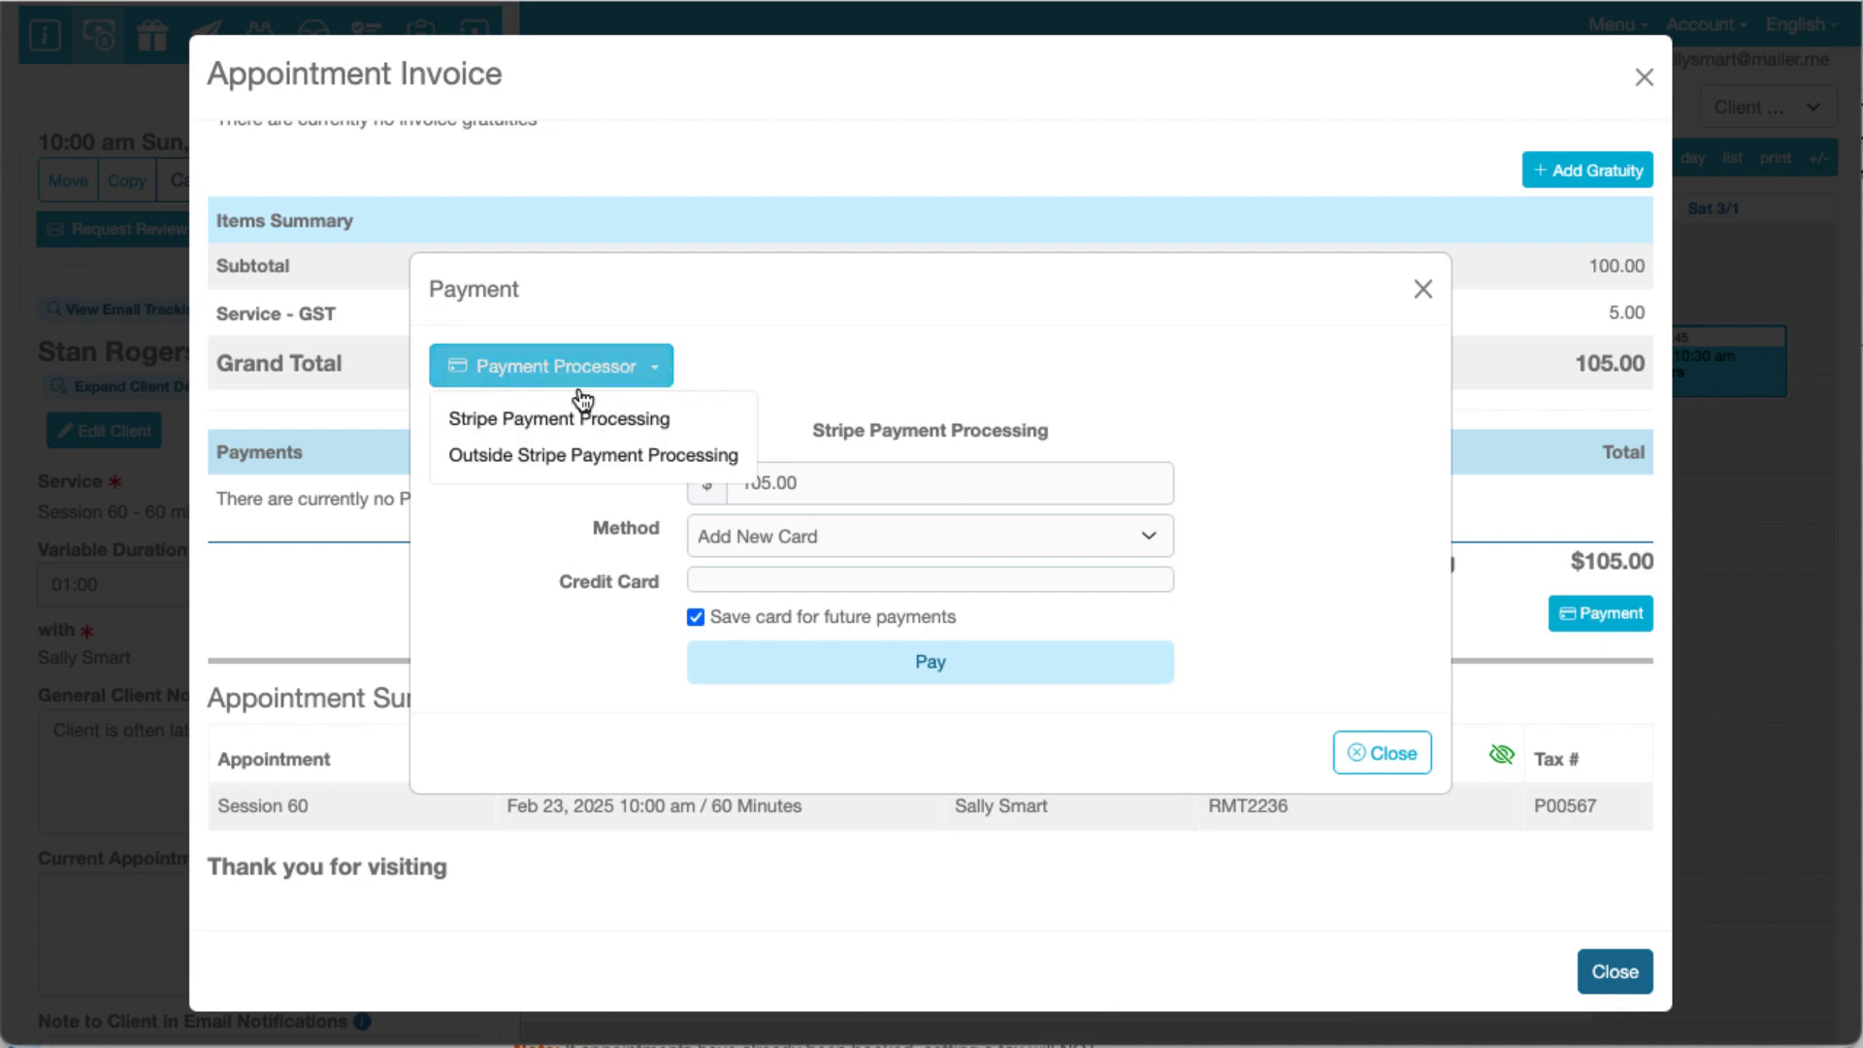
pyautogui.click(585, 456)
pyautogui.click(643, 356)
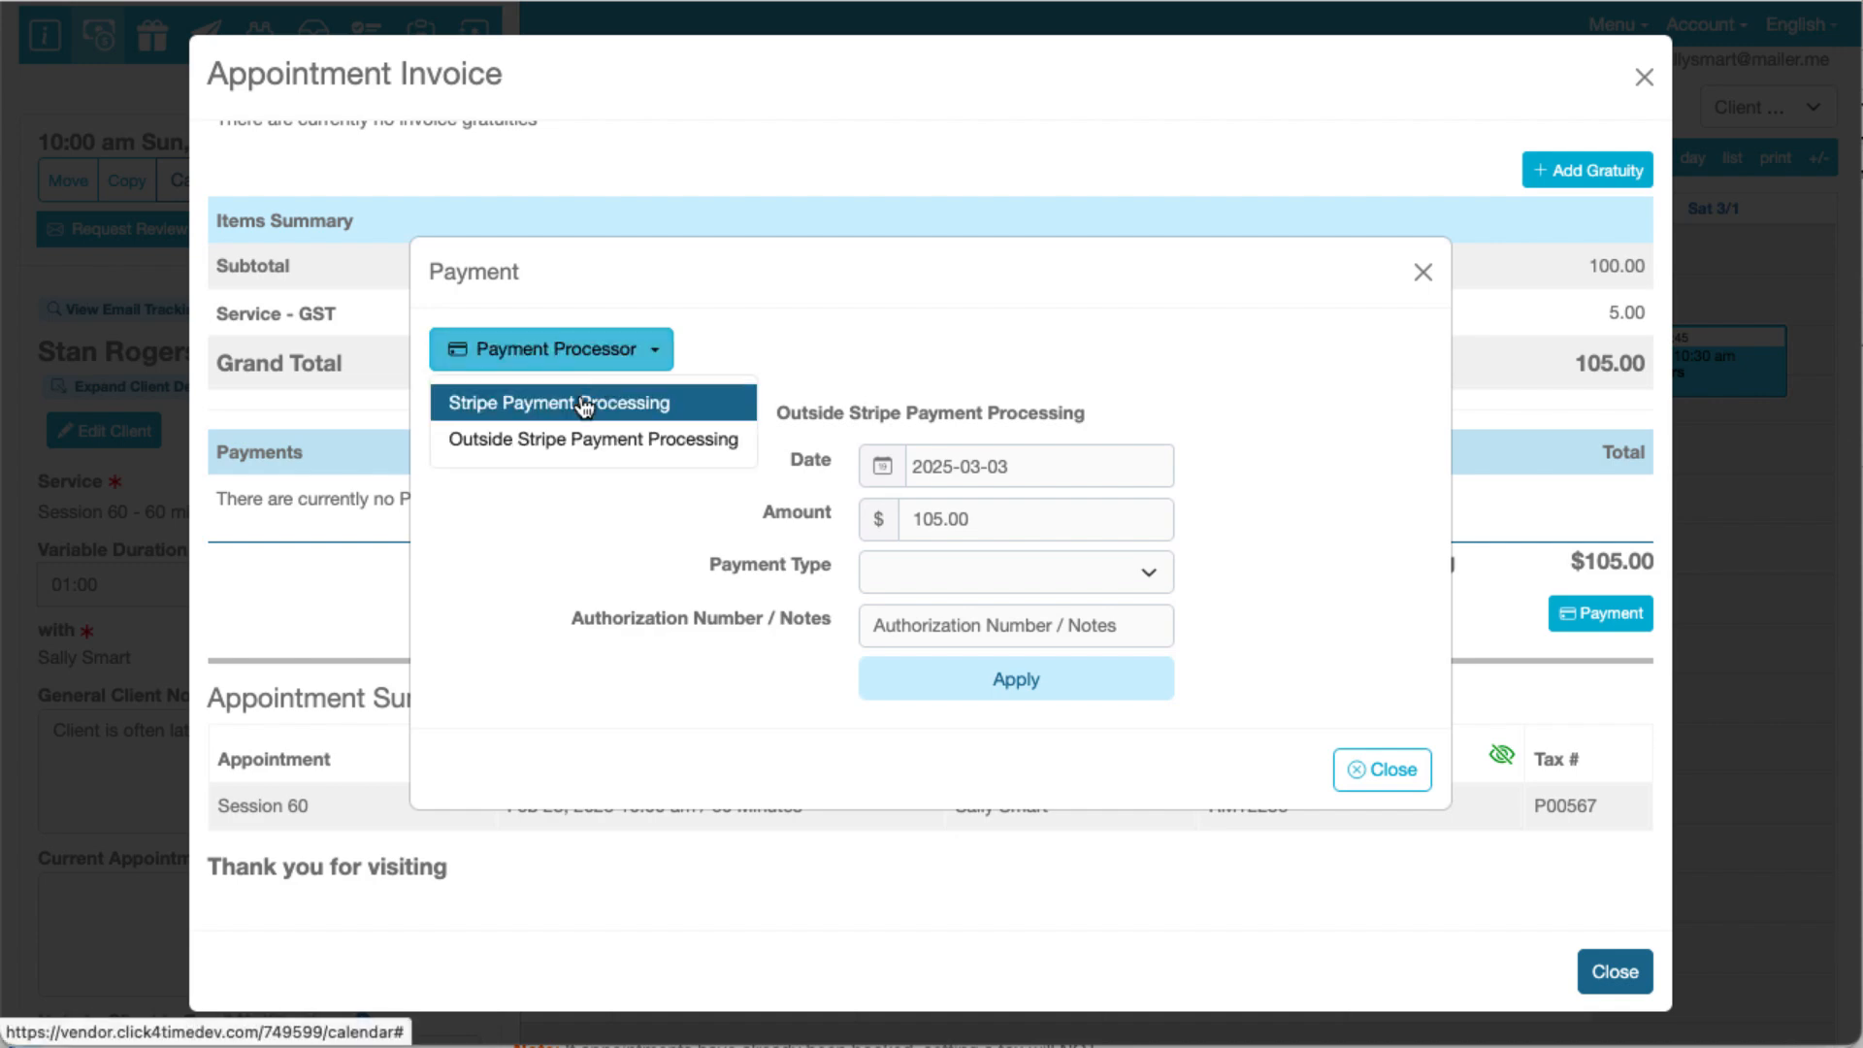
pyautogui.click(1423, 273)
# - Open the PDF version of the appointment invoice and look through it
pyautogui.scroll(10, 1426, 361)
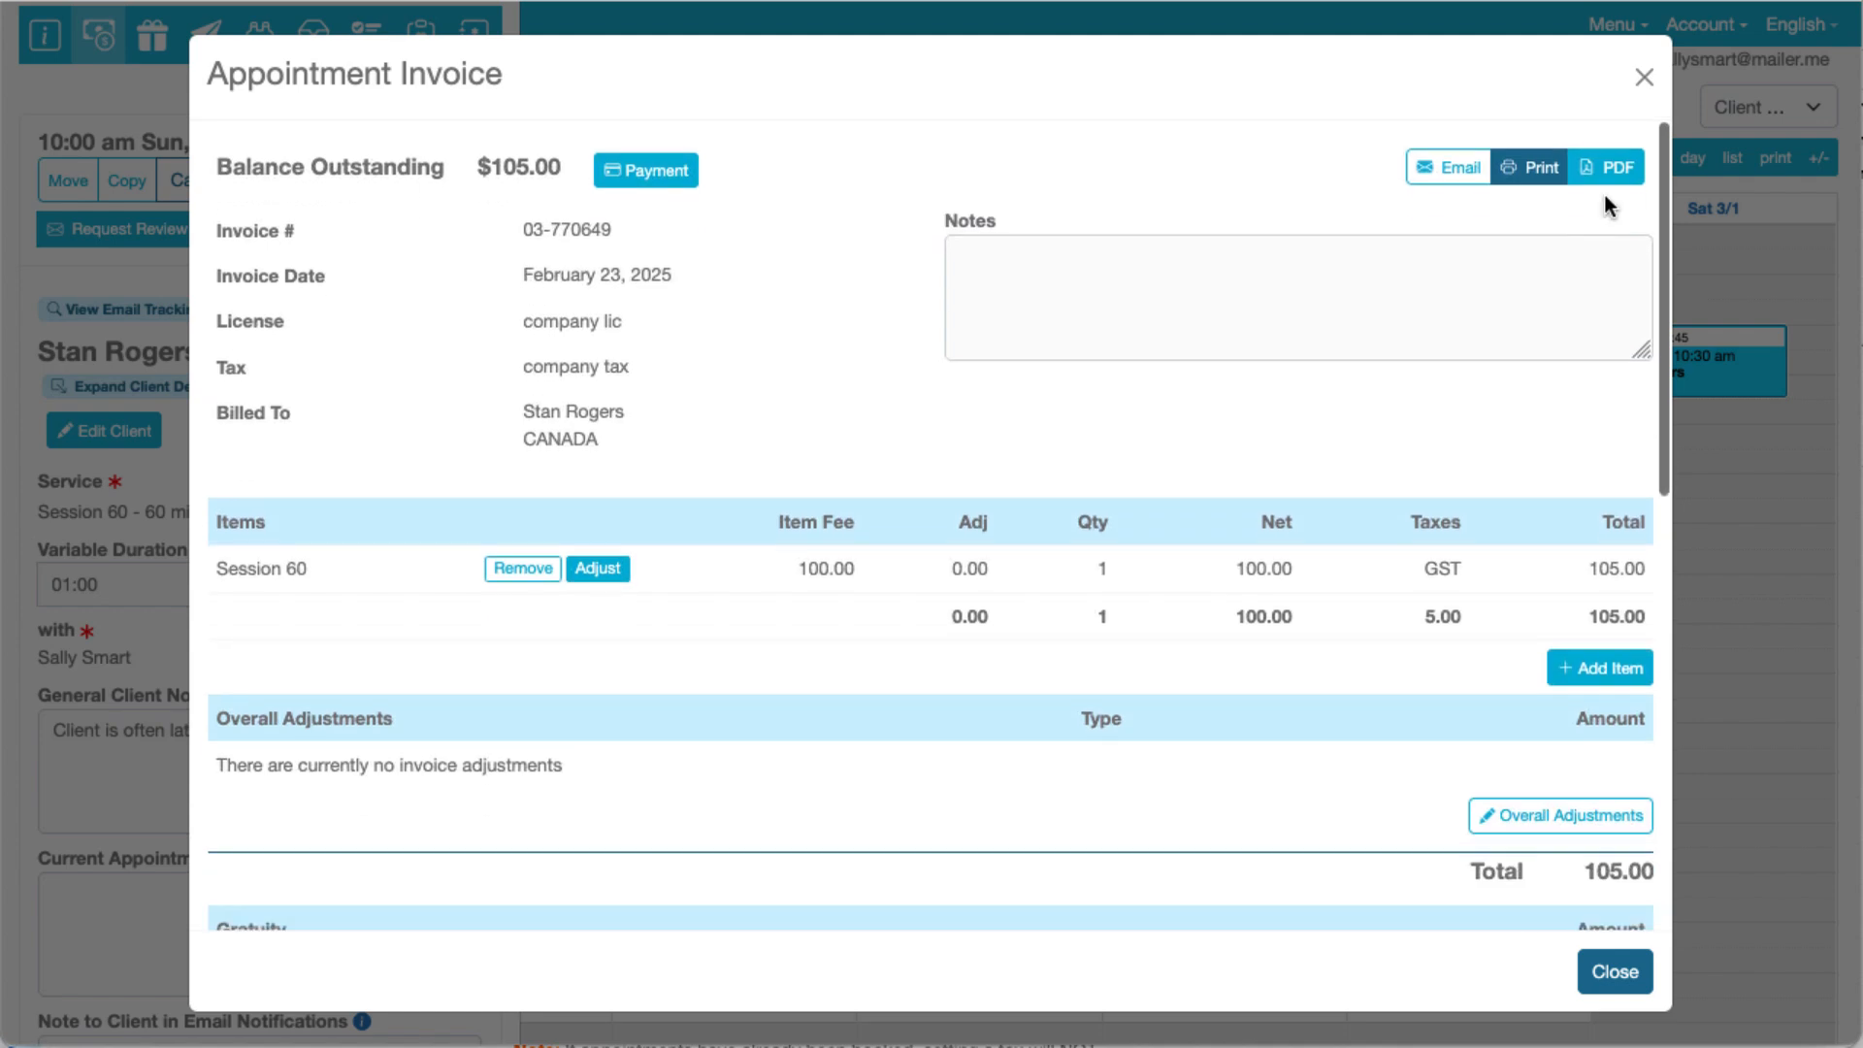
pyautogui.click(1608, 174)
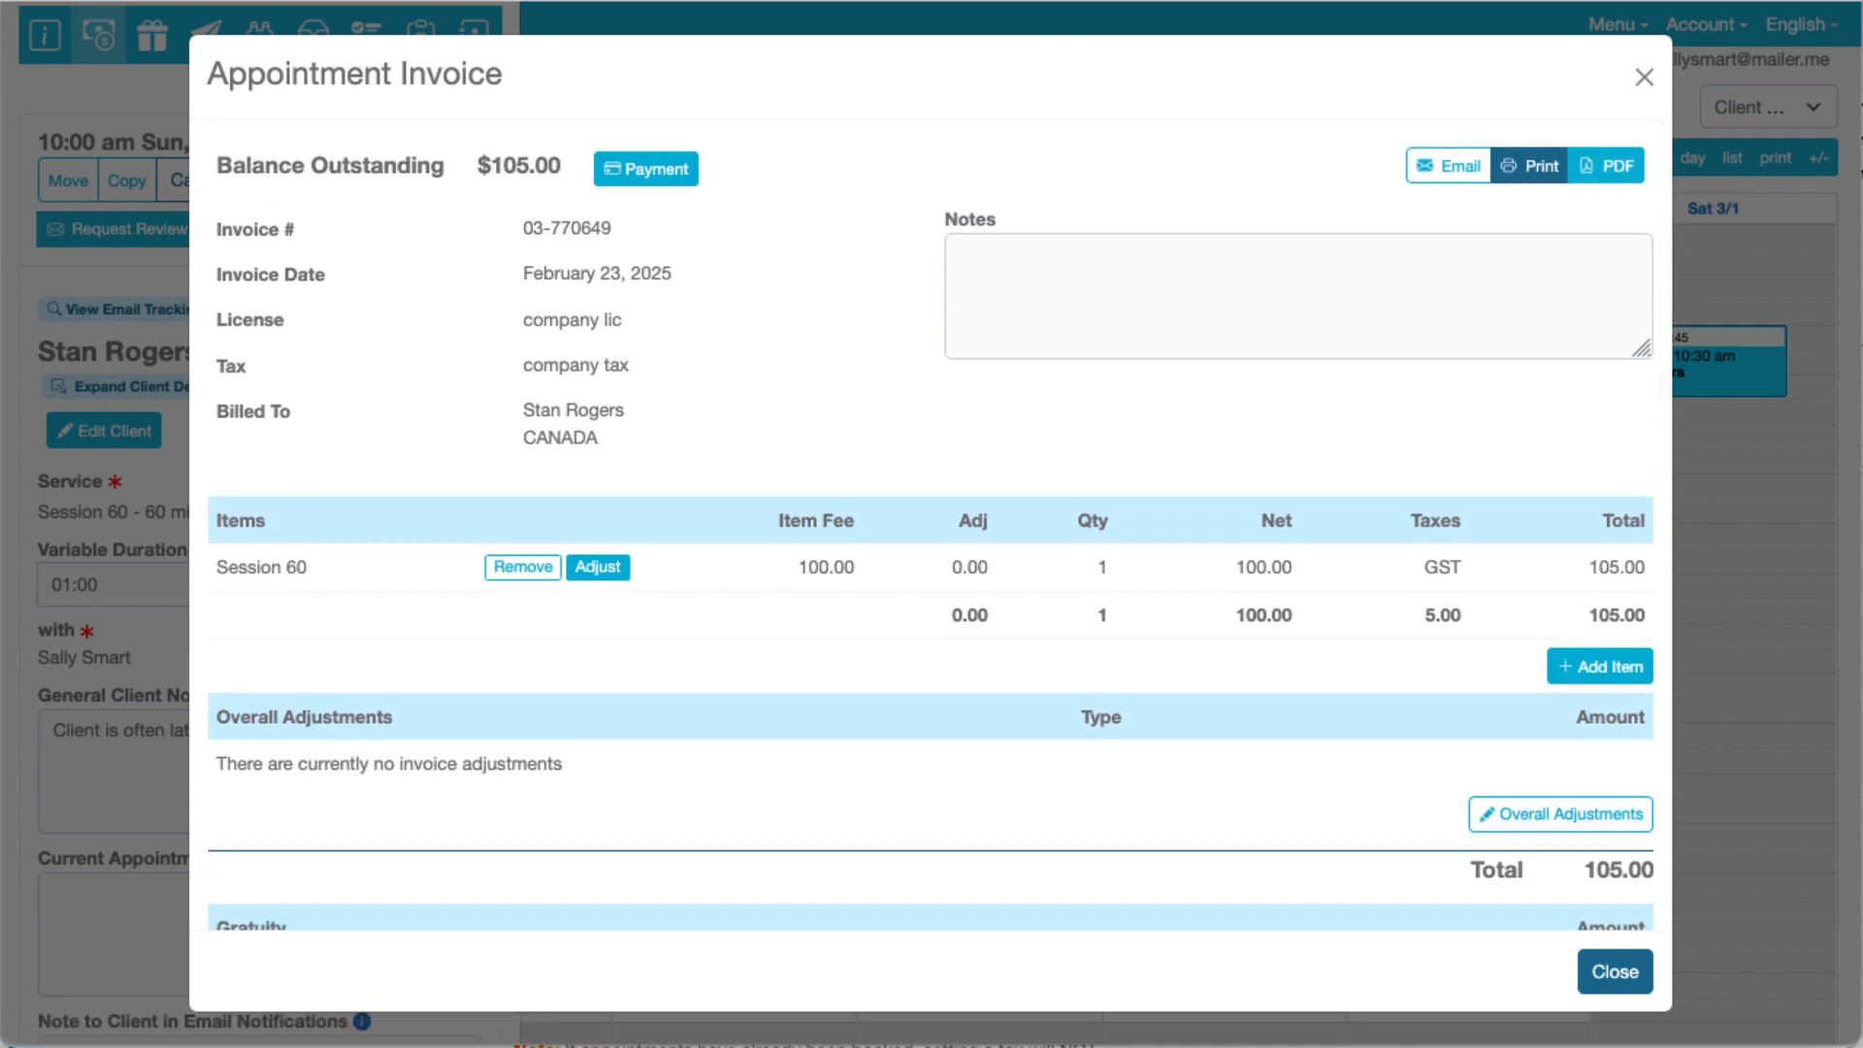
pyautogui.scroll(-5, 976, 333)
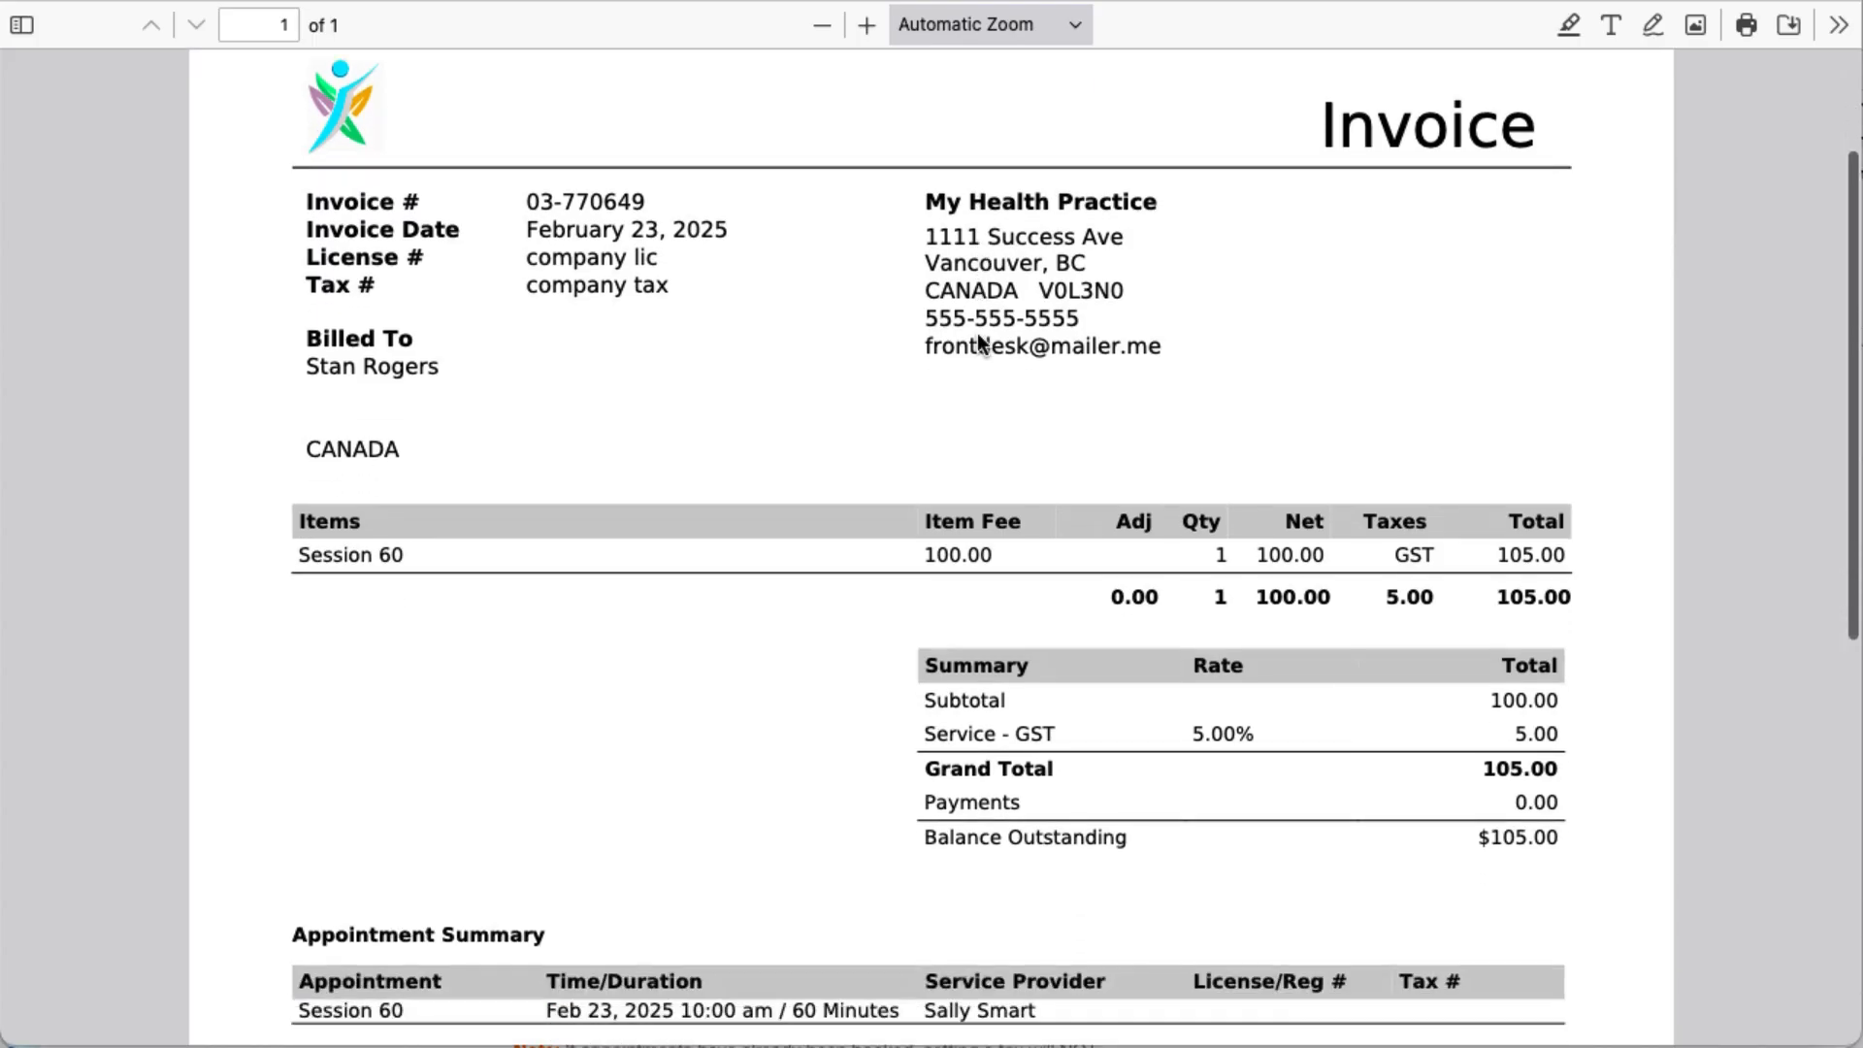
pyautogui.scroll(4, 976, 334)
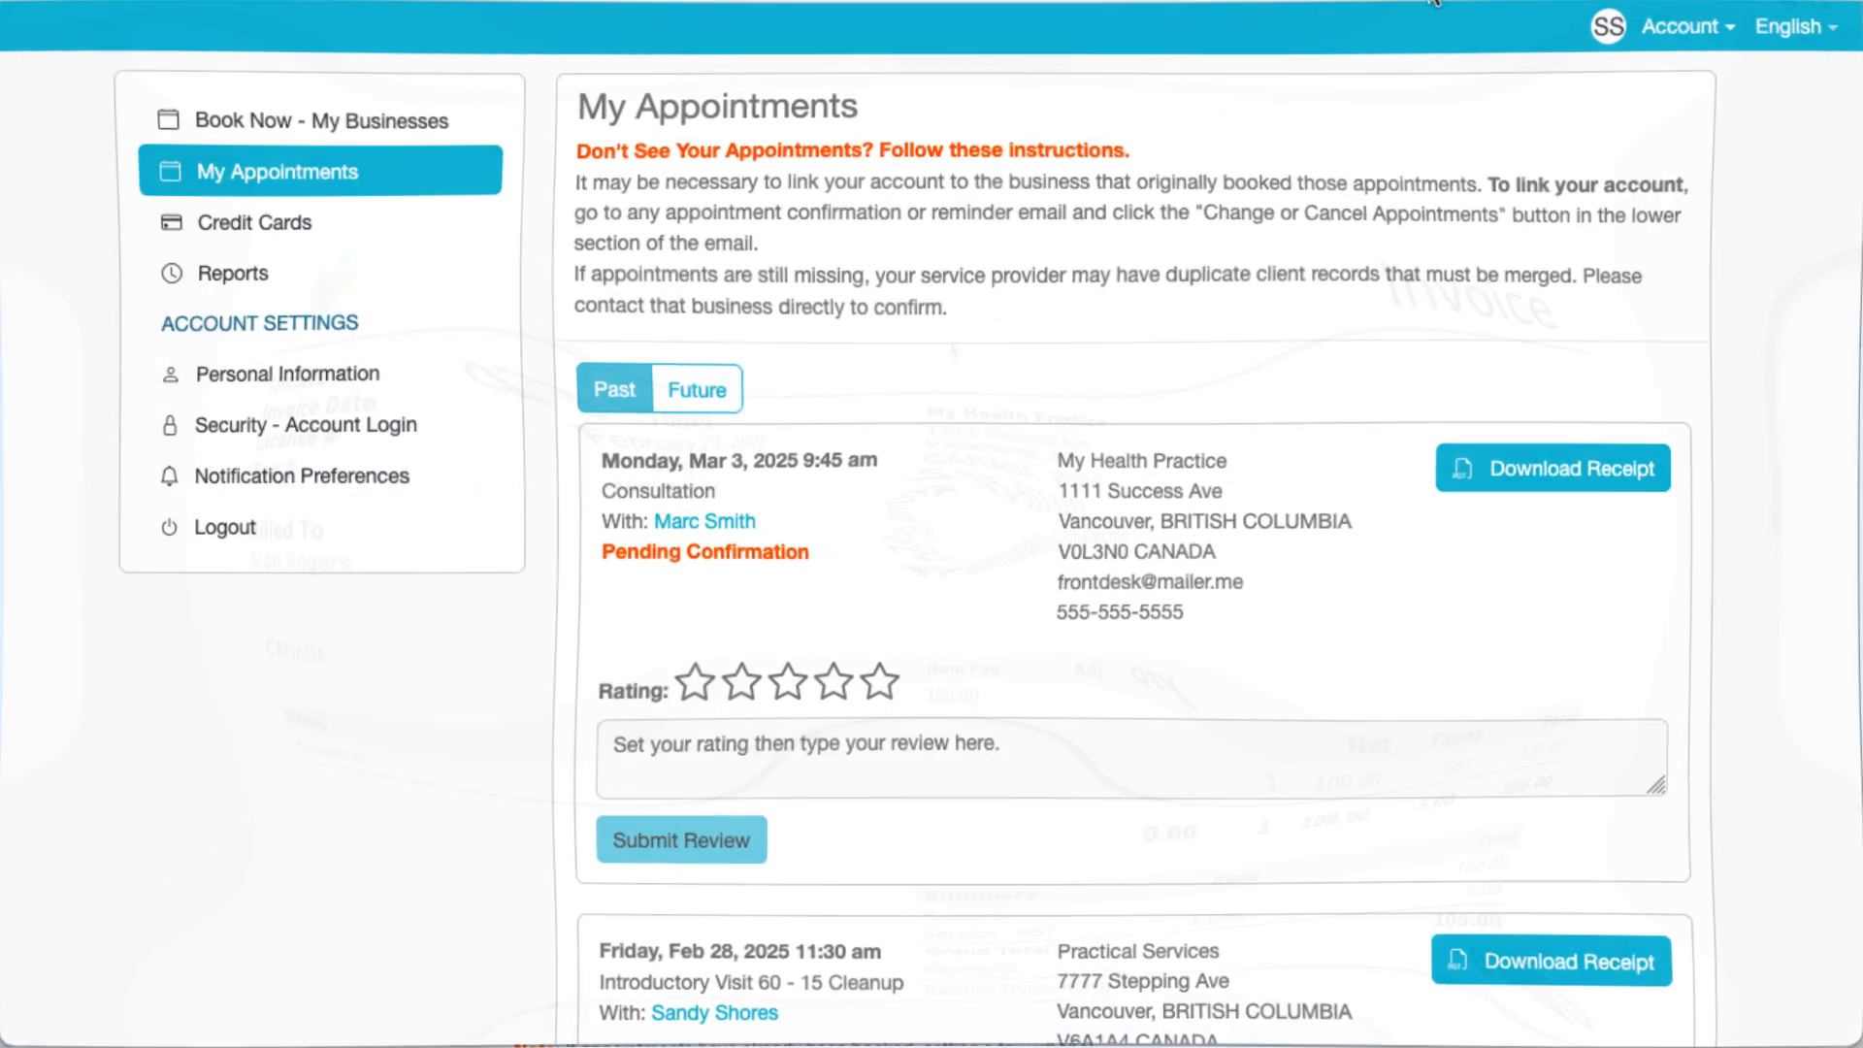
# - Look over the client's past appointments and open the practice's Invoices/Receipts list
pyautogui.scroll(-3, 1300, 345)
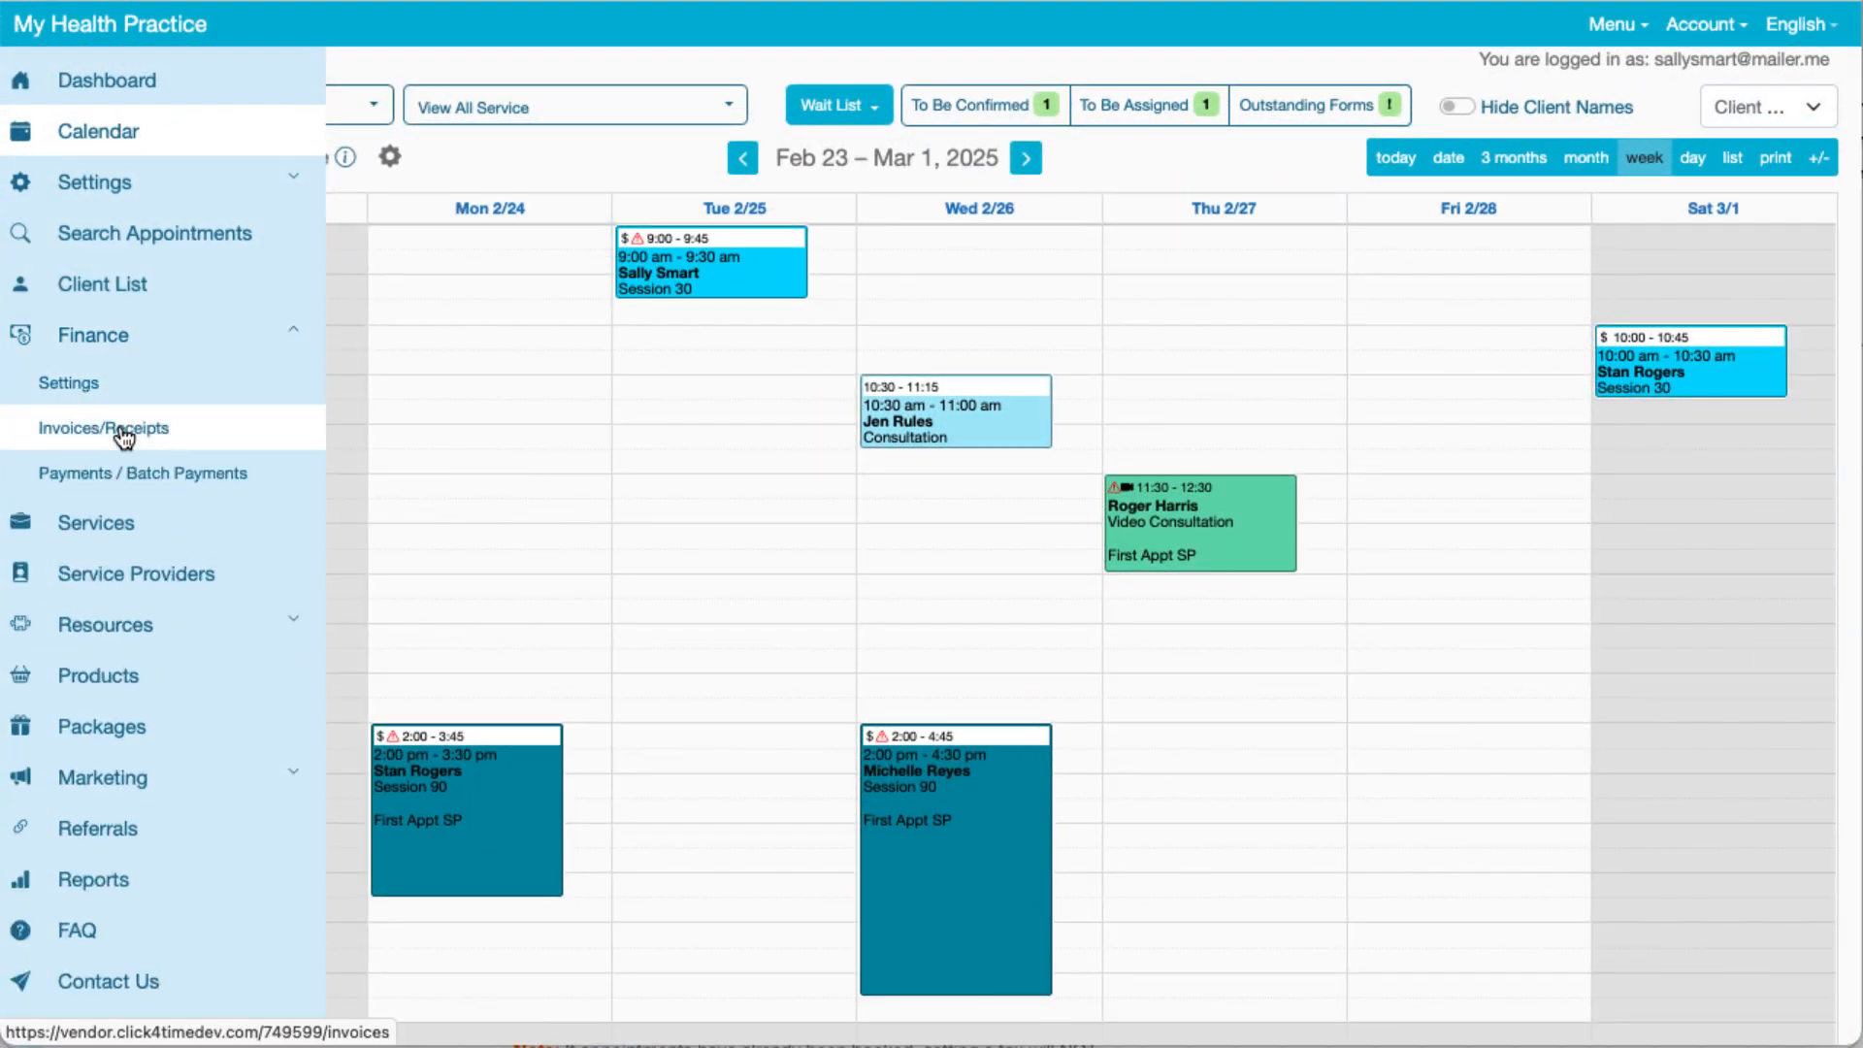
pyautogui.click(122, 432)
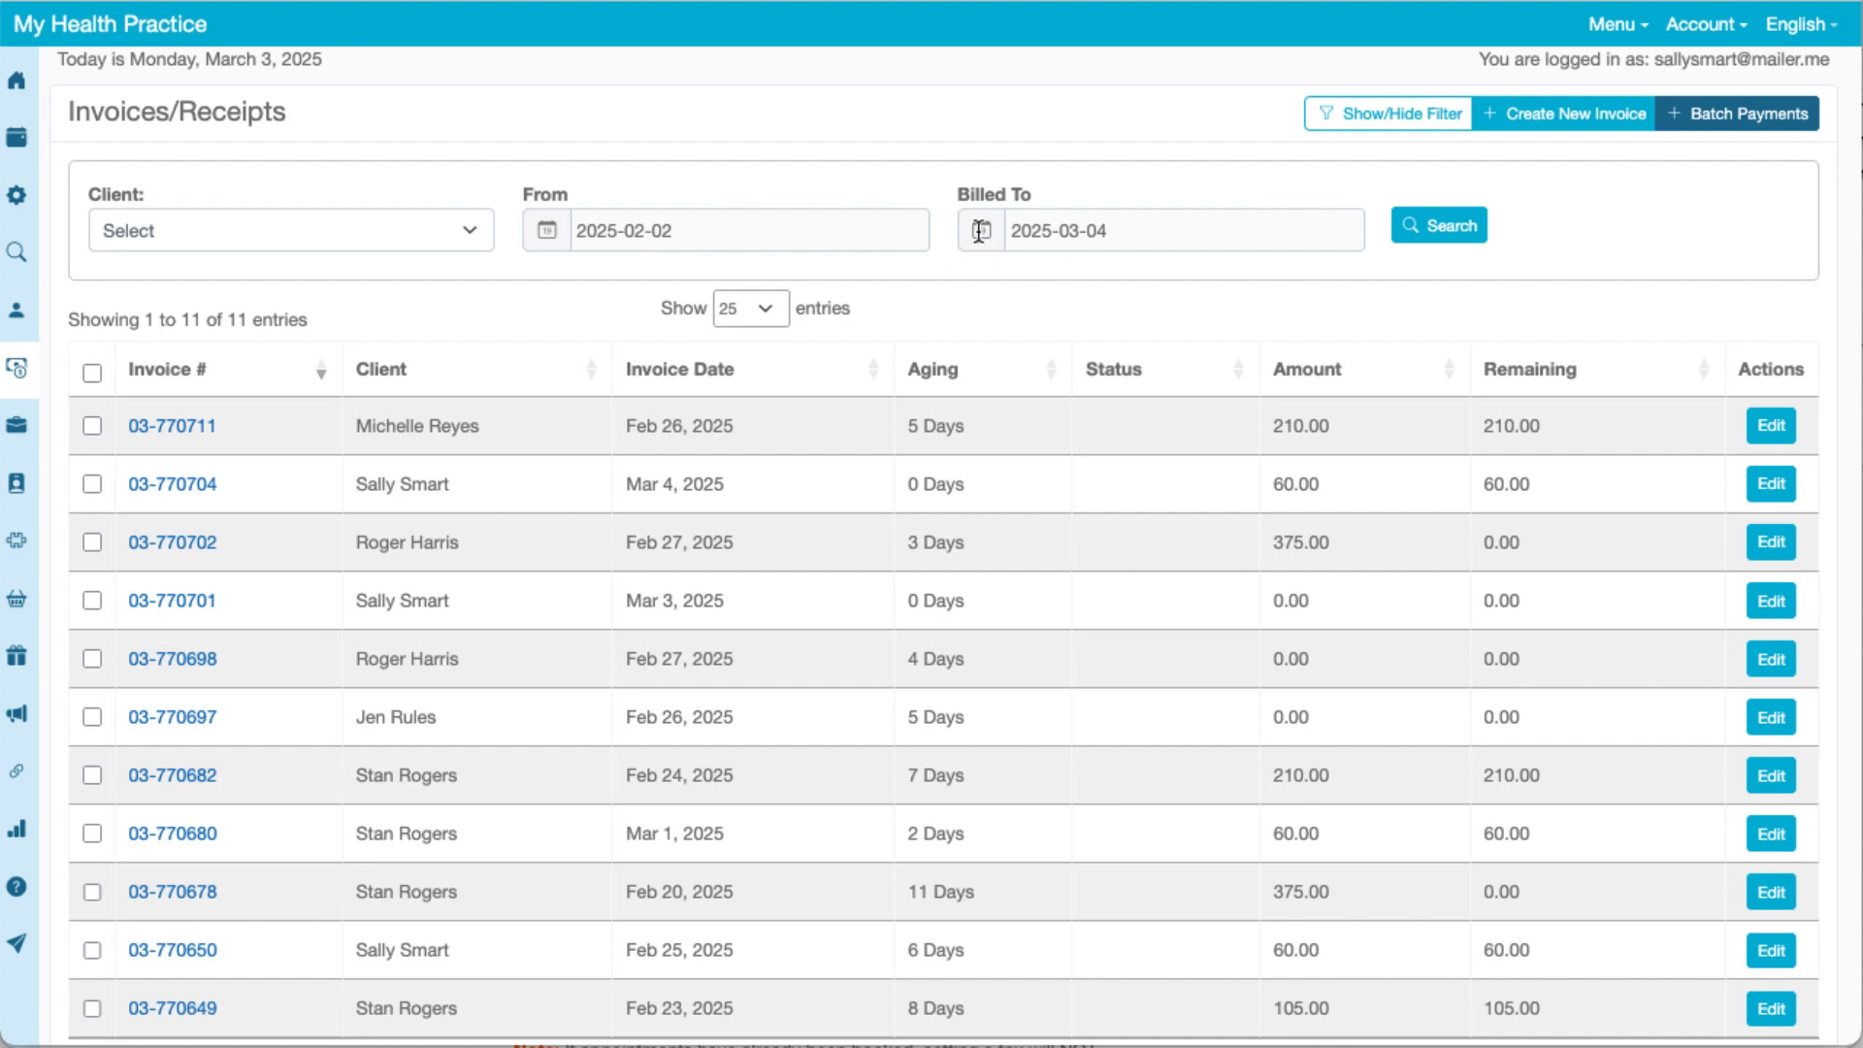
pyautogui.click(762, 381)
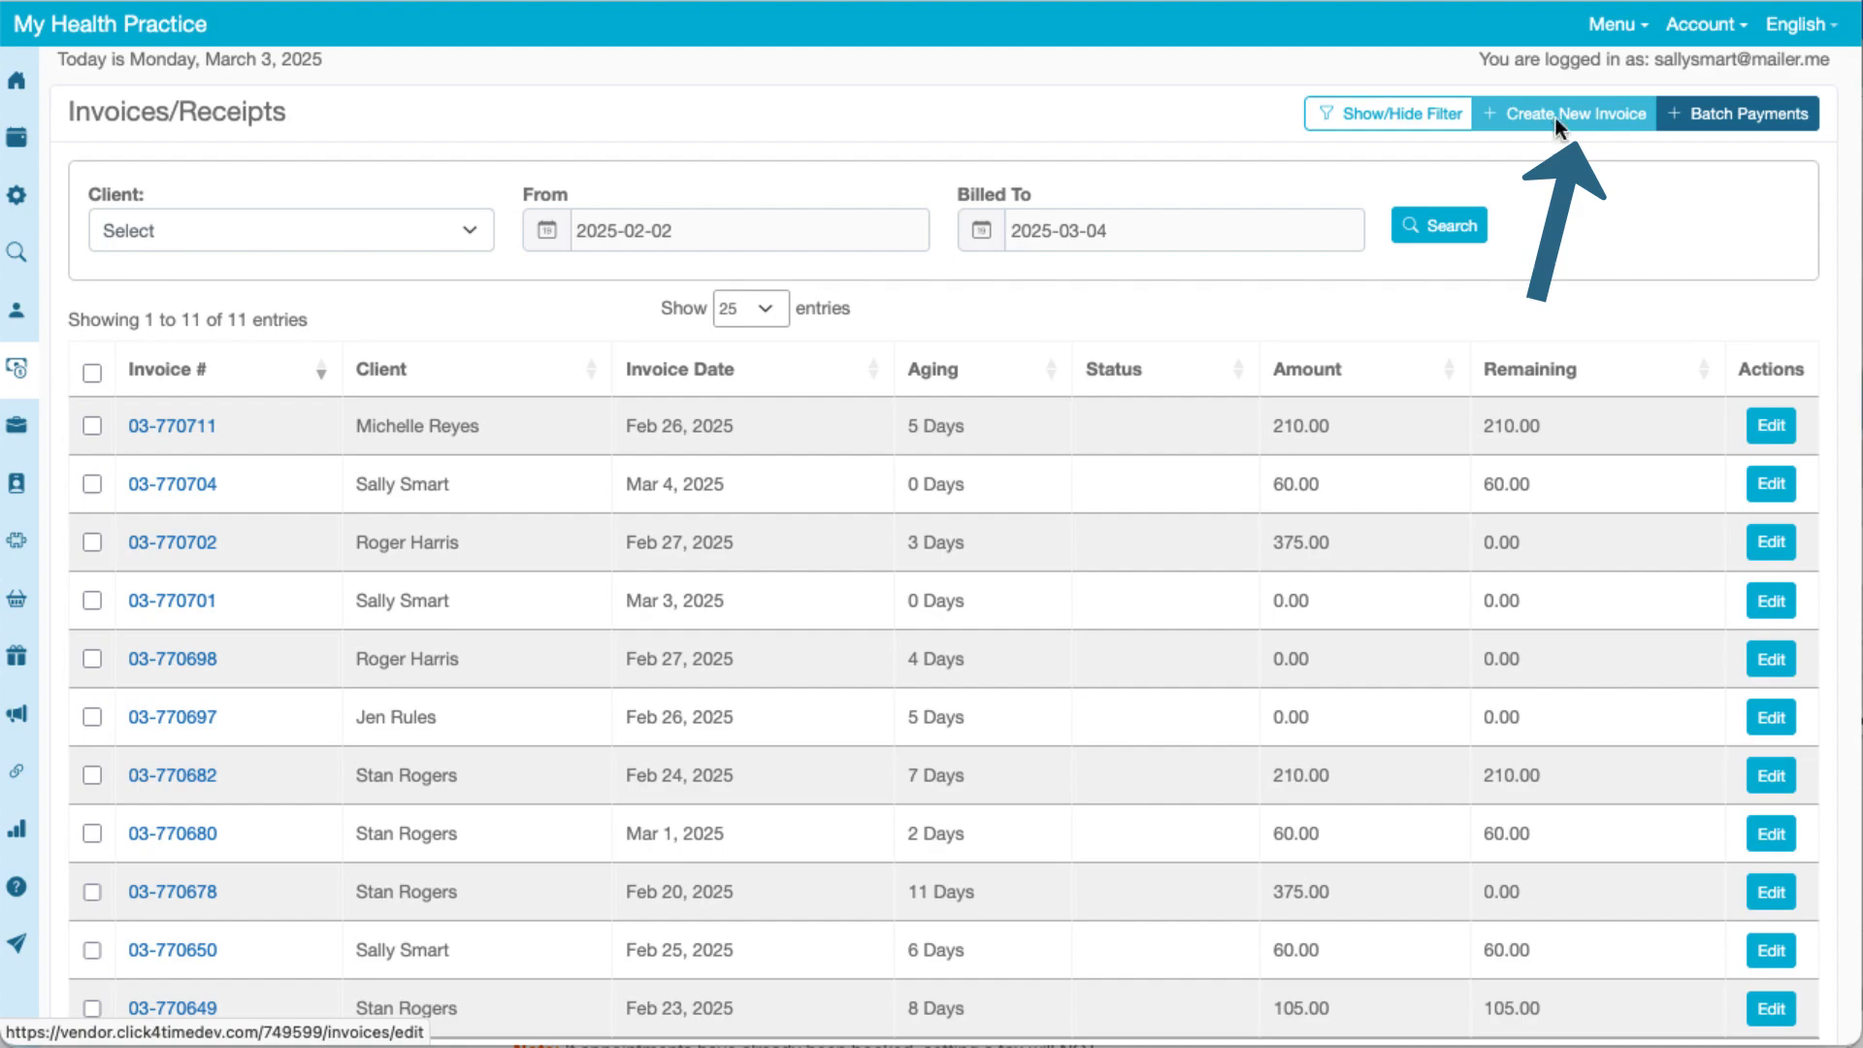
# - Create a new invoice for the same client billed for the February 23 appointment
pyautogui.click(1556, 118)
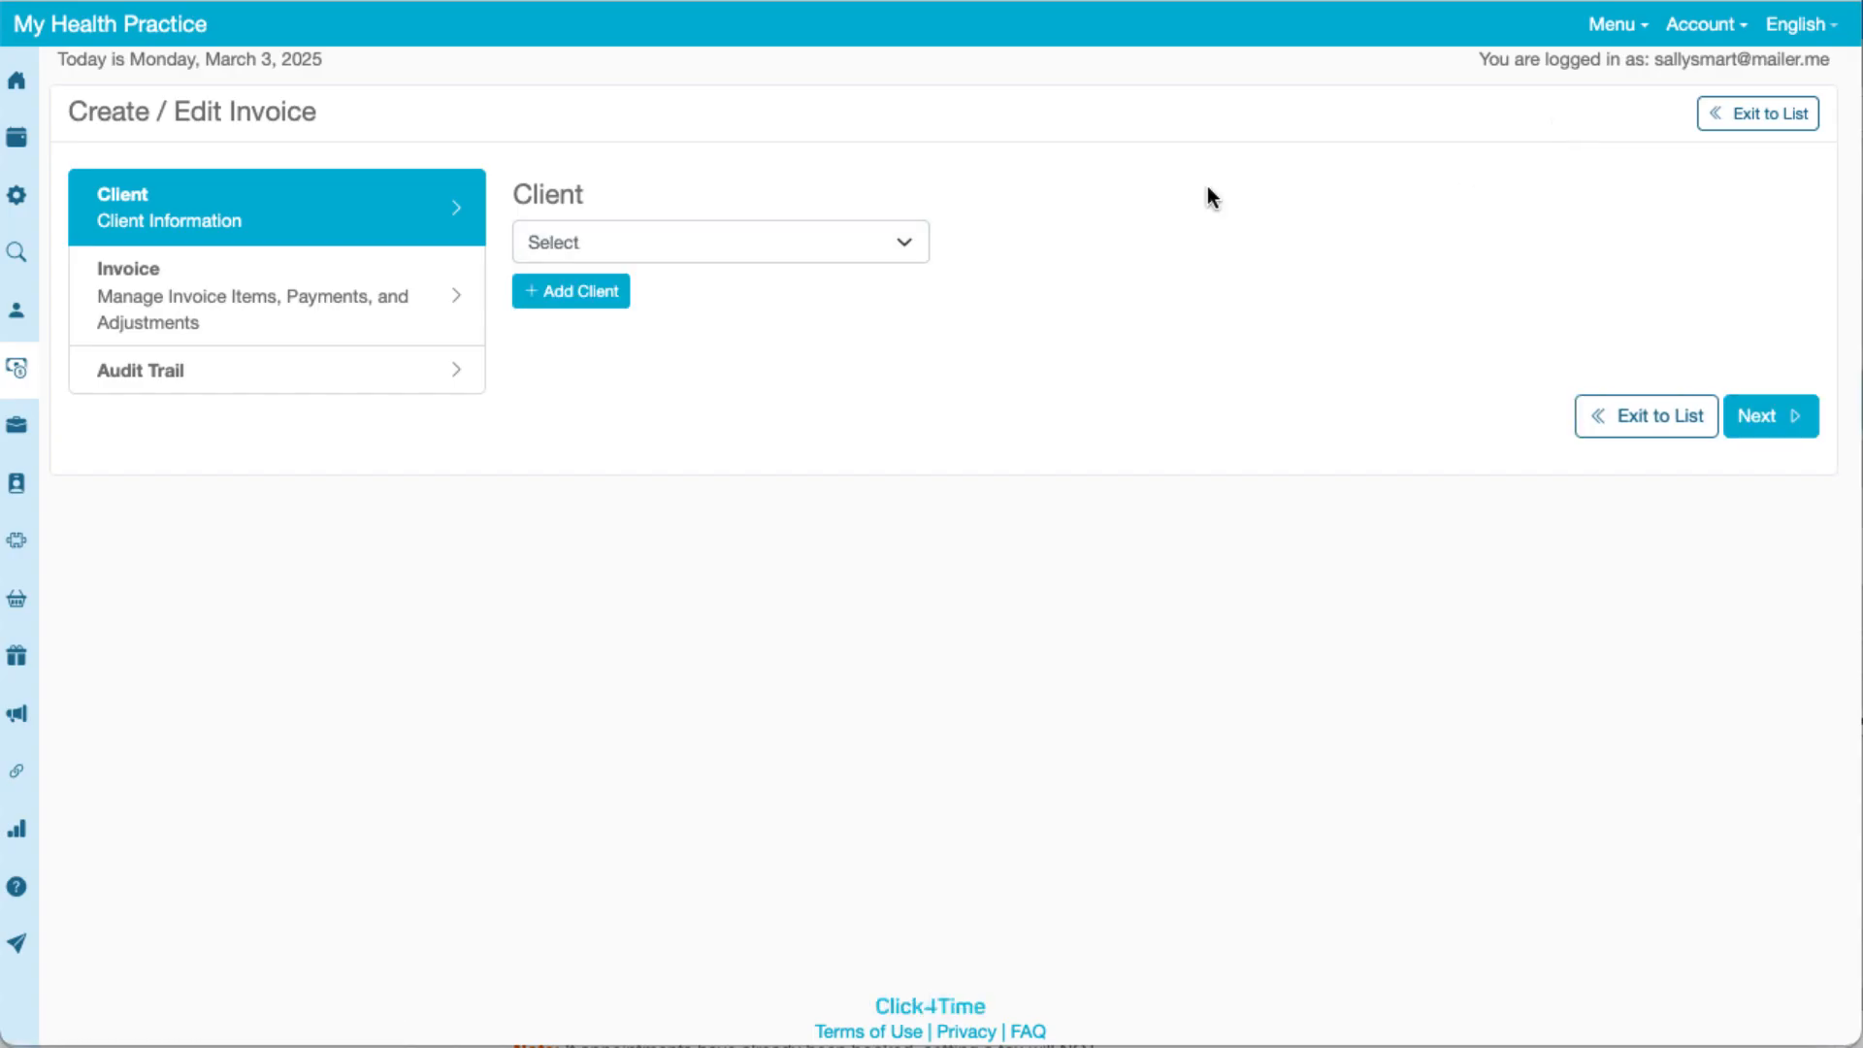
pyautogui.click(764, 248)
pyautogui.write('stan')
pyautogui.click(700, 337)
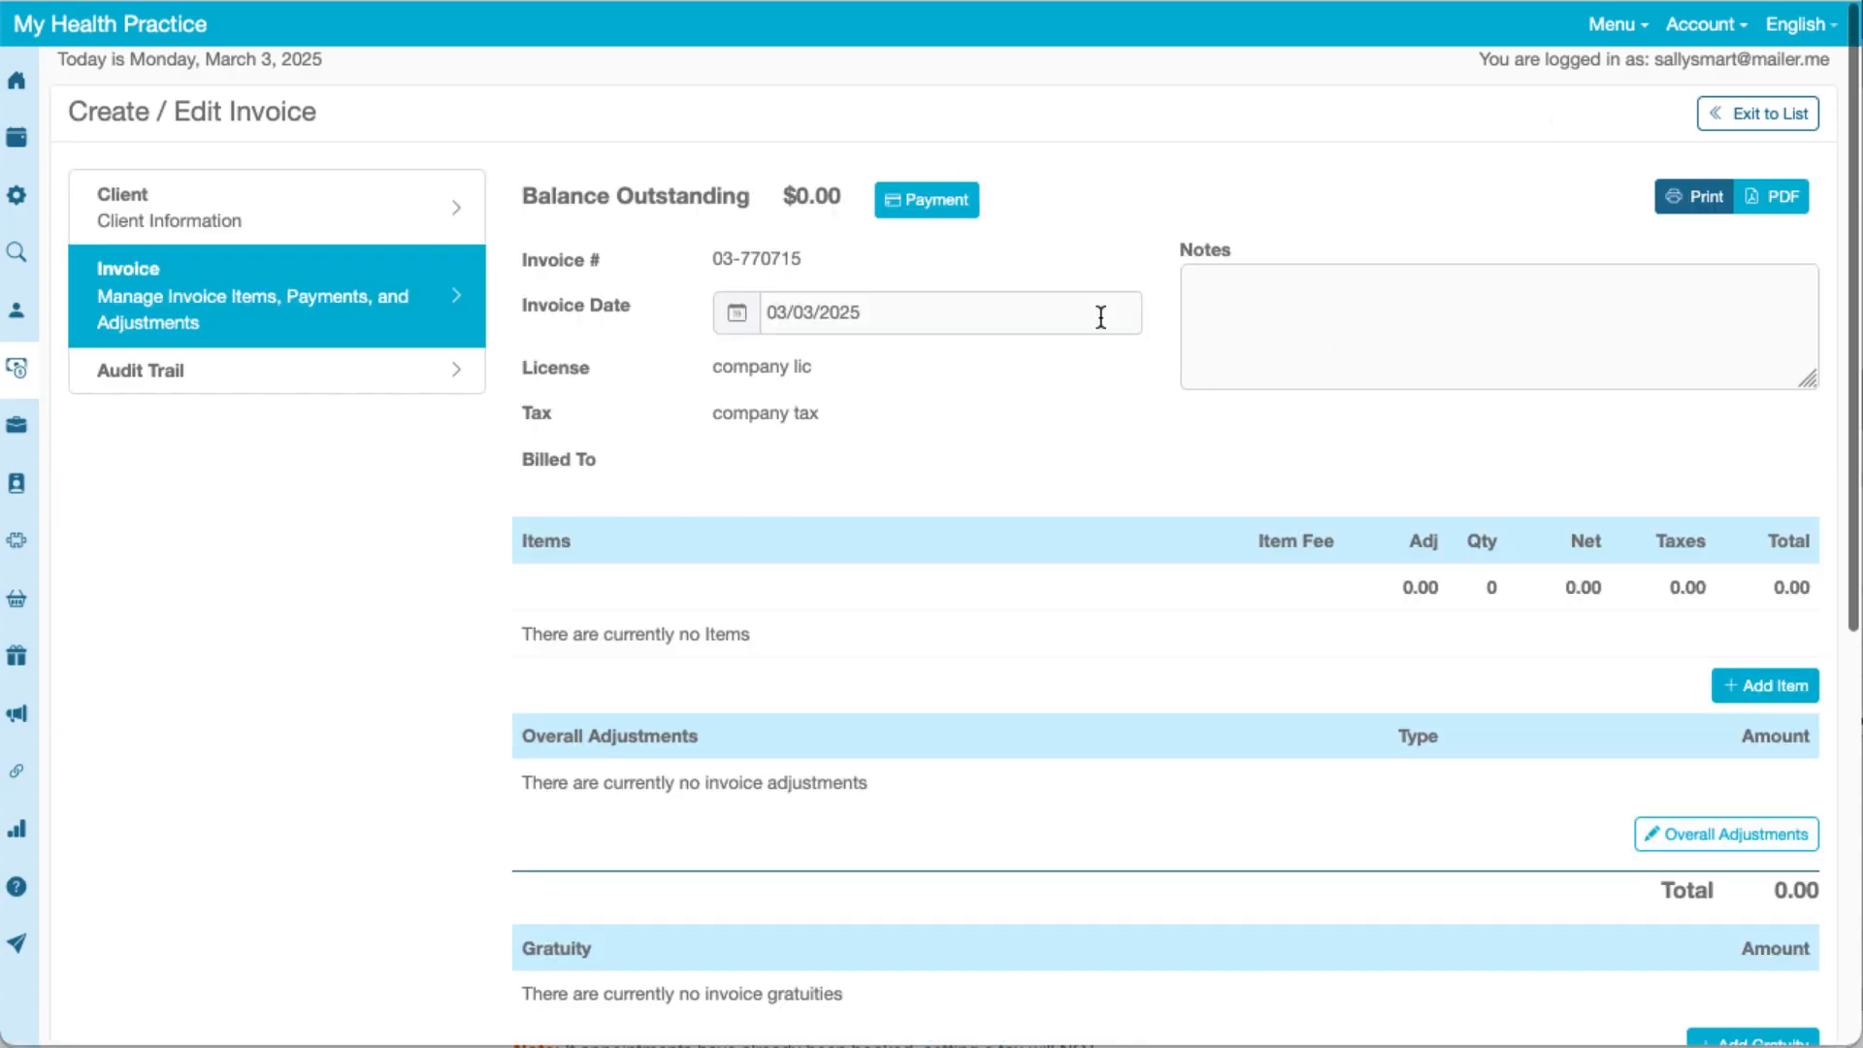
# - Add the "Session 30 - 30 min." service at $60.00 to the new invoice and save the invoice
pyautogui.click(1764, 686)
pyautogui.click(1171, 474)
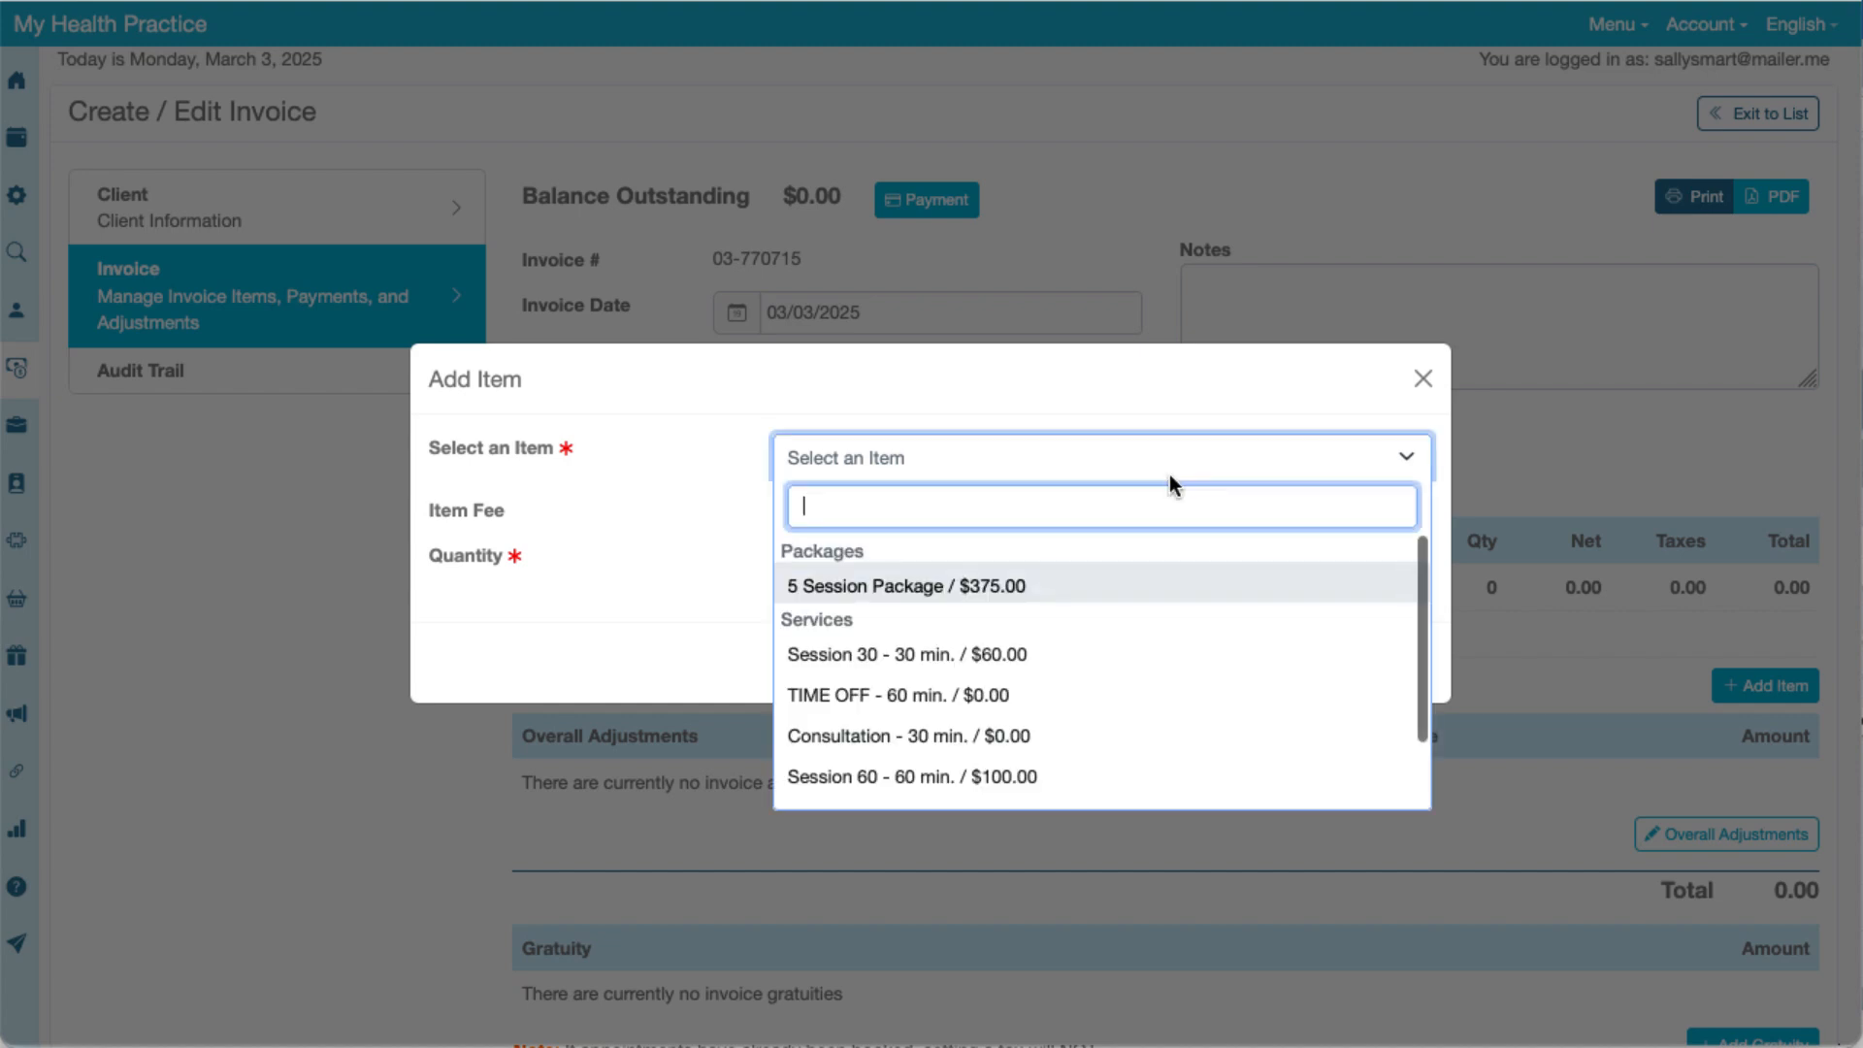
pyautogui.click(1081, 585)
pyautogui.click(1179, 463)
pyautogui.click(1065, 655)
pyautogui.click(1378, 667)
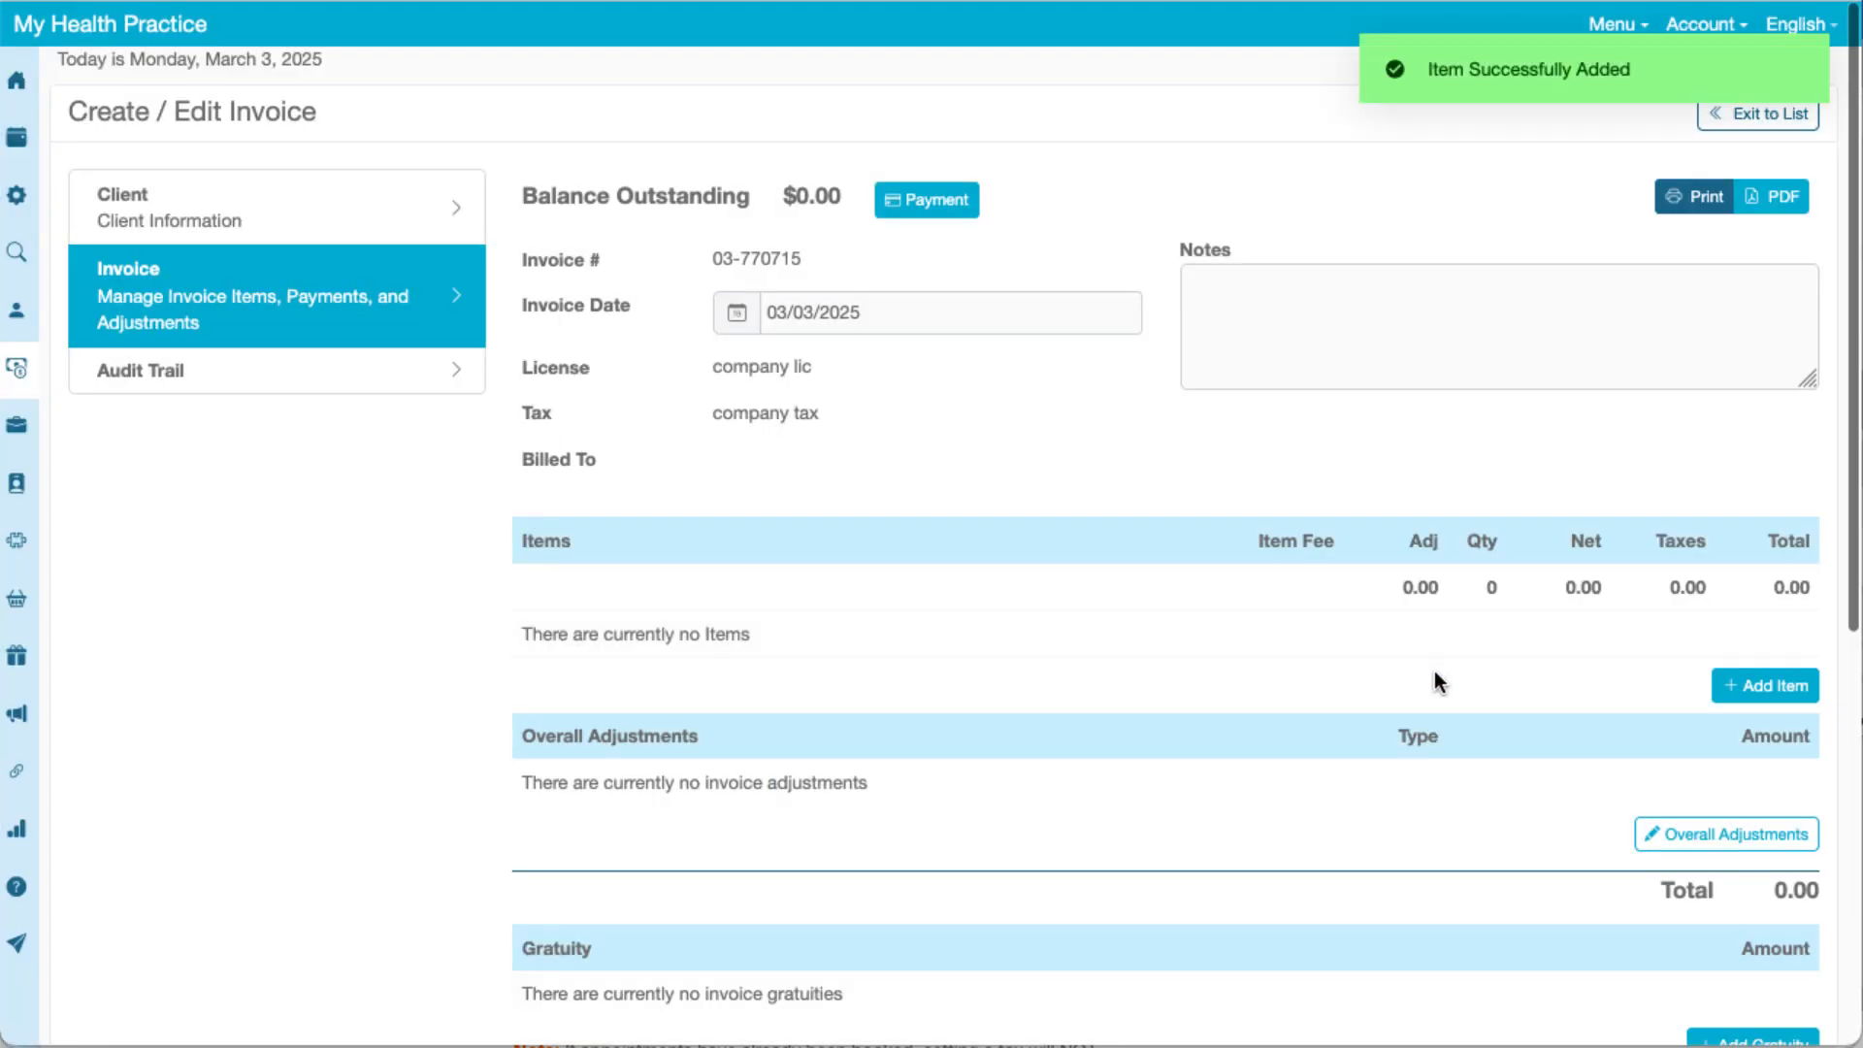
pyautogui.scroll(-6, 1434, 672)
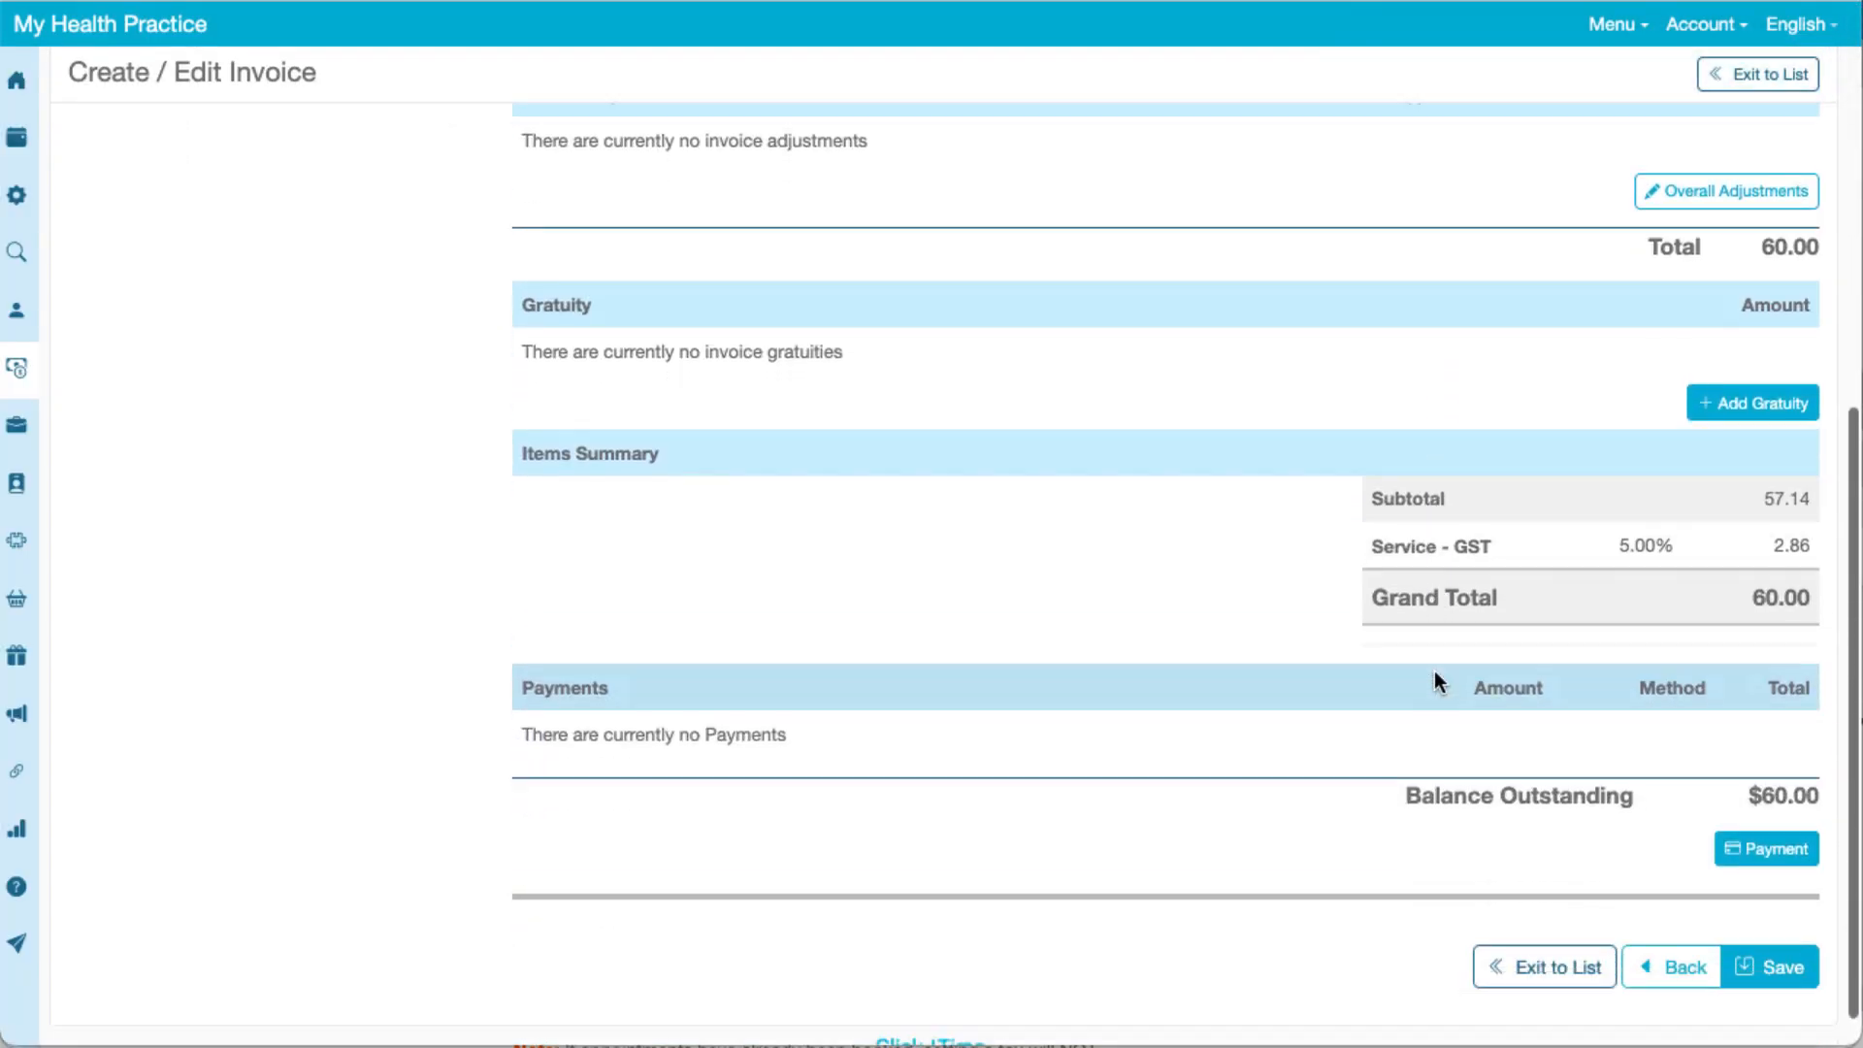
pyautogui.scroll(-1, 1434, 671)
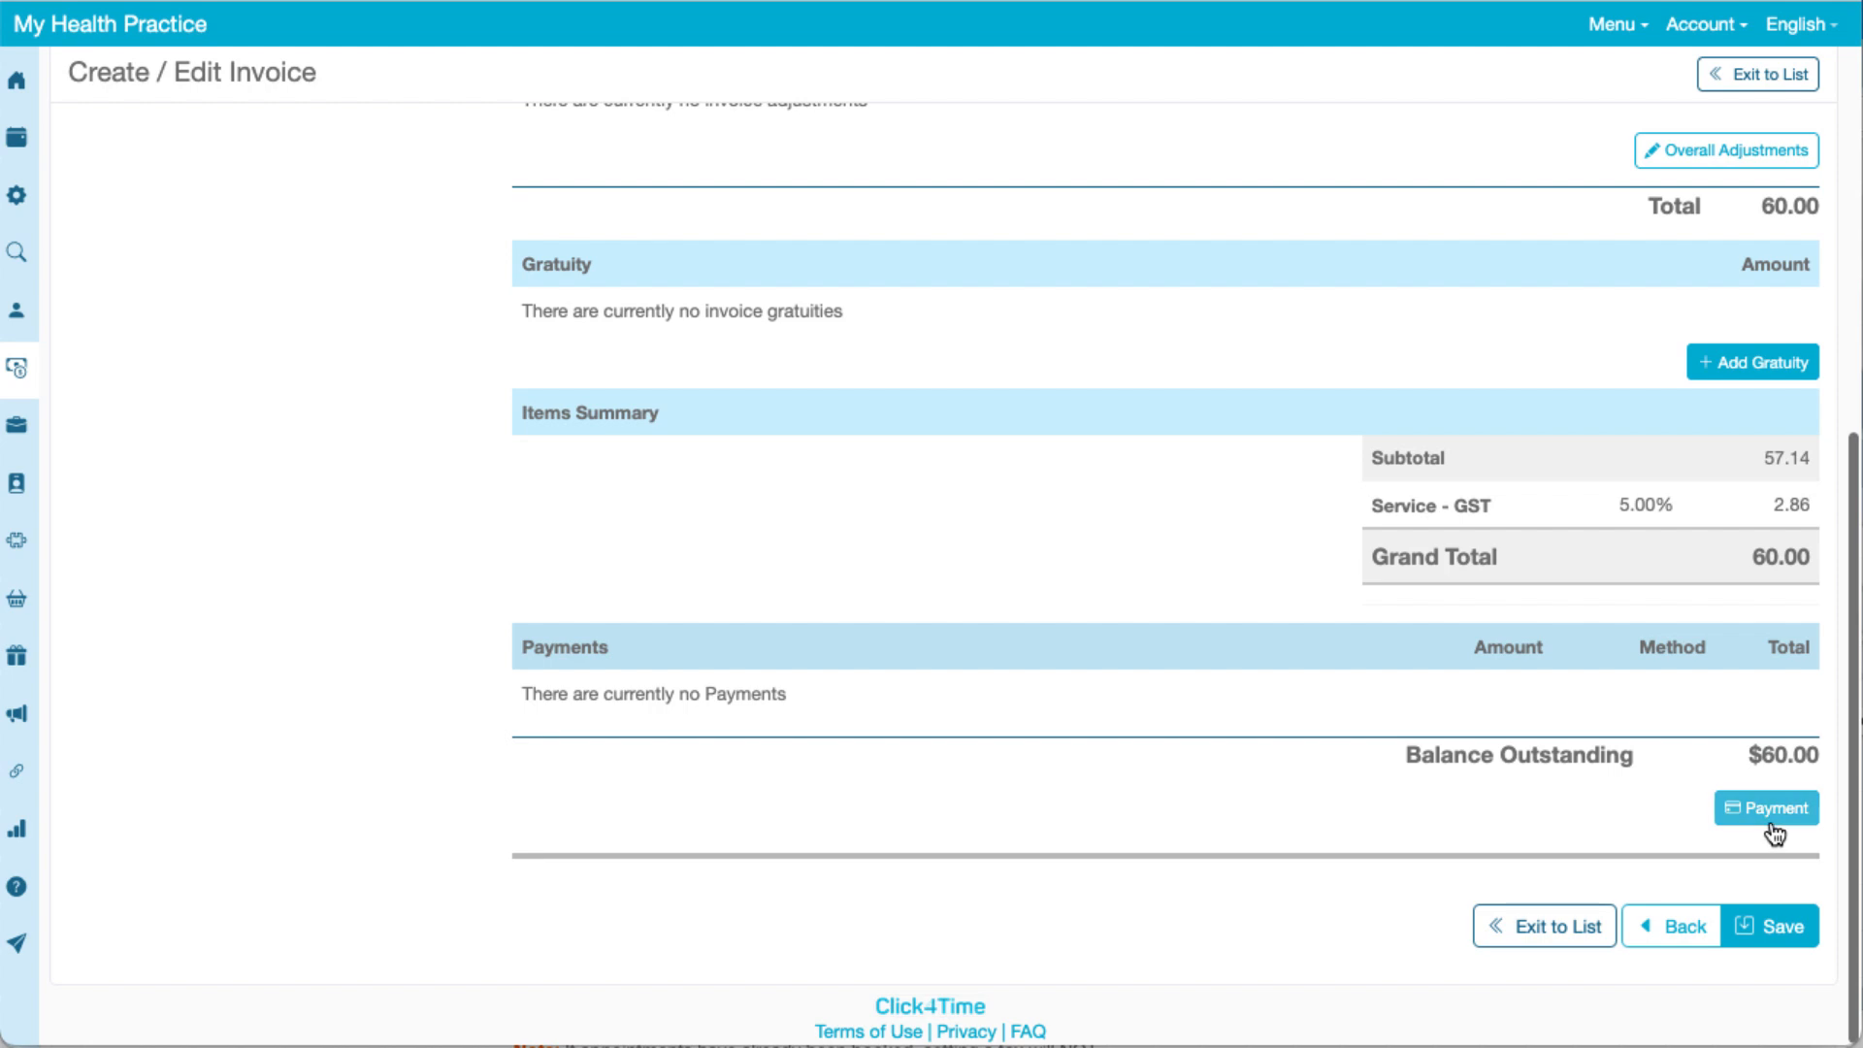
pyautogui.click(1775, 933)
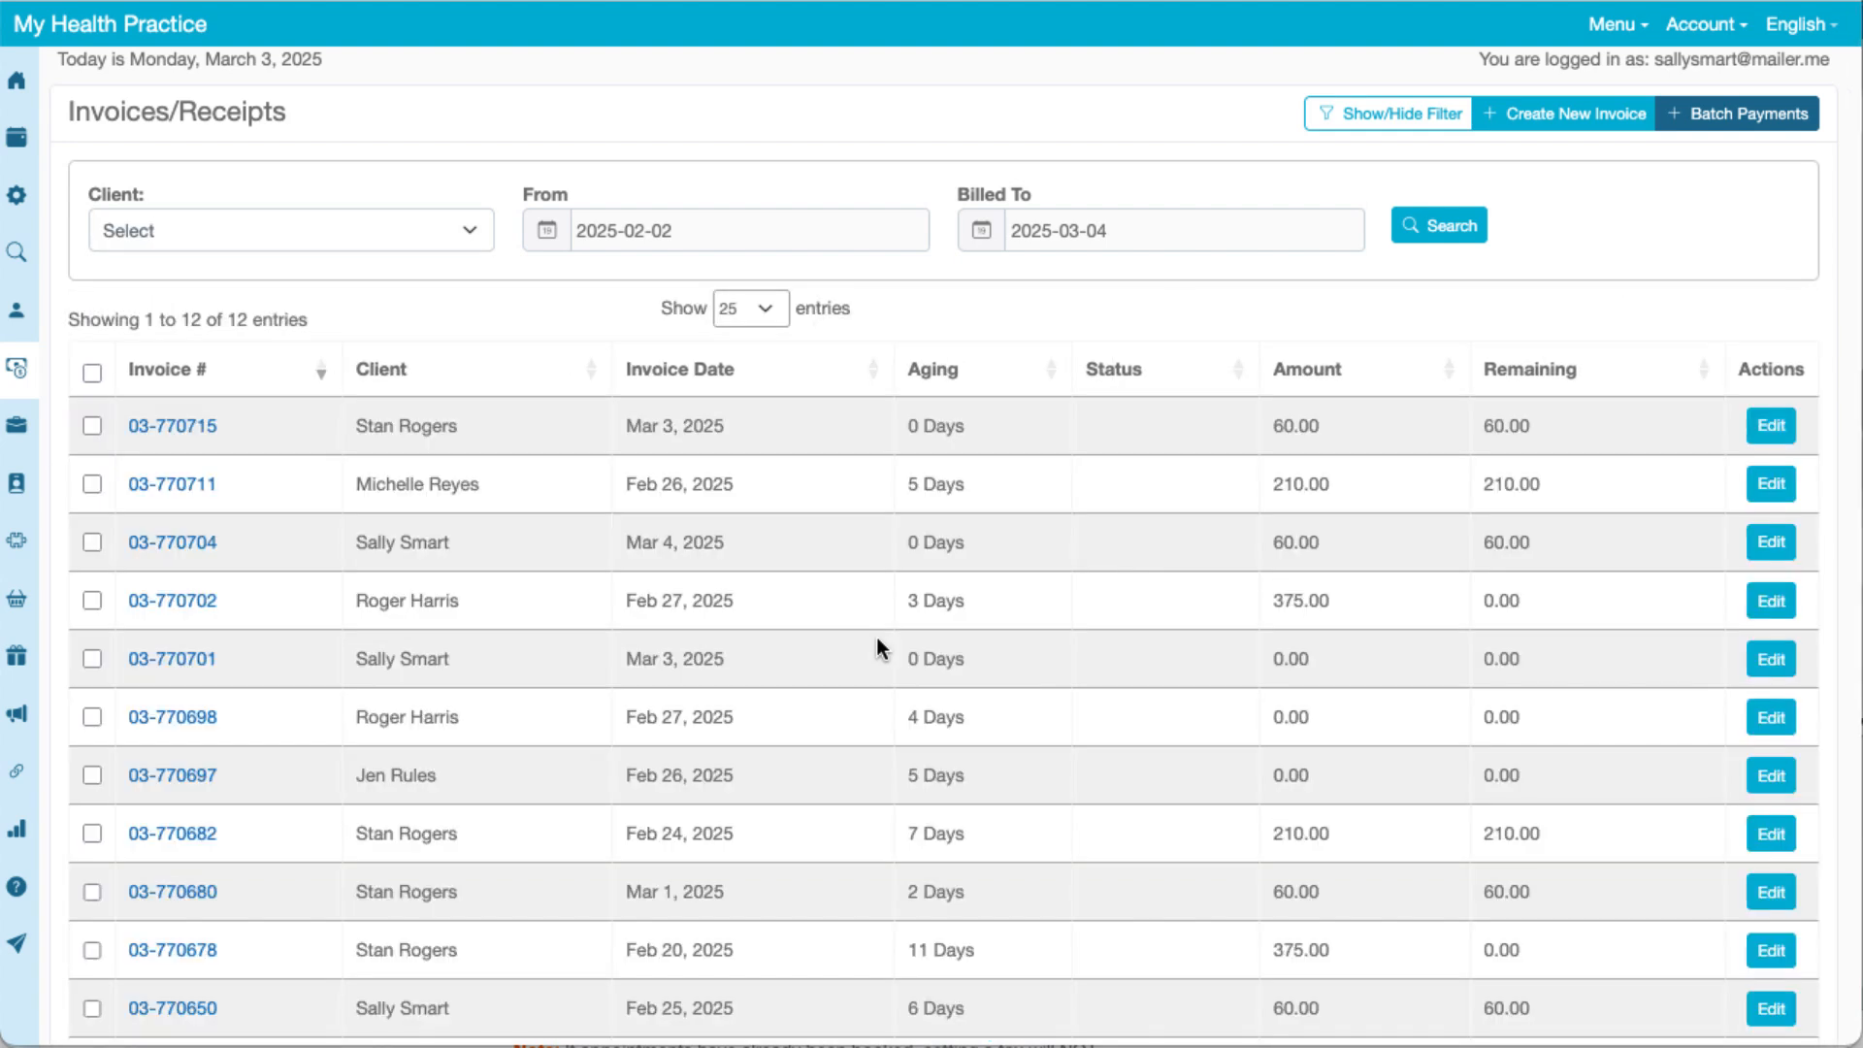
# - Open the practice's payments list and start a batch payment
pyautogui.moveTo(95, 398)
pyautogui.click(125, 339)
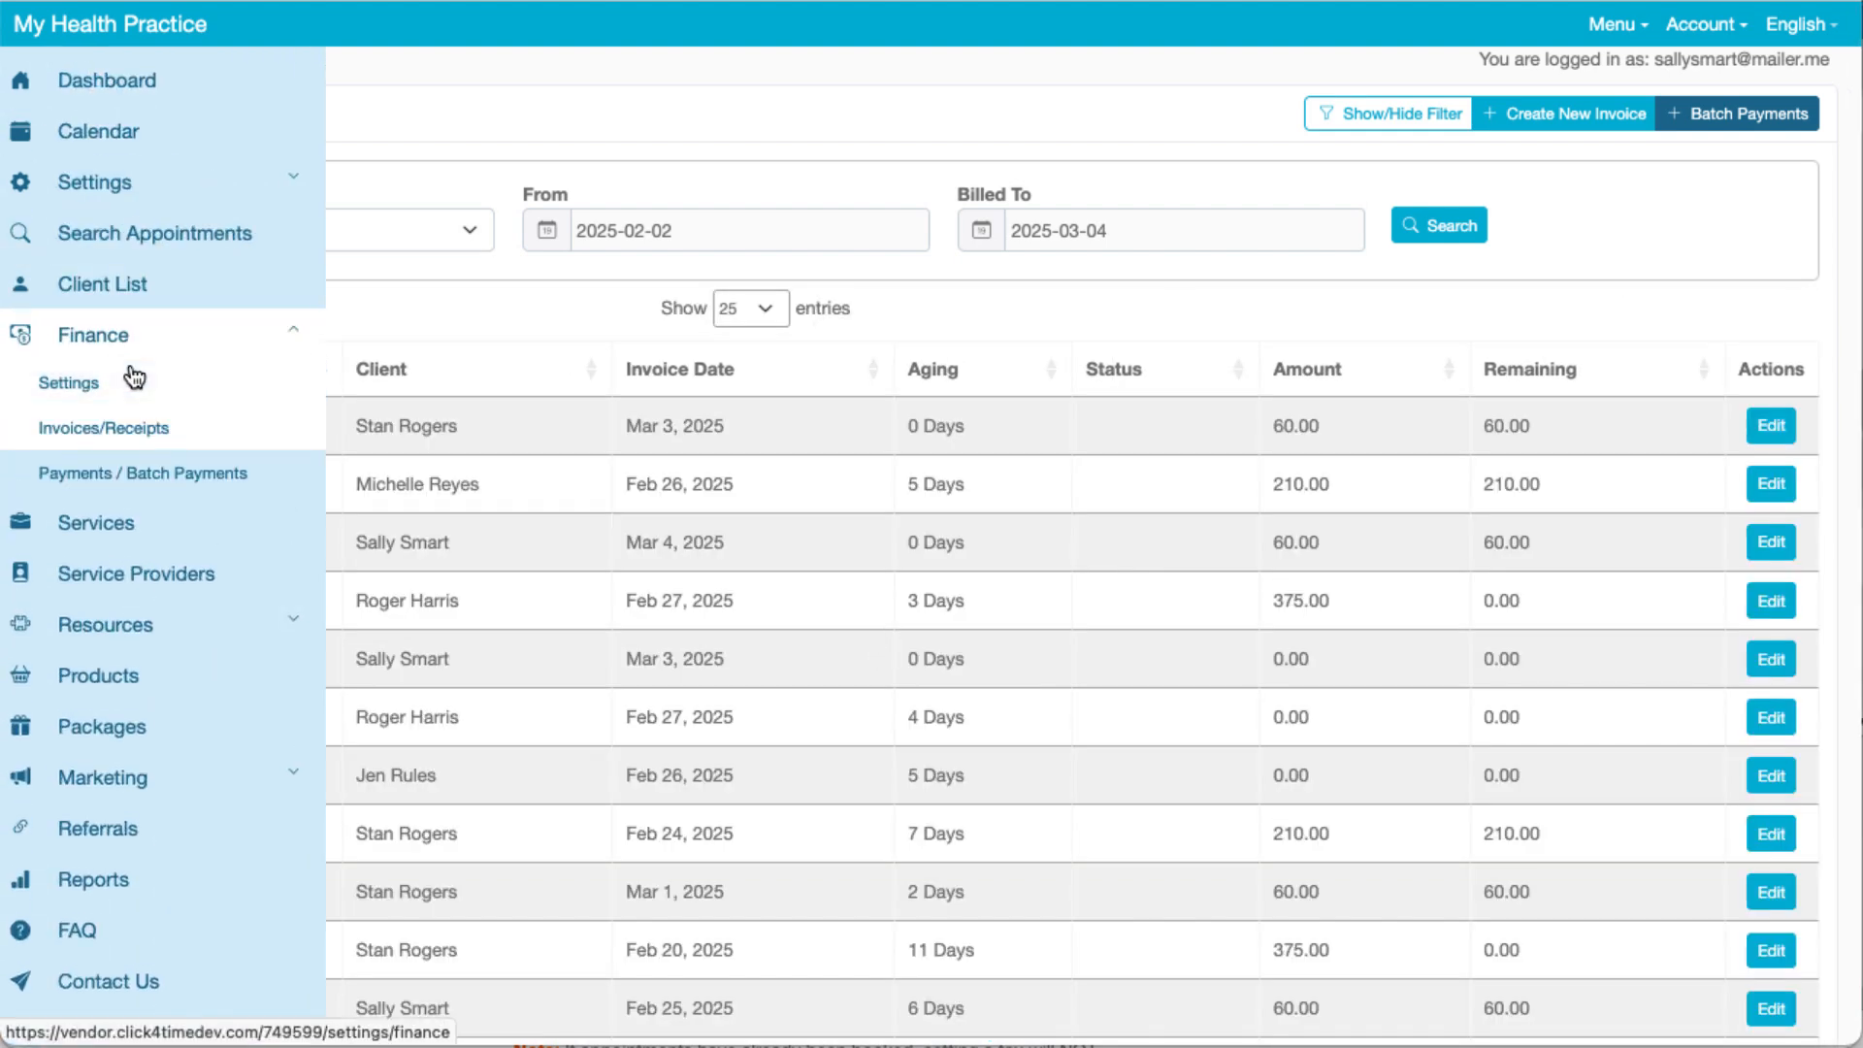
pyautogui.click(146, 474)
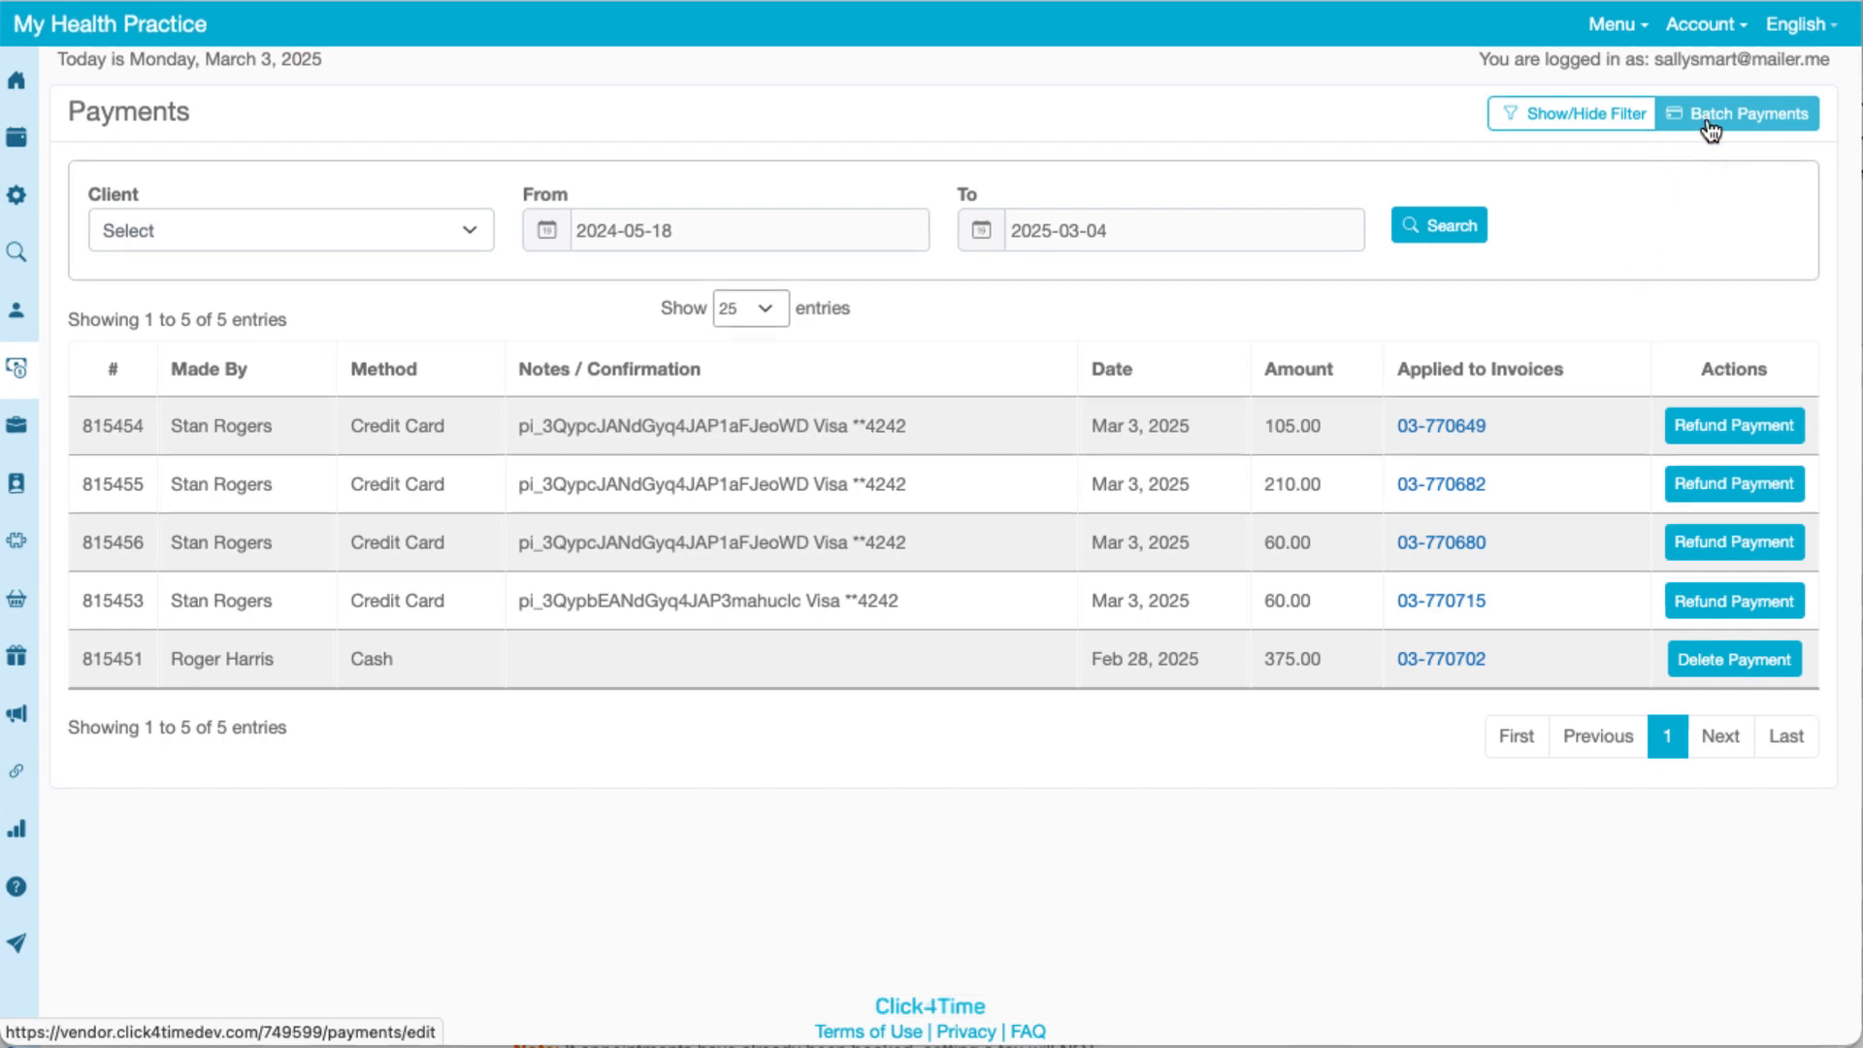
pyautogui.click(1708, 119)
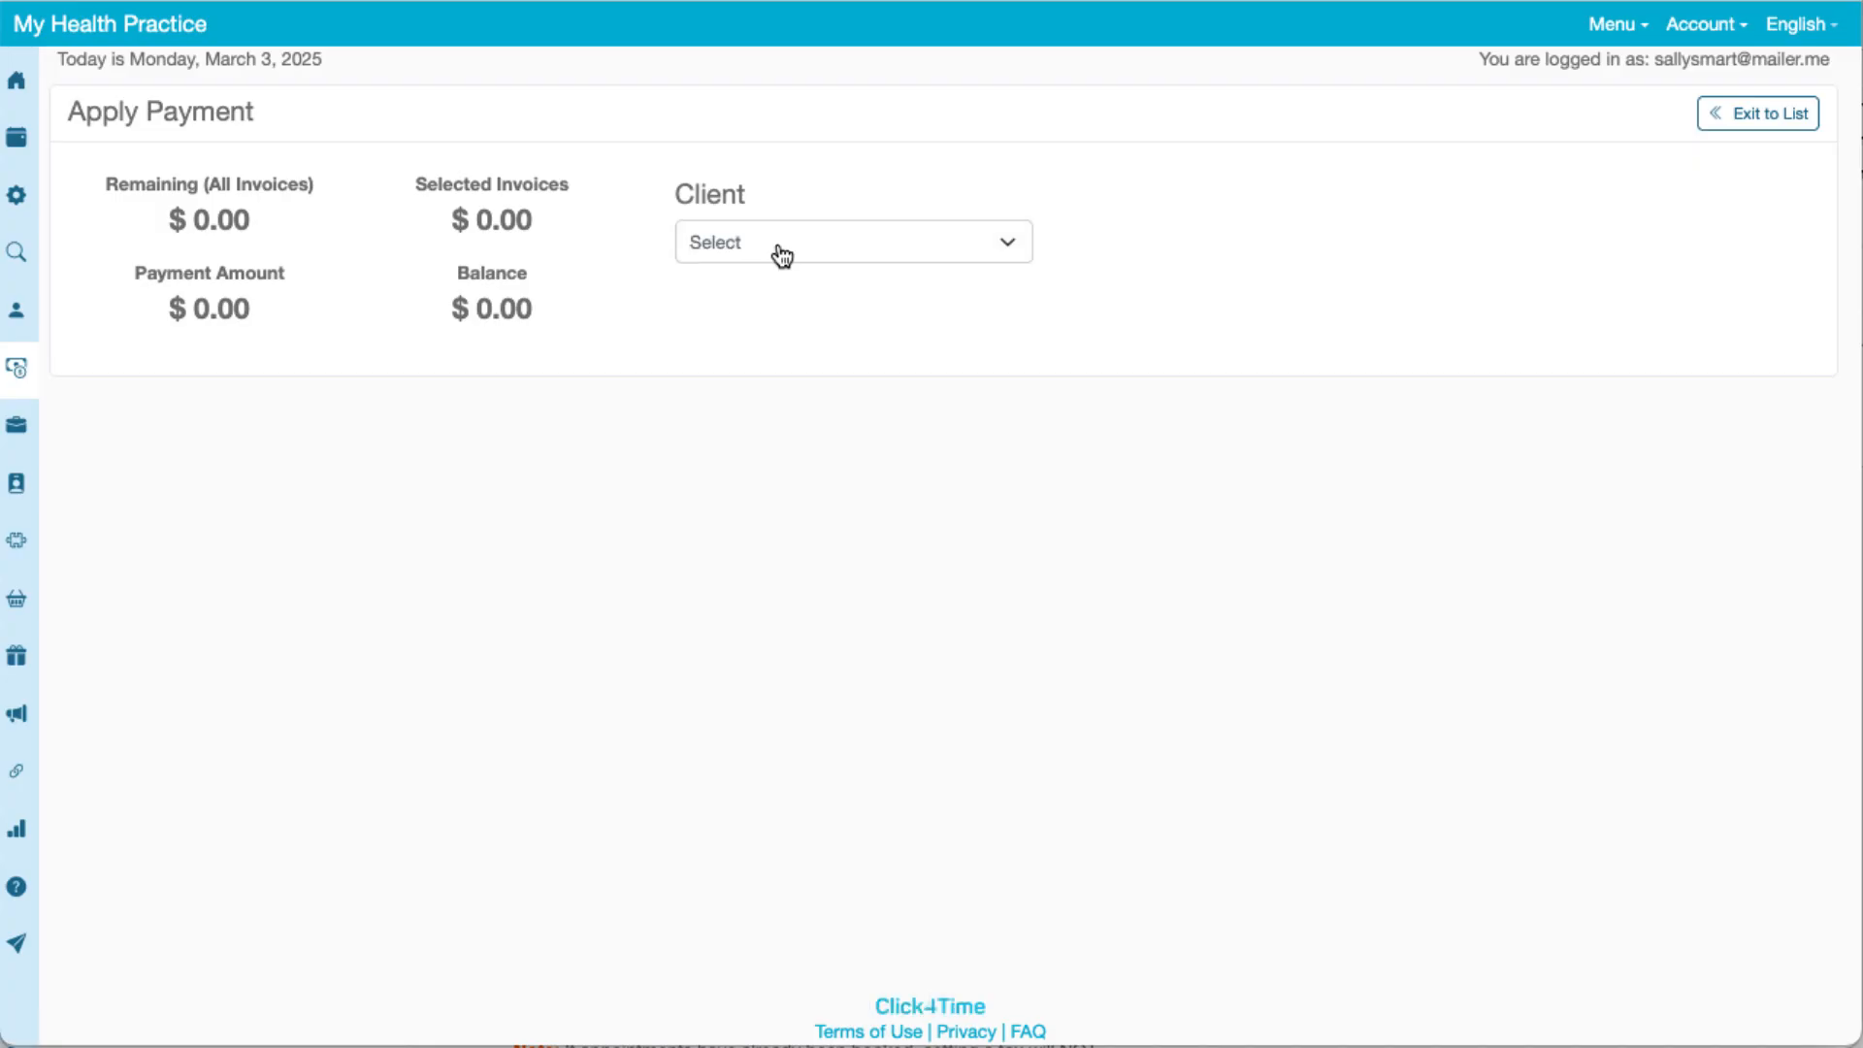
# - Choose the client whose e-mail matches the logged-in account, and select all of that client's unpaid invoices
pyautogui.click(777, 251)
pyautogui.write('sal')
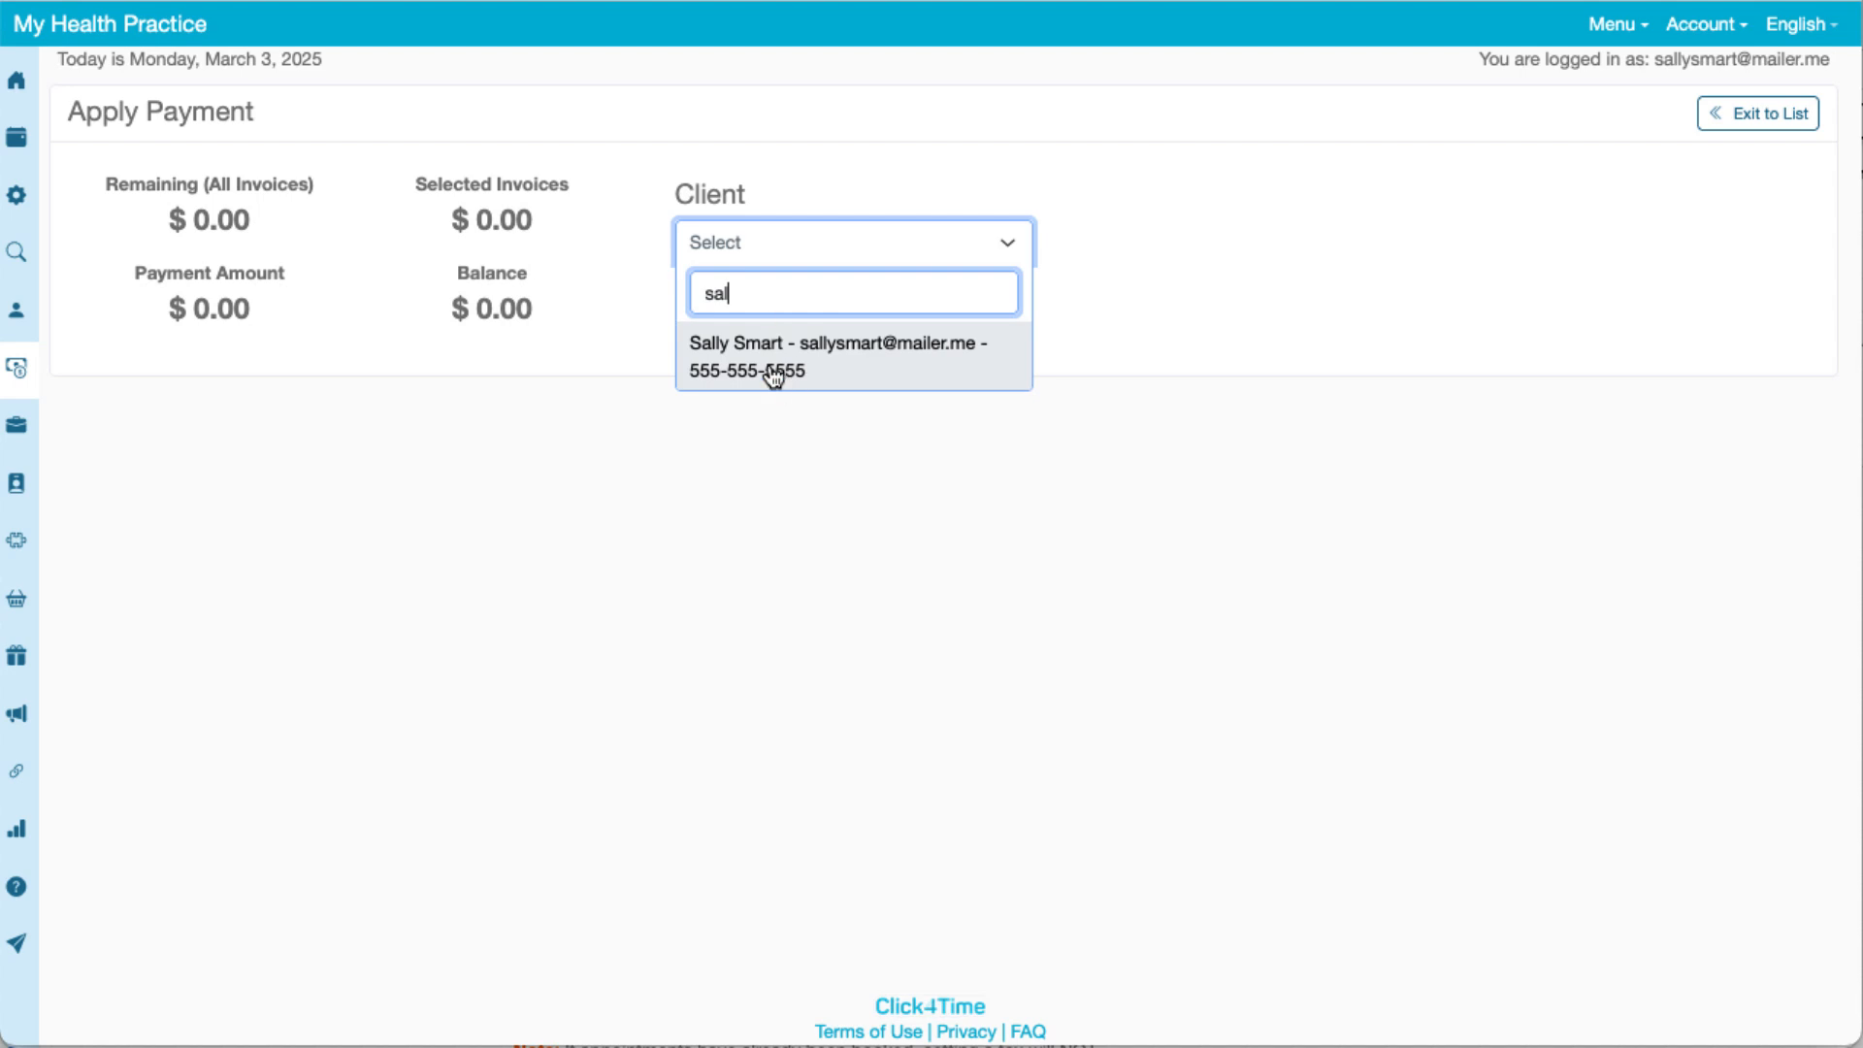
pyautogui.click(766, 359)
pyautogui.scroll(-3, 914, 485)
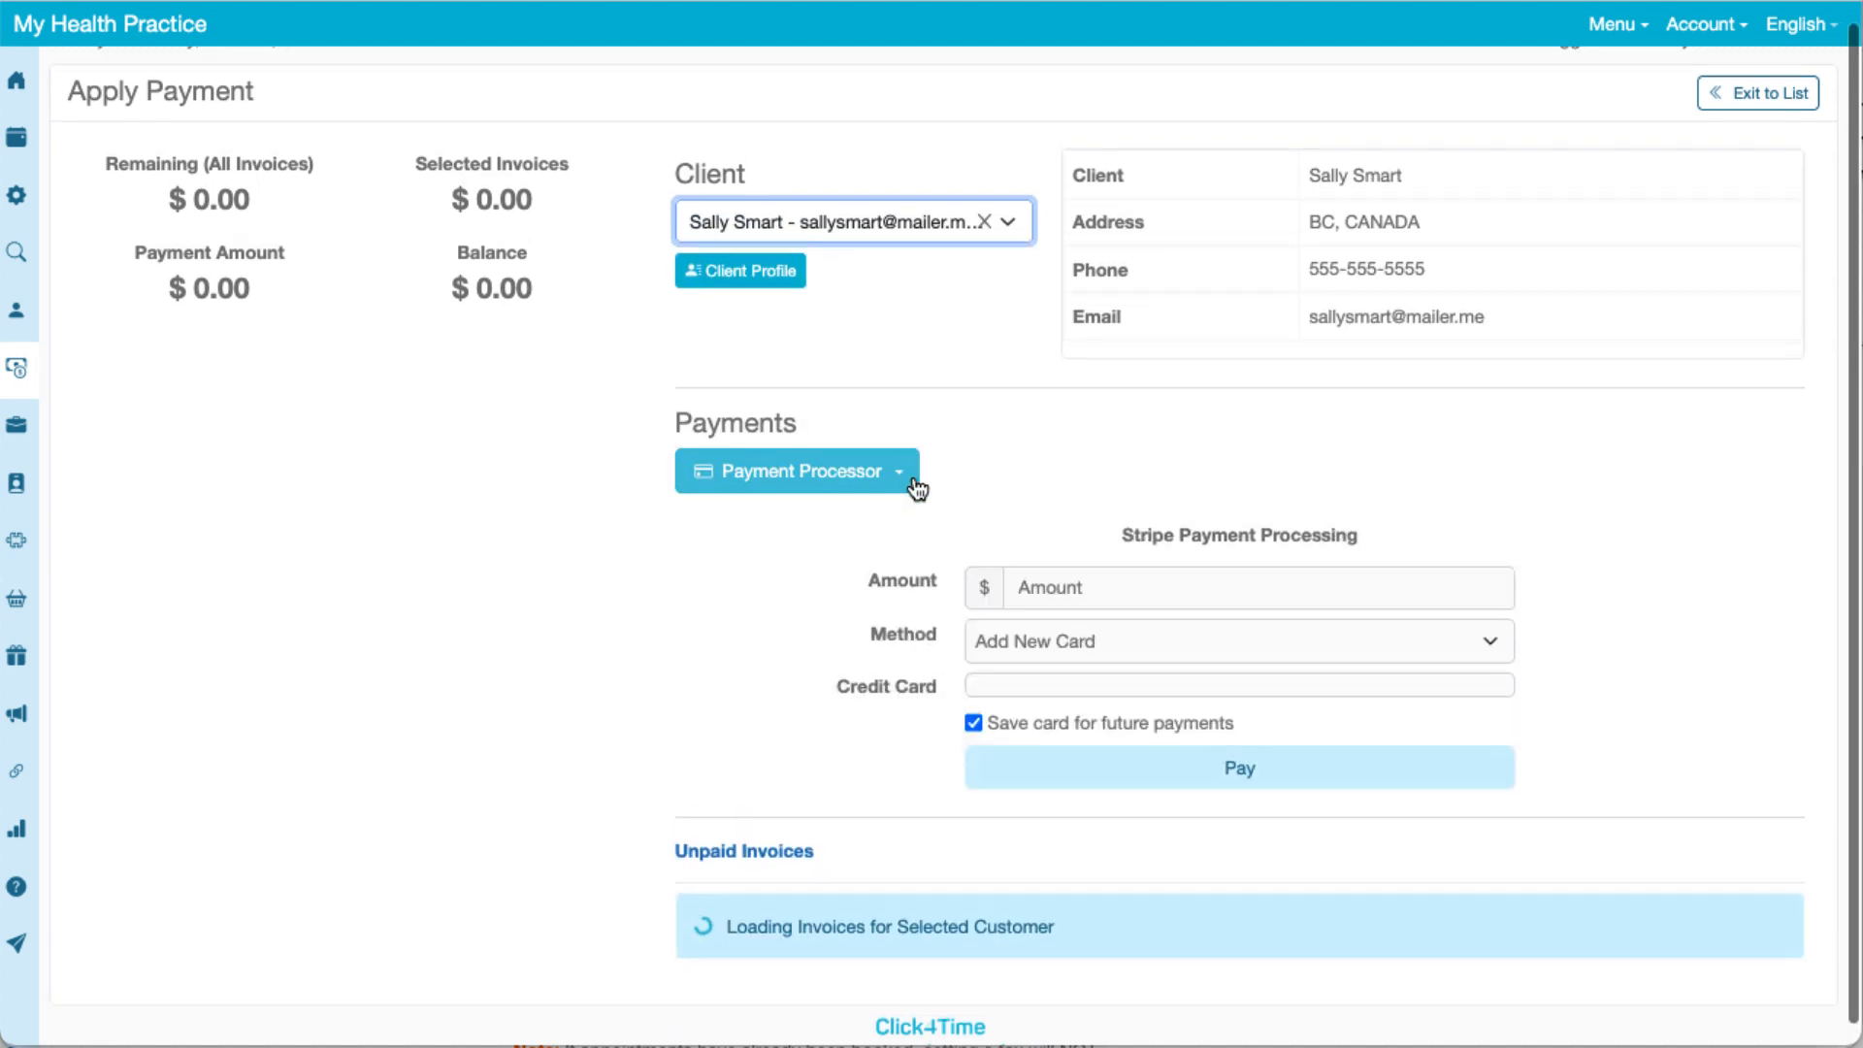
pyautogui.click(693, 773)
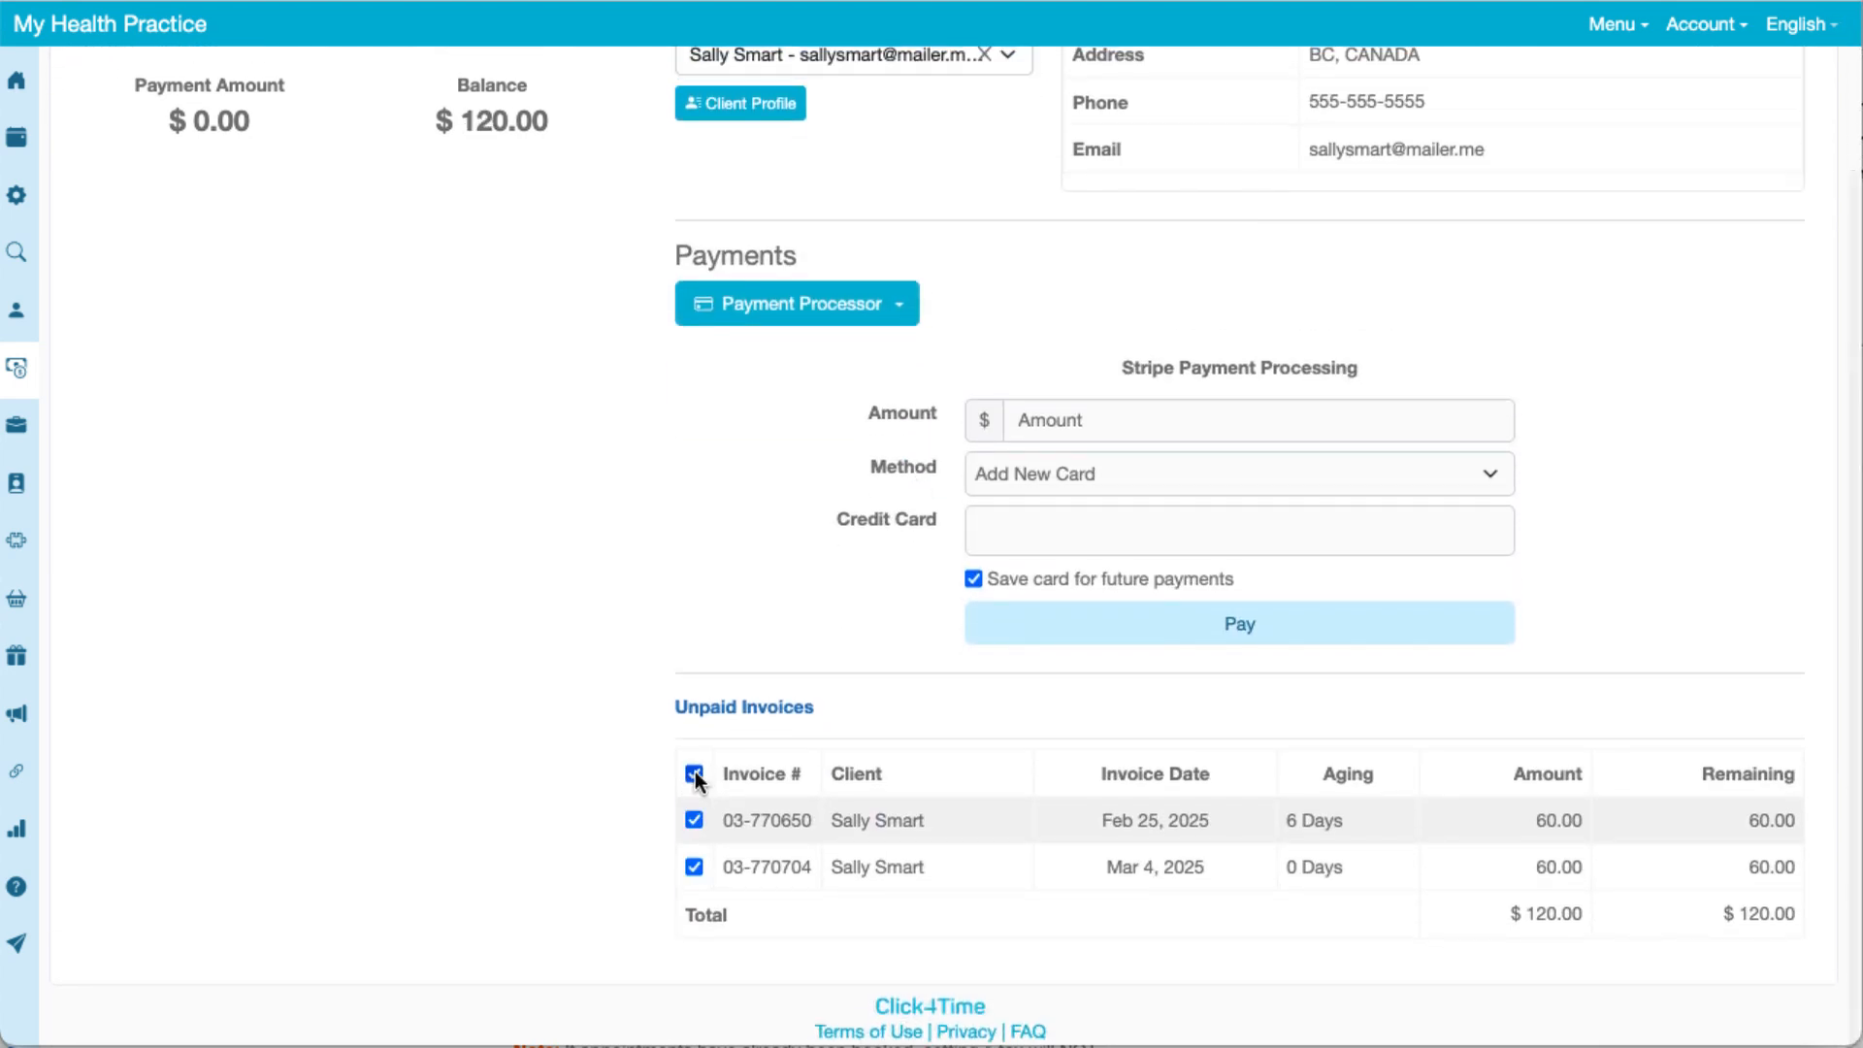
# - Apply an Outside Stripe payment of $120 with the Debit payment type to the selected invoices
pyautogui.click(812, 307)
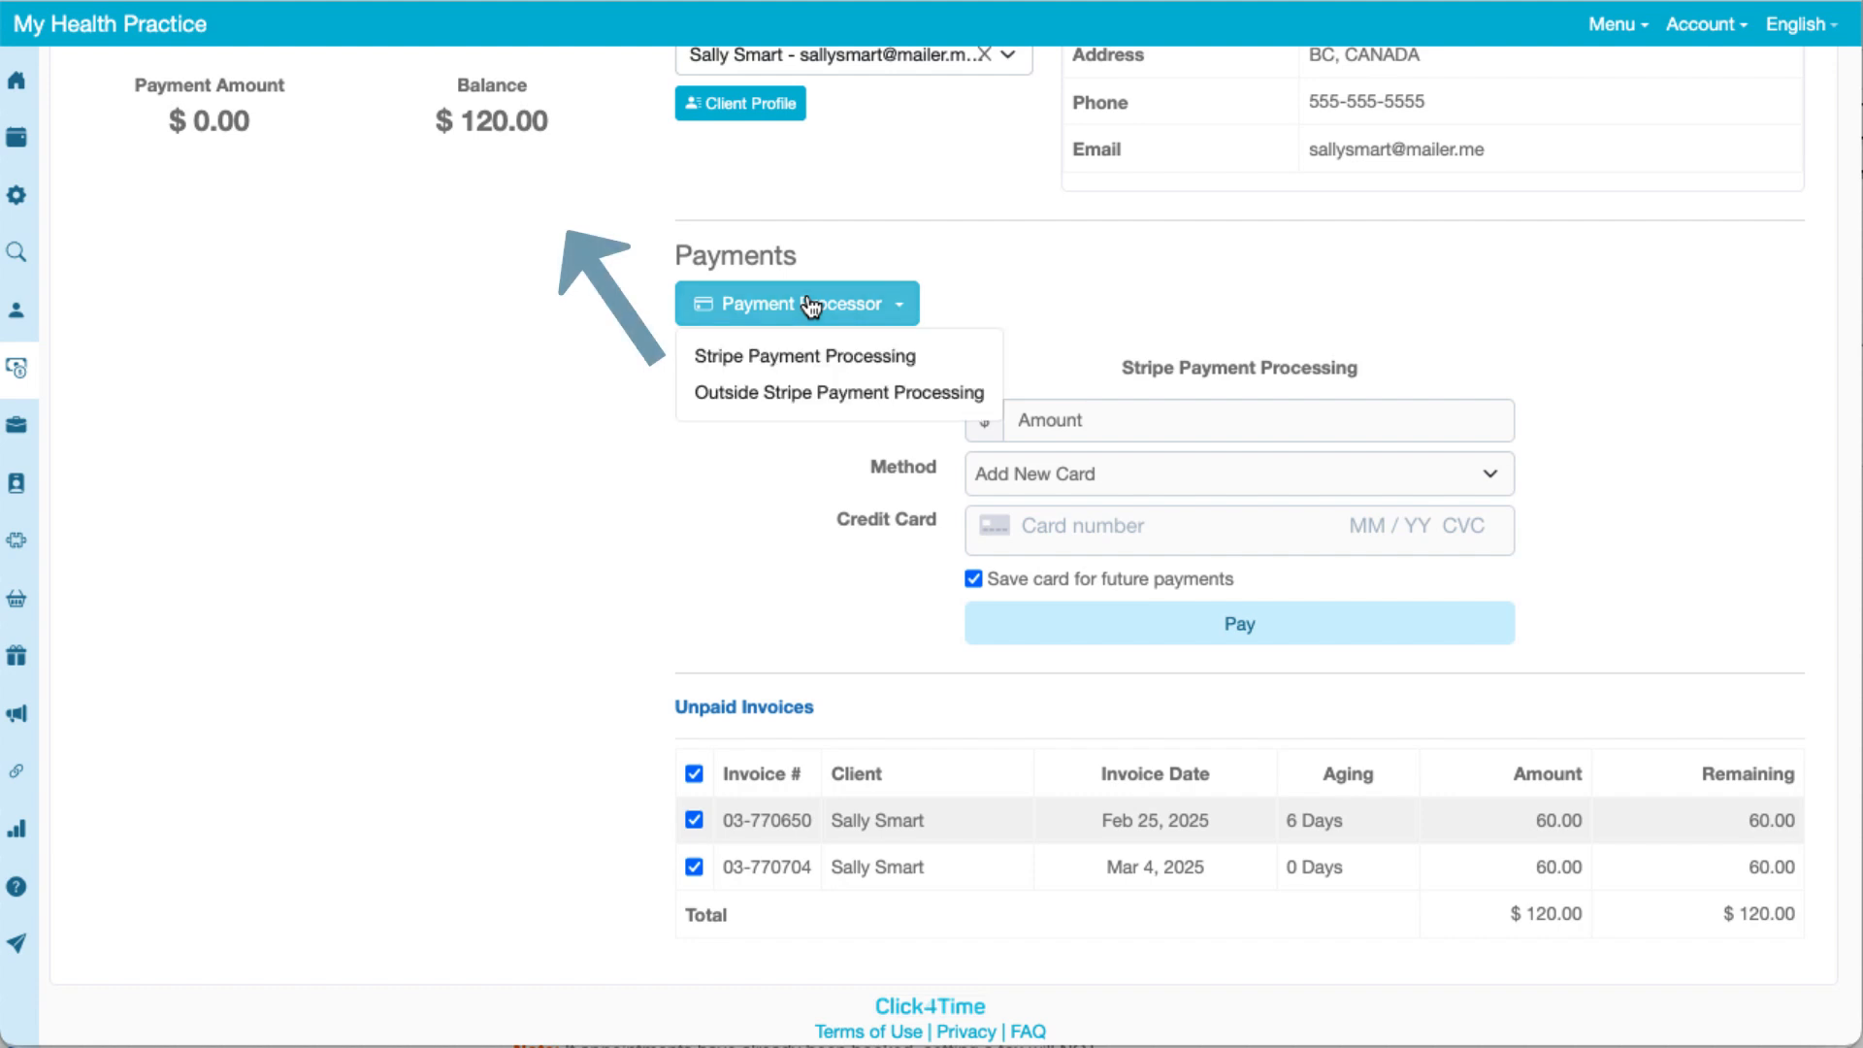
pyautogui.click(928, 396)
pyautogui.scroll(2, 929, 410)
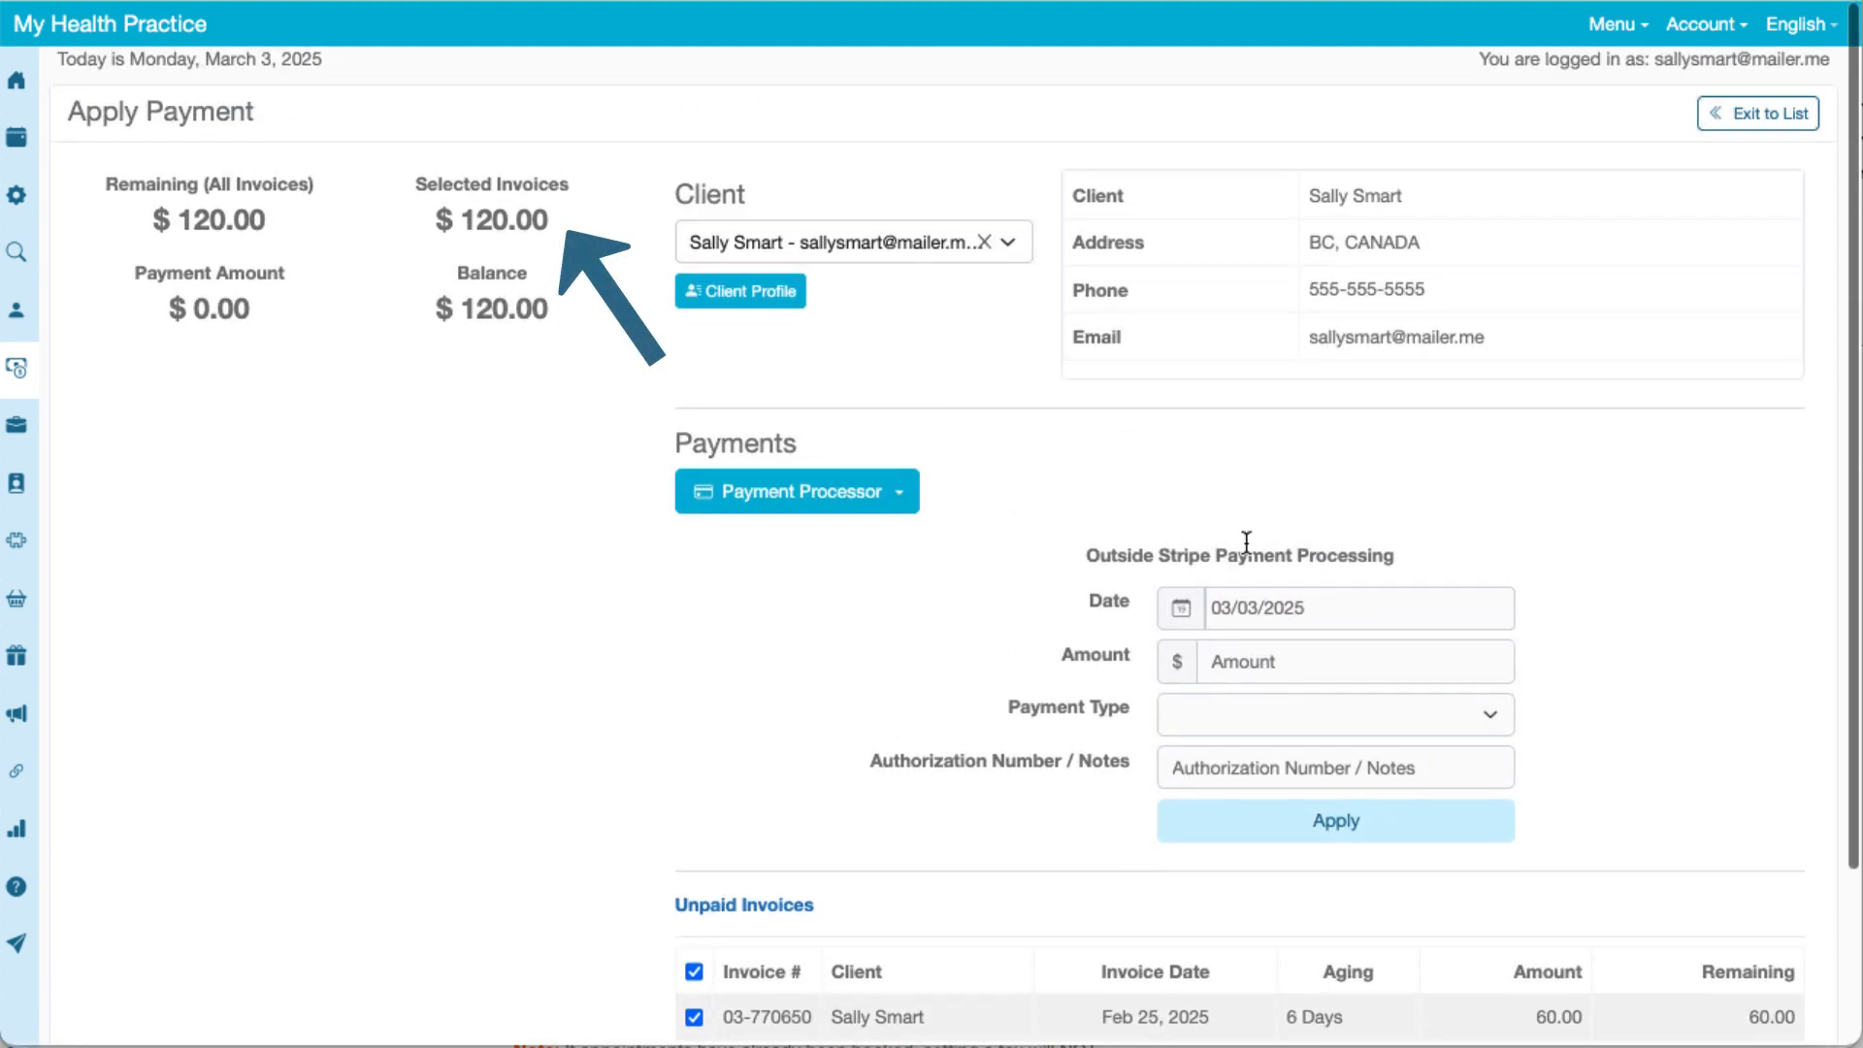
pyautogui.click(1269, 660)
pyautogui.write('120')
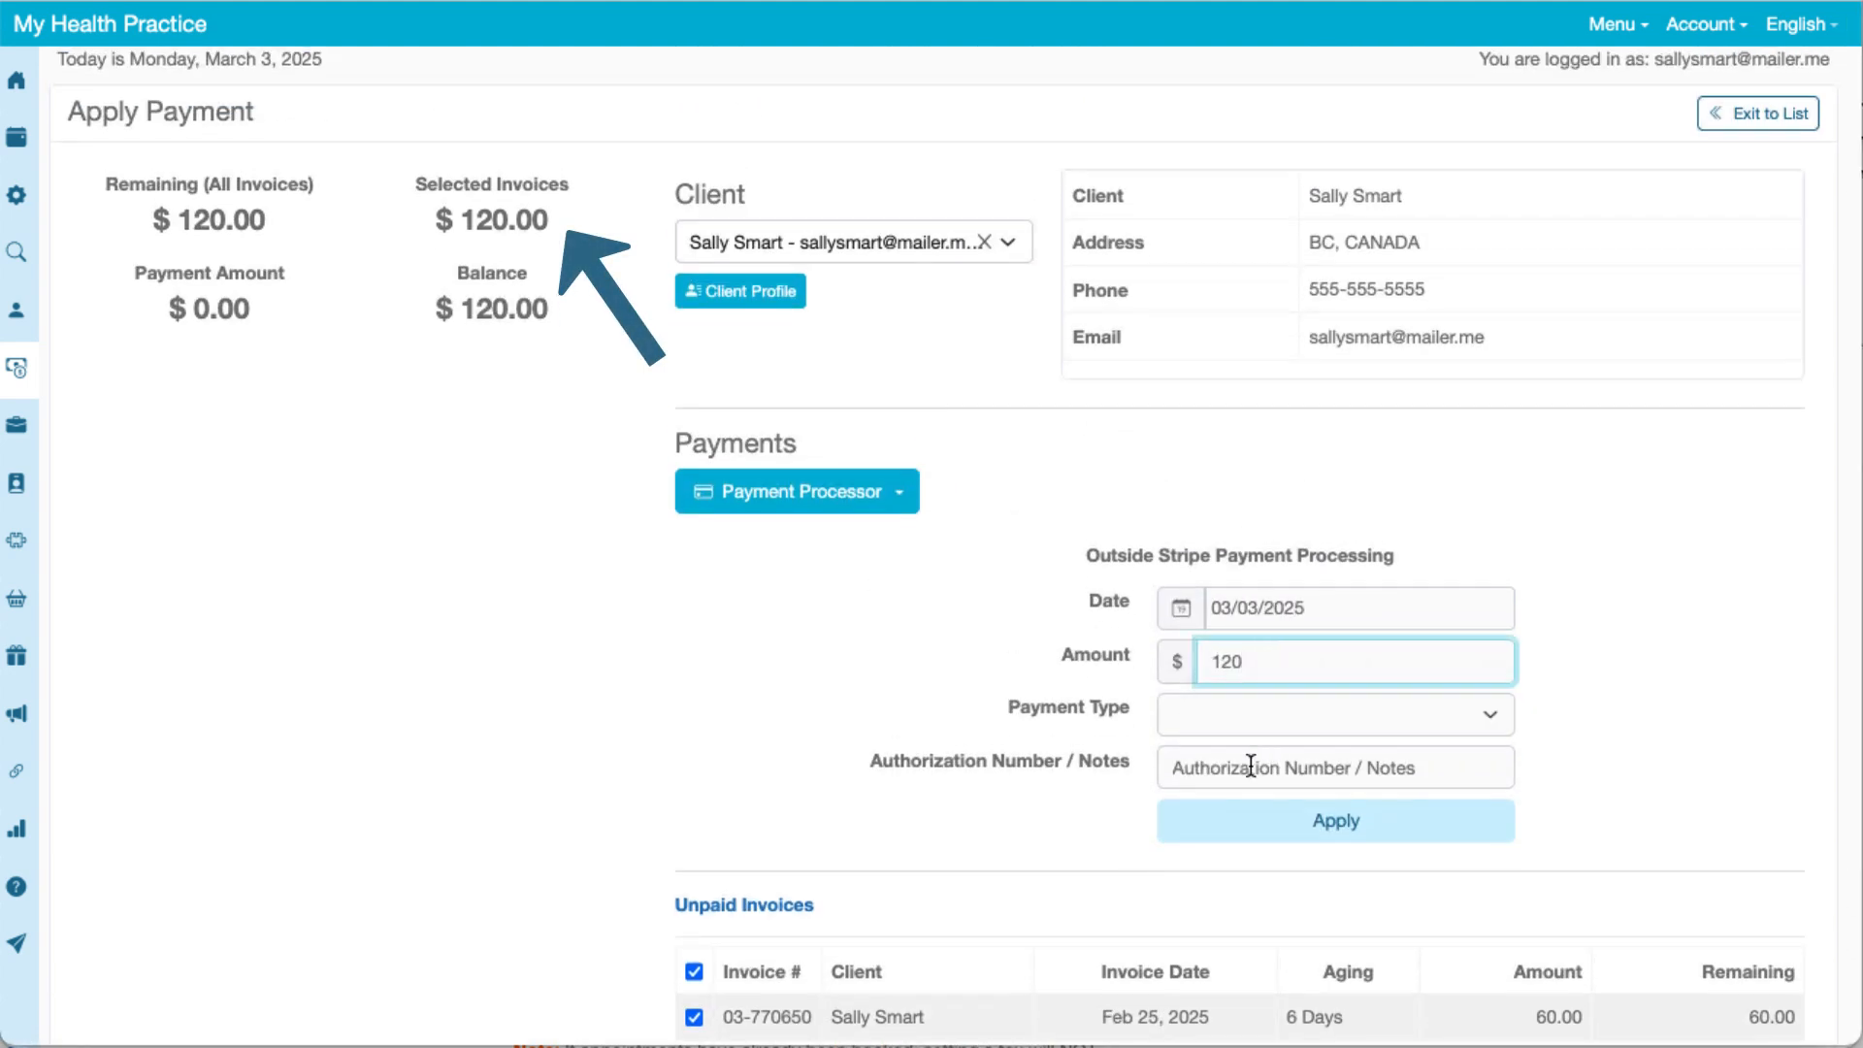
pyautogui.click(1243, 716)
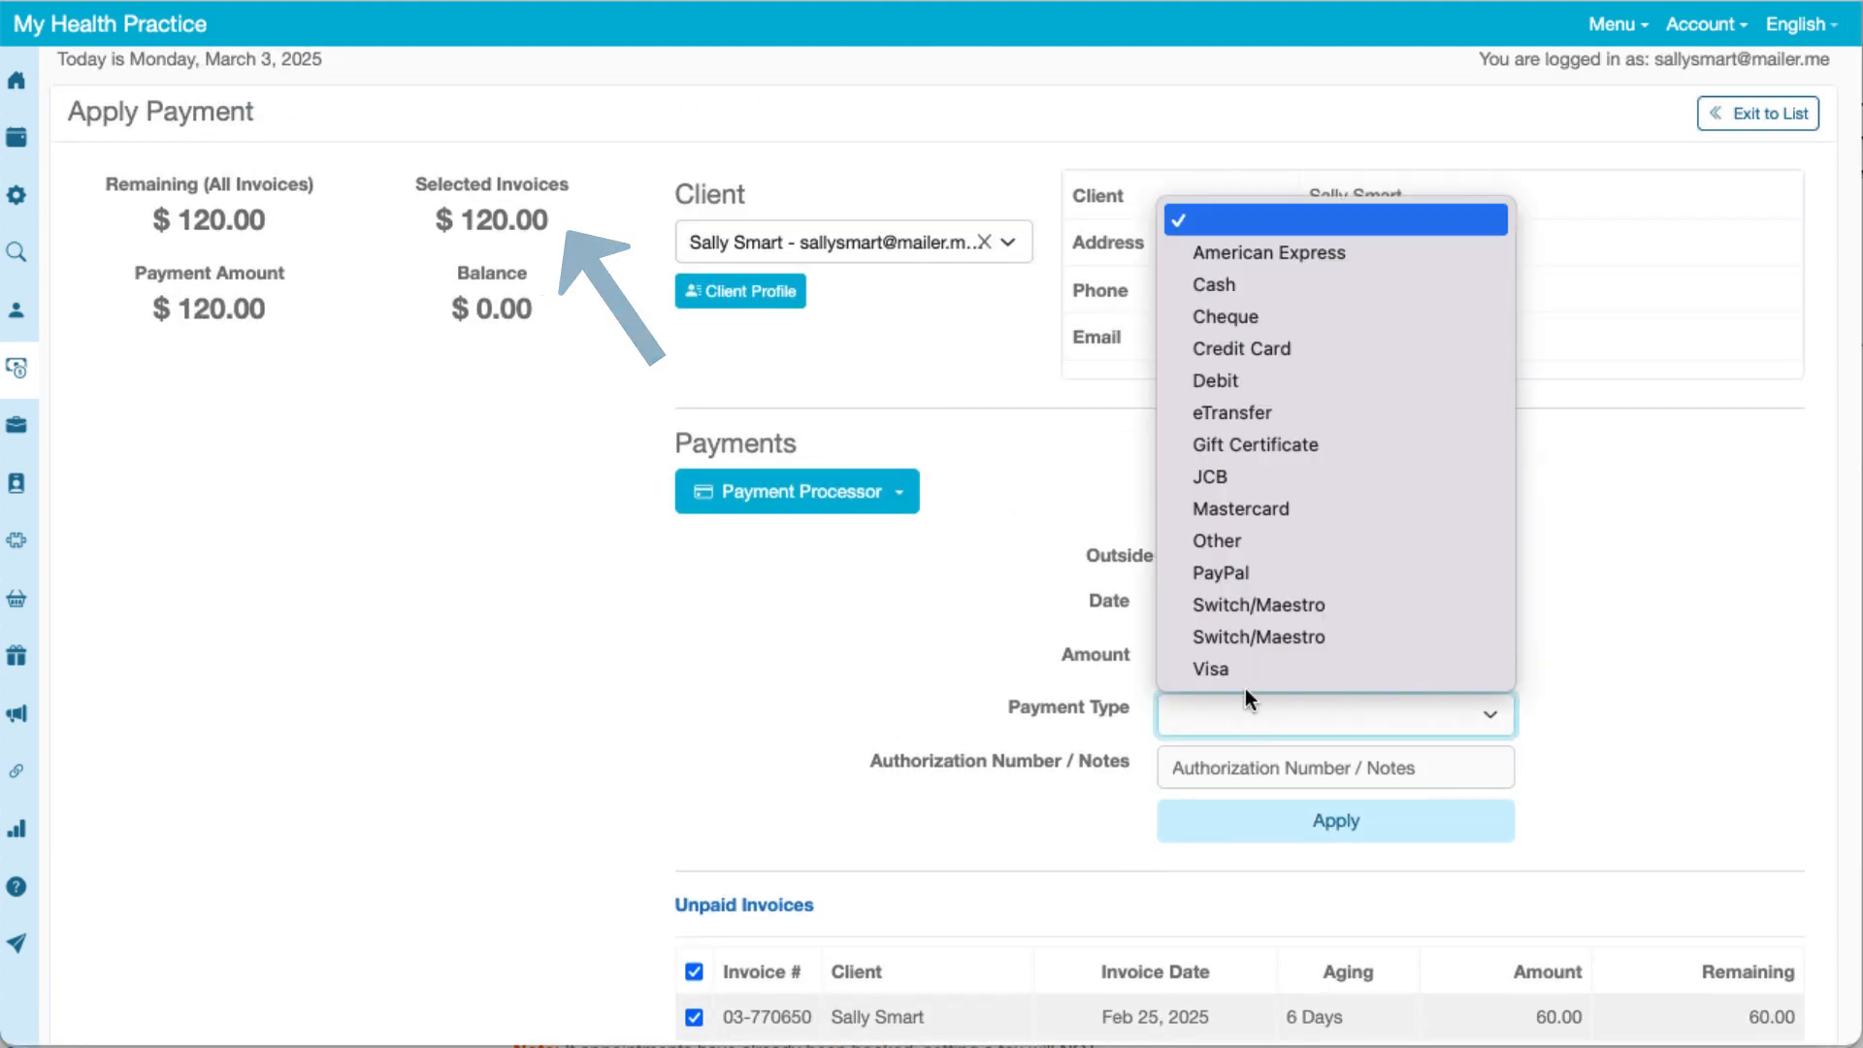
pyautogui.click(1246, 379)
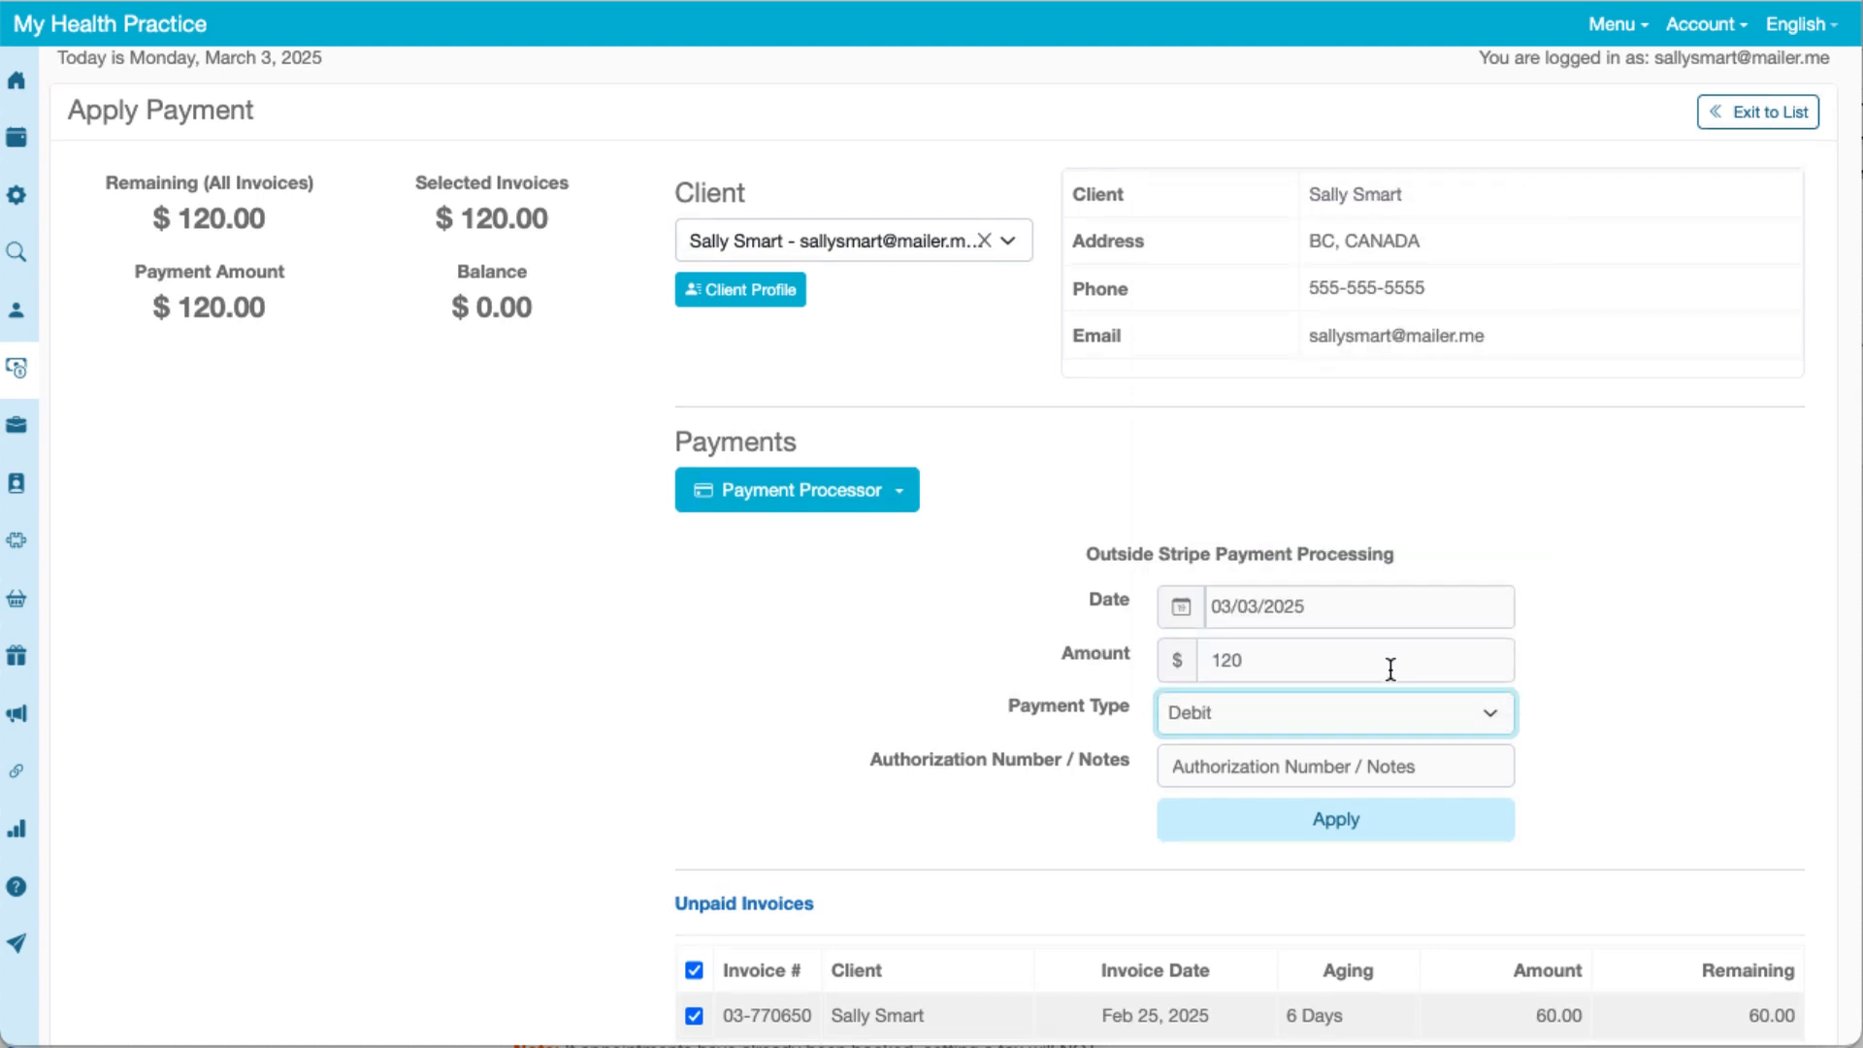
pyautogui.scroll(-3, 1362, 774)
pyautogui.click(1339, 643)
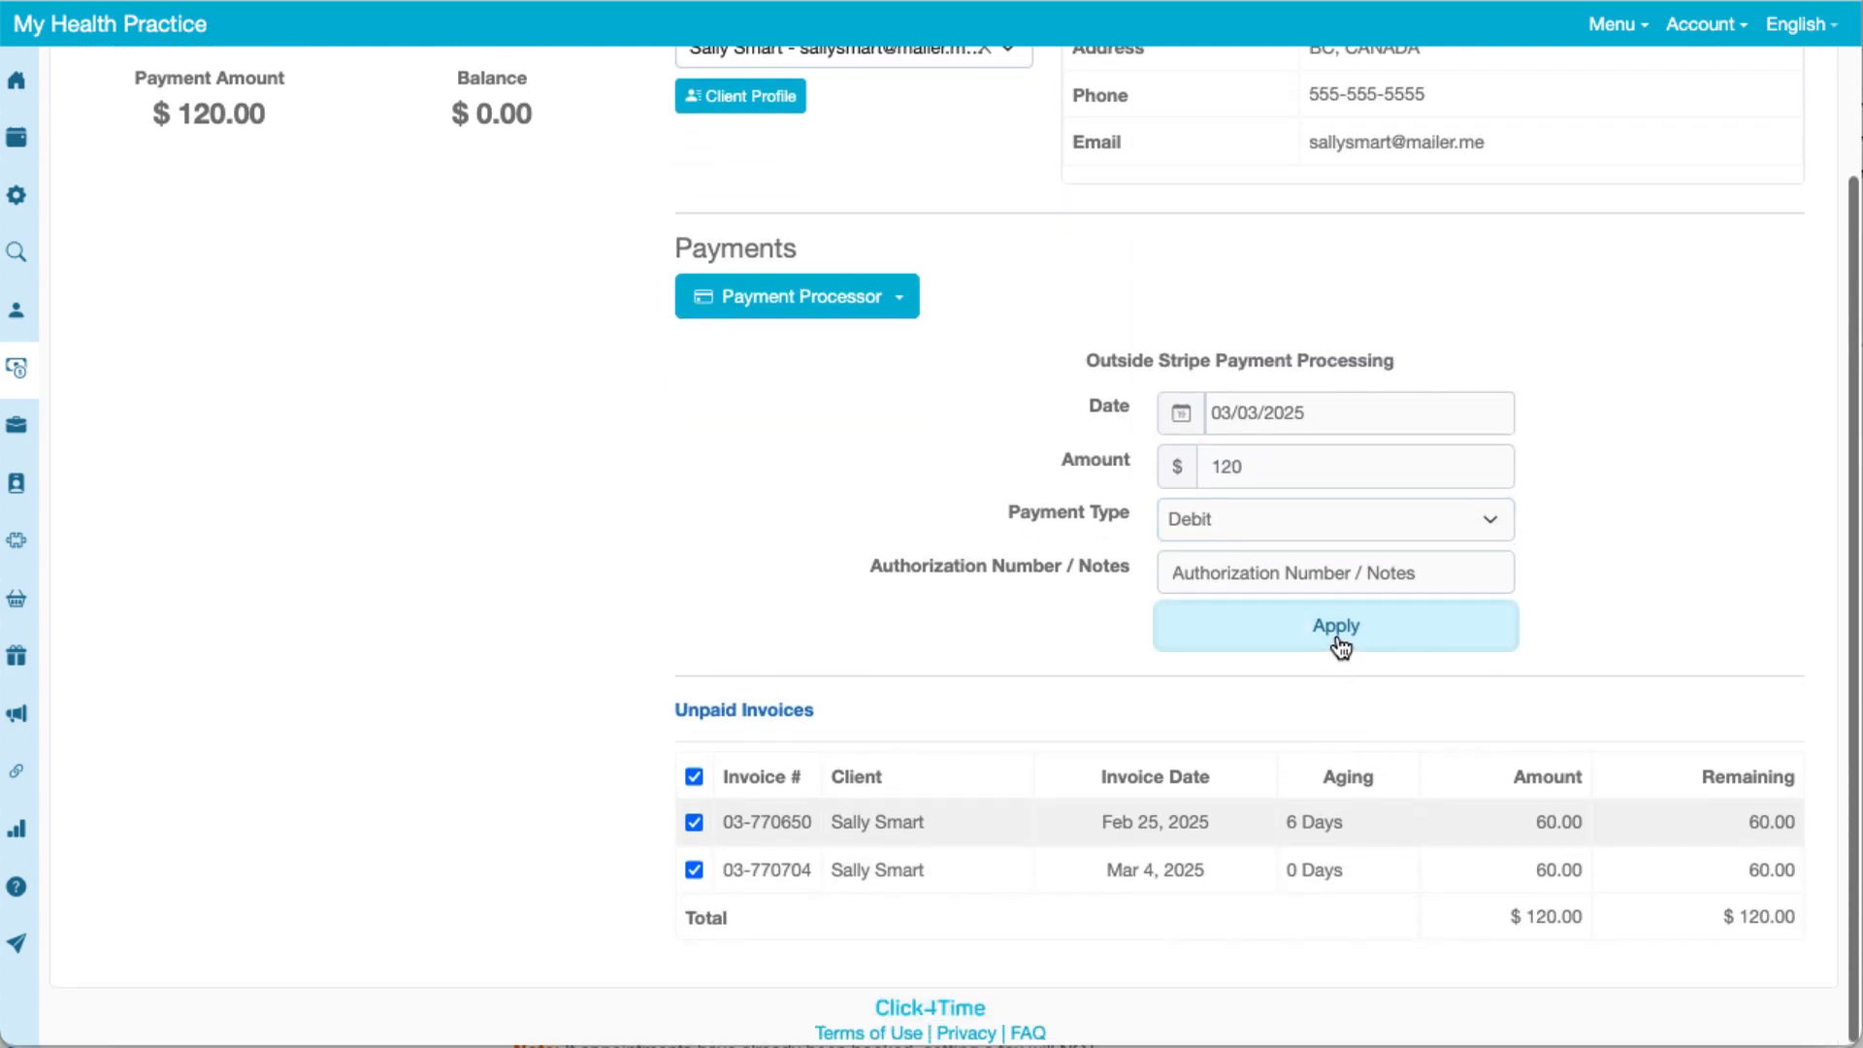